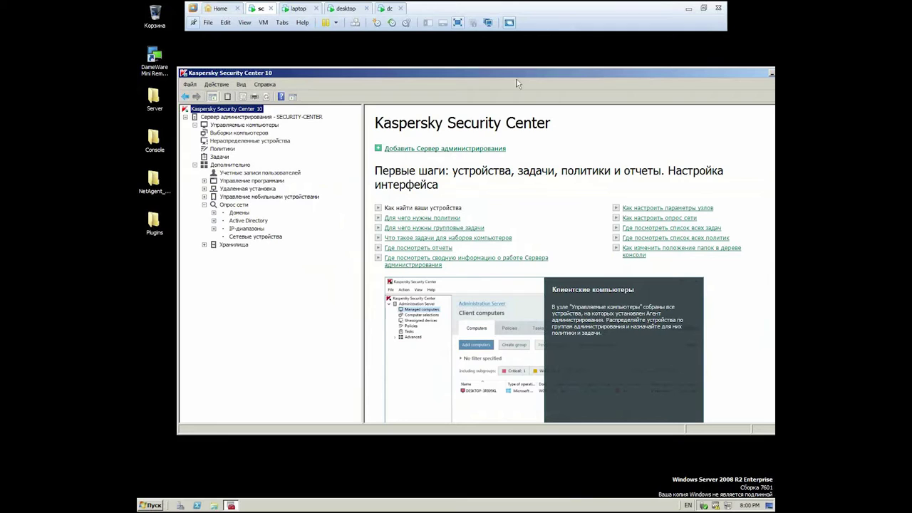
Step: Move the console window to the upper part of the desktop and select the Сервер администрирования - SECURITY-CENTER node
{"action": "left_click_drag", "start_coordinate": [496, 76], "coordinate": [444, 55]}
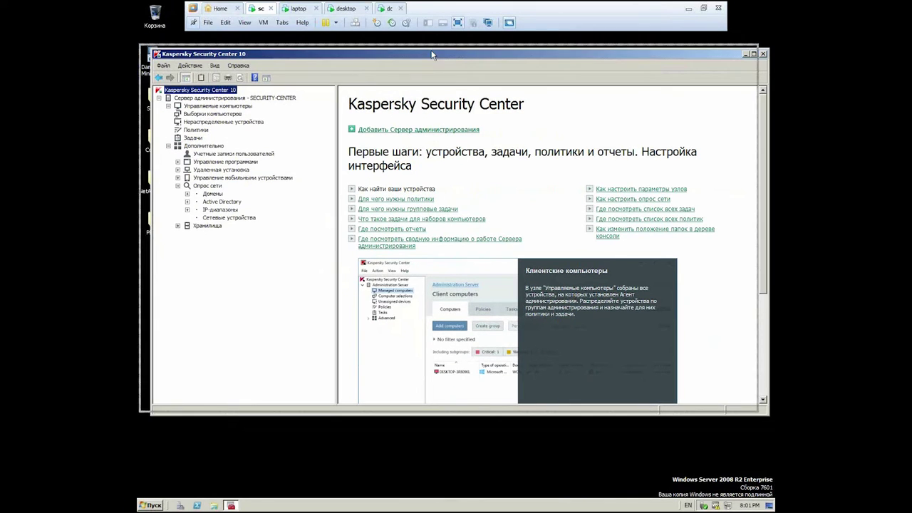
{"action": "left_click_drag", "start_coordinate": [431, 53], "coordinate": [430, 44]}
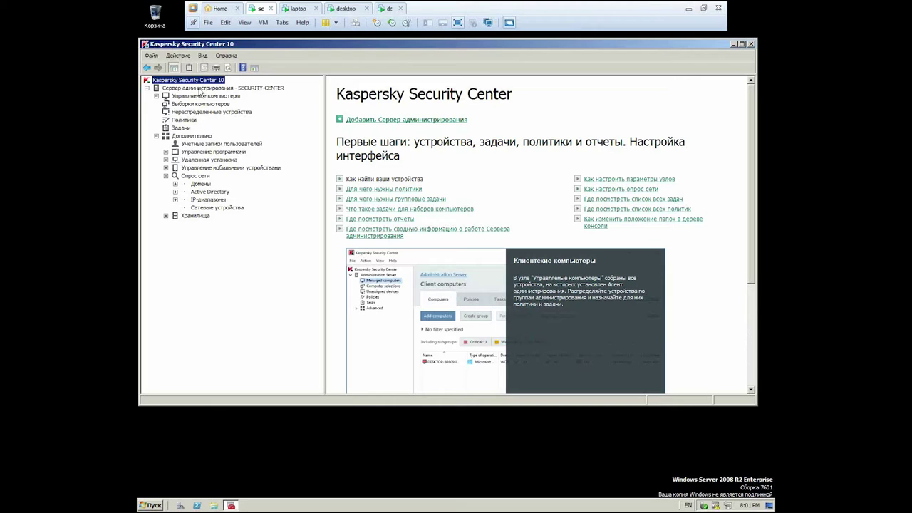
{"action": "left_click", "coordinate": [670, 48]}
{"action": "left_click_drag", "start_coordinate": [670, 49], "coordinate": [673, 47]}
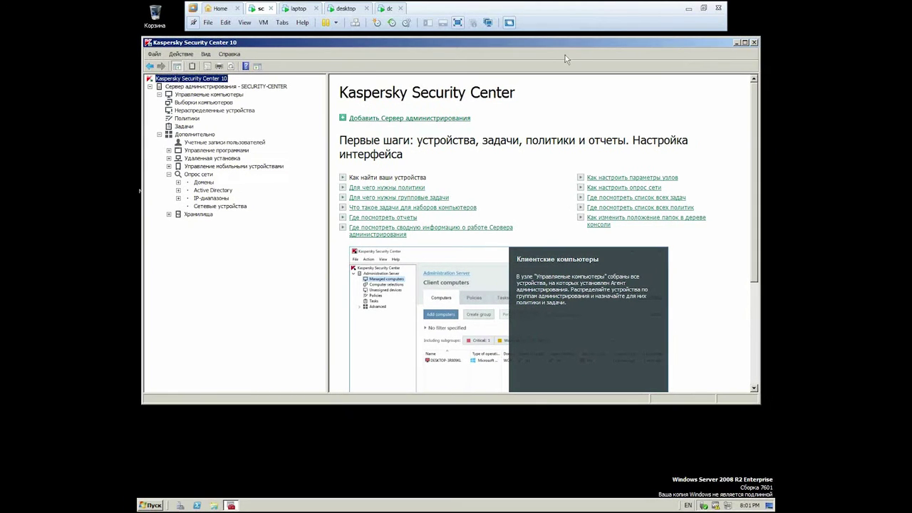
{"action": "left_click", "coordinate": [199, 86]}
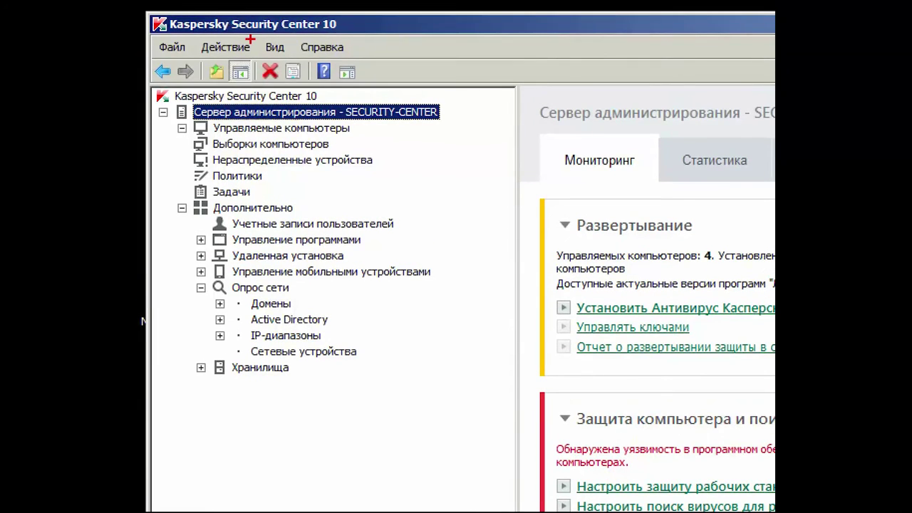
{"action": "left_click_drag", "start_coordinate": [194, 50], "coordinate": [137, 97]}
{"action": "mouse_move", "coordinate": [137, 135]}
{"action": "left_mouse_down"}
{"action": "mouse_move", "coordinate": [141, 285]}
{"action": "mouse_move", "coordinate": [603, 285]}
{"action": "mouse_move", "coordinate": [575, 36]}
{"action": "mouse_move", "coordinate": [183, 56]}
{"action": "left_mouse_up"}
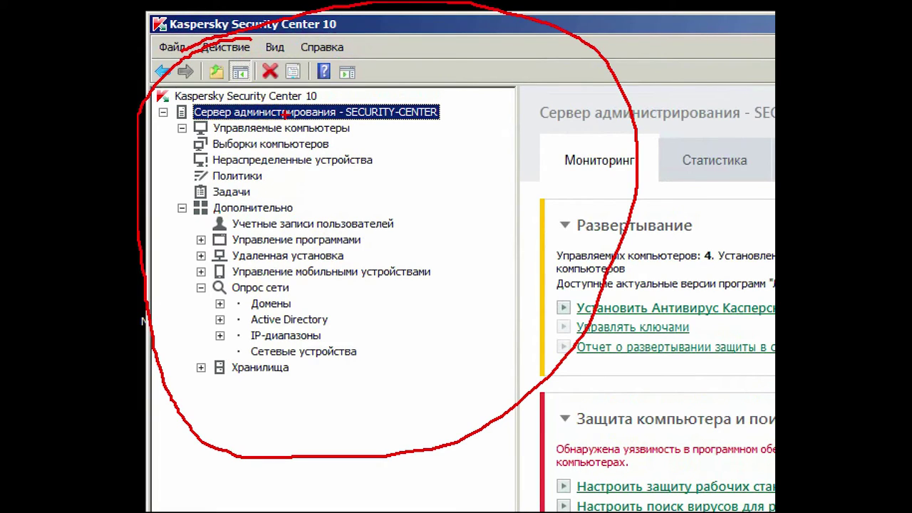
{"action": "mouse_move", "coordinate": [153, 122]}
{"action": "left_mouse_down"}
{"action": "mouse_move", "coordinate": [349, 122]}
{"action": "mouse_move", "coordinate": [392, 132]}
{"action": "mouse_move", "coordinate": [470, 107]}
{"action": "mouse_move", "coordinate": [417, 98]}
{"action": "mouse_move", "coordinate": [154, 102]}
{"action": "mouse_move", "coordinate": [164, 134]}
{"action": "left_mouse_up"}
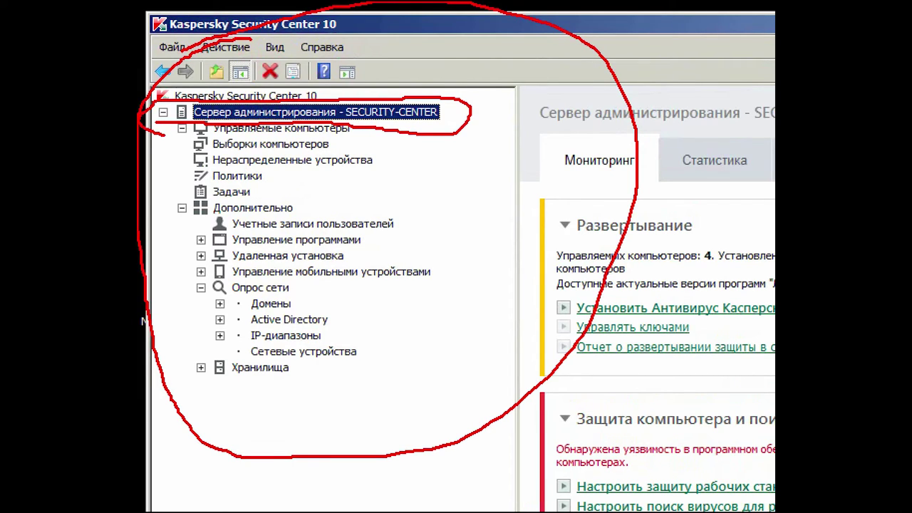
{"action": "left_click_drag", "start_coordinate": [440, 100], "coordinate": [539, 24]}
{"action": "left_click_drag", "start_coordinate": [482, 51], "coordinate": [435, 107]}
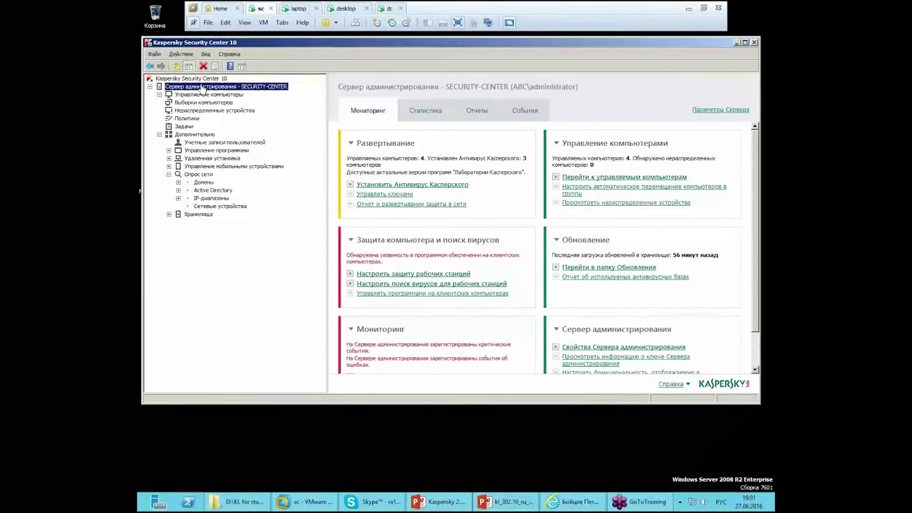
Step: Open the properties of the SECURITY-CENTER administration server and show the Трафик section
{"action": "right_click", "coordinate": [200, 87]}
{"action": "left_click", "coordinate": [243, 165]}
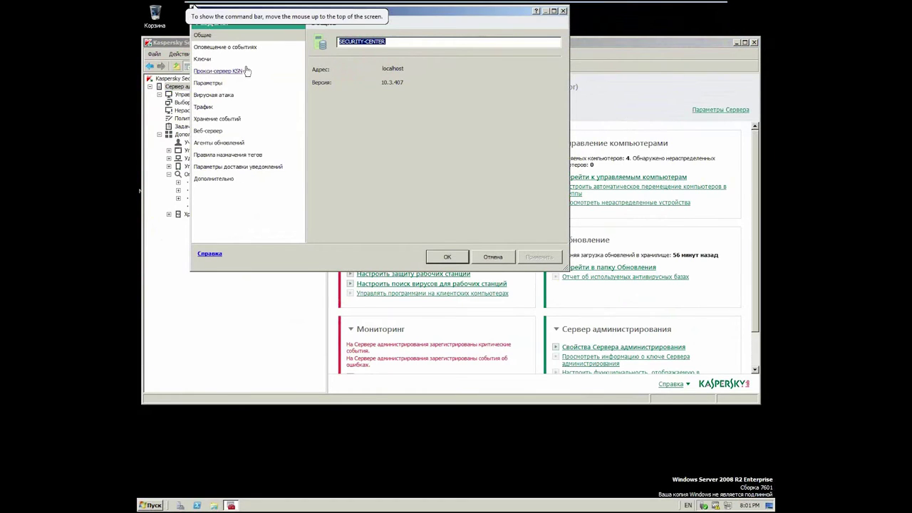
{"action": "left_click_drag", "start_coordinate": [430, 15], "coordinate": [456, 63]}
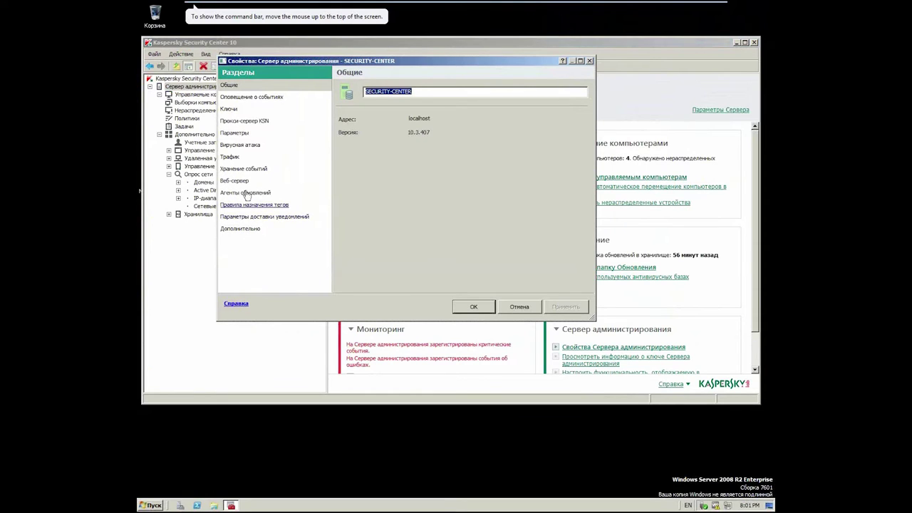
{"action": "left_click", "coordinate": [243, 156]}
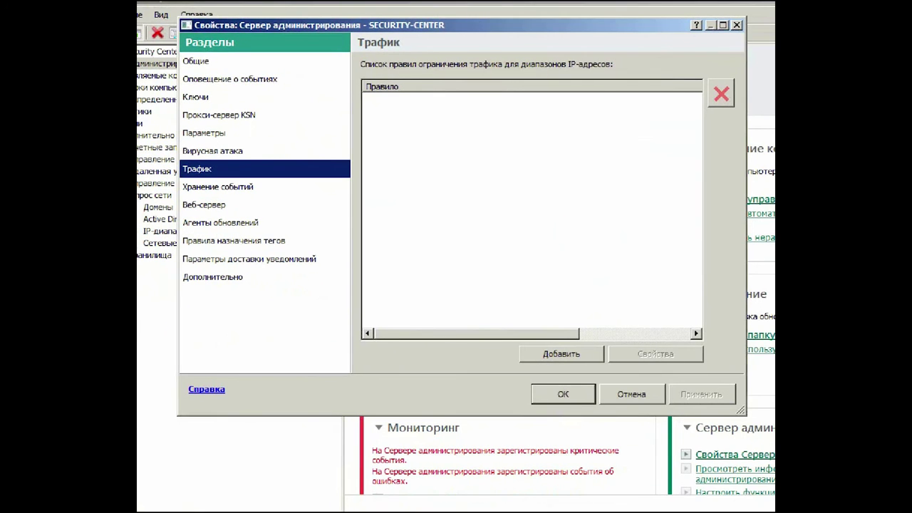
{"action": "mouse_move", "coordinate": [358, 74]}
{"action": "left_mouse_down"}
{"action": "mouse_move", "coordinate": [554, 74]}
{"action": "mouse_move", "coordinate": [663, 45]}
{"action": "mouse_move", "coordinate": [435, 36]}
{"action": "mouse_move", "coordinate": [357, 73]}
{"action": "left_mouse_up"}
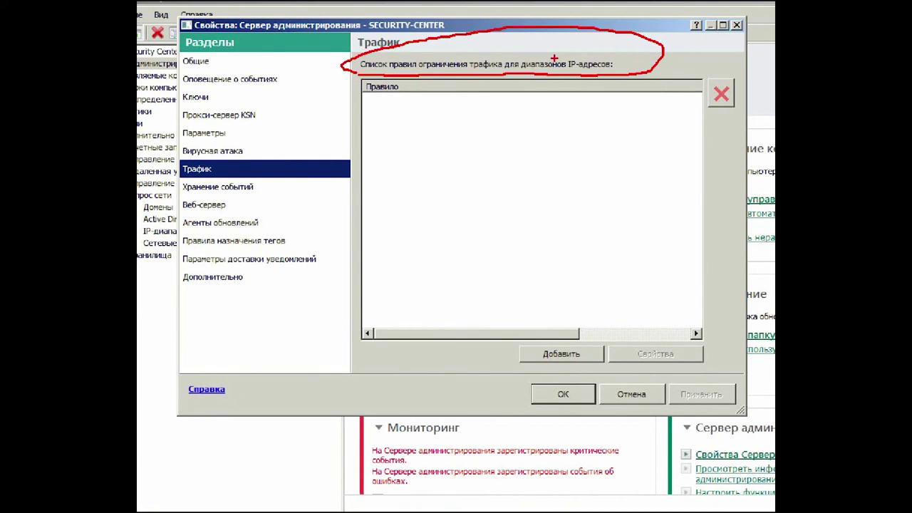
{"action": "left_click_drag", "start_coordinate": [586, 54], "coordinate": [561, 58]}
{"action": "left_click_drag", "start_coordinate": [618, 40], "coordinate": [559, 59]}
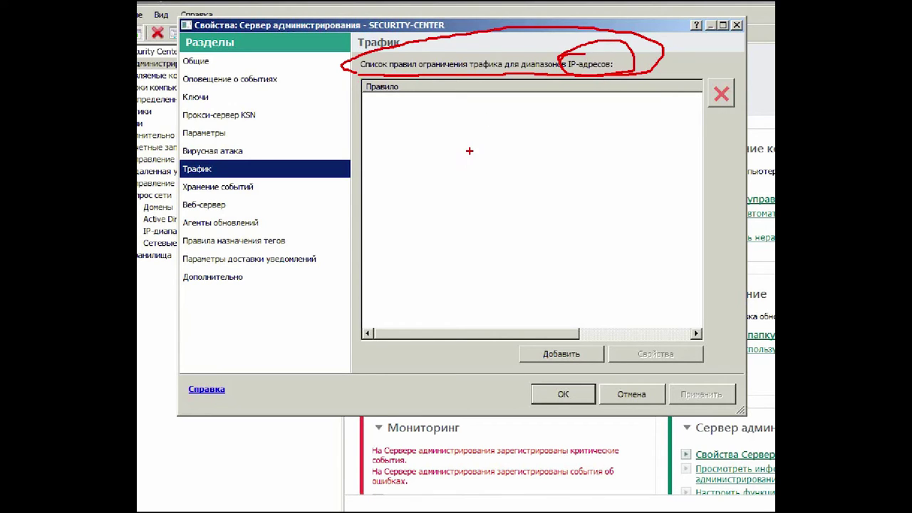
{"action": "mouse_move", "coordinate": [381, 154]}
{"action": "left_mouse_down"}
{"action": "mouse_move", "coordinate": [415, 228]}
{"action": "mouse_move", "coordinate": [460, 278]}
{"action": "left_mouse_up"}
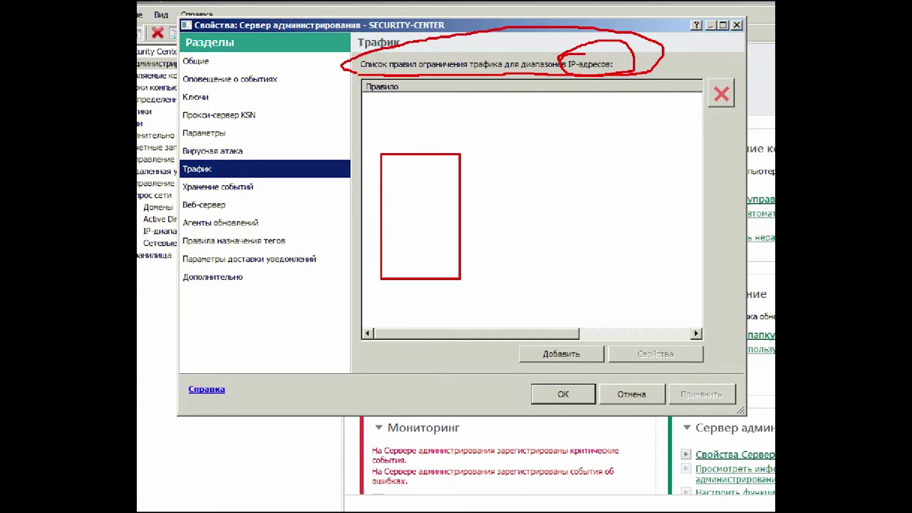
{"action": "mouse_move", "coordinate": [455, 235]}
{"action": "left_mouse_down"}
{"action": "mouse_move", "coordinate": [531, 197]}
{"action": "mouse_move", "coordinate": [539, 226]}
{"action": "left_mouse_up"}
{"action": "mouse_move", "coordinate": [633, 163]}
{"action": "left_mouse_down"}
{"action": "mouse_move", "coordinate": [660, 194]}
{"action": "mouse_move", "coordinate": [652, 272]}
{"action": "mouse_move", "coordinate": [660, 336]}
{"action": "left_mouse_up"}
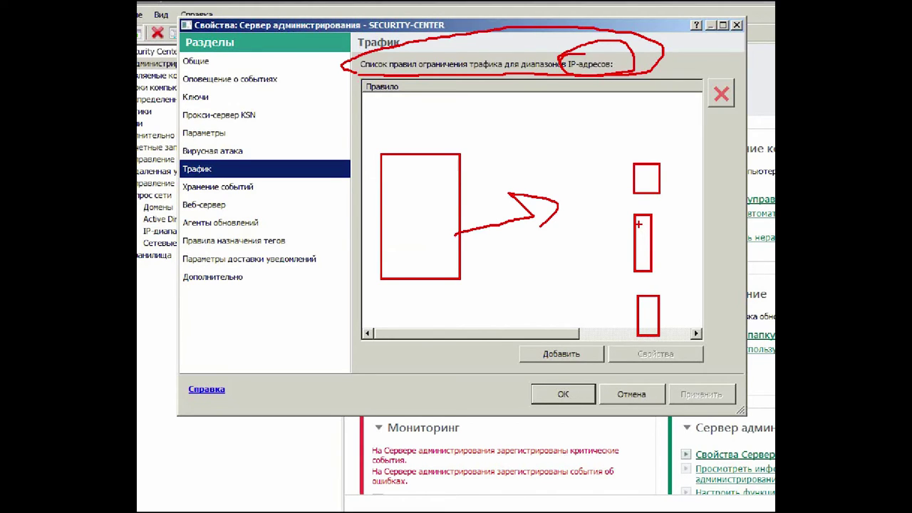
{"action": "mouse_move", "coordinate": [651, 100]}
{"action": "left_mouse_down"}
{"action": "mouse_move", "coordinate": [638, 105]}
{"action": "mouse_move", "coordinate": [583, 248]}
{"action": "mouse_move", "coordinate": [653, 370]}
{"action": "mouse_move", "coordinate": [752, 148]}
{"action": "mouse_move", "coordinate": [636, 95]}
{"action": "left_mouse_up"}
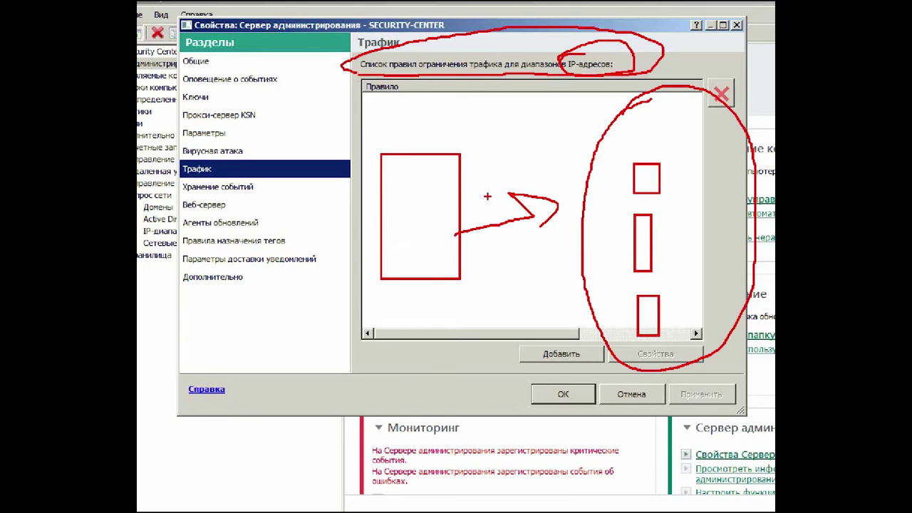
{"action": "mouse_move", "coordinate": [383, 75]}
{"action": "left_mouse_down"}
{"action": "mouse_move", "coordinate": [187, 242]}
{"action": "mouse_move", "coordinate": [411, 344]}
{"action": "mouse_move", "coordinate": [456, 132]}
{"action": "mouse_move", "coordinate": [328, 72]}
{"action": "left_mouse_up"}
{"action": "left_click_drag", "start_coordinate": [284, 114], "coordinate": [285, 134]}
{"action": "mouse_move", "coordinate": [294, 121]}
{"action": "left_mouse_down"}
{"action": "mouse_move", "coordinate": [312, 110]}
{"action": "mouse_move", "coordinate": [310, 130]}
{"action": "left_mouse_up"}
{"action": "mouse_move", "coordinate": [330, 108]}
{"action": "left_mouse_down"}
{"action": "mouse_move", "coordinate": [346, 108]}
{"action": "mouse_move", "coordinate": [328, 137]}
{"action": "left_mouse_up"}
{"action": "mouse_move", "coordinate": [372, 112]}
{"action": "left_mouse_down"}
{"action": "mouse_move", "coordinate": [391, 106]}
{"action": "mouse_move", "coordinate": [363, 131]}
{"action": "left_mouse_up"}
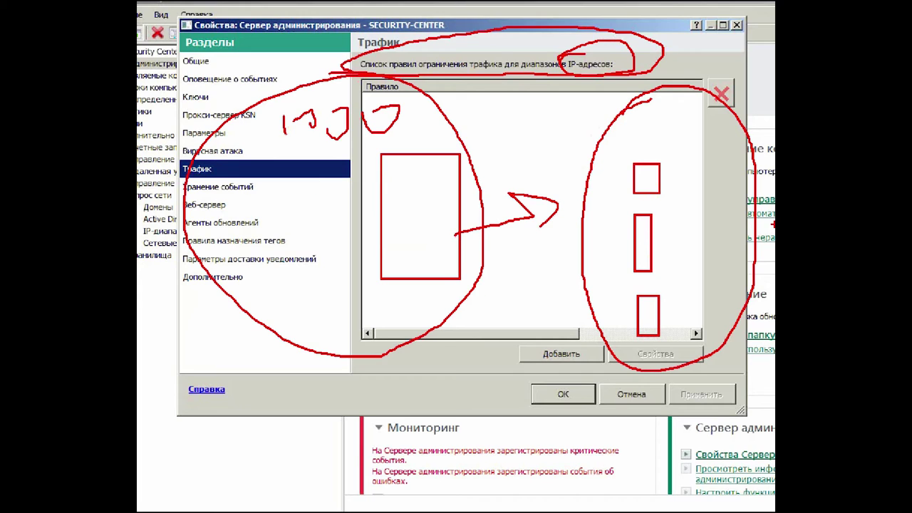
{"action": "left_click_drag", "start_coordinate": [397, 325], "coordinate": [457, 397]}
{"action": "left_click_drag", "start_coordinate": [441, 361], "coordinate": [463, 394]}
{"action": "mouse_move", "coordinate": [311, 317]}
{"action": "left_mouse_down"}
{"action": "mouse_move", "coordinate": [236, 398]}
{"action": "mouse_move", "coordinate": [262, 408]}
{"action": "mouse_move", "coordinate": [229, 383]}
{"action": "left_mouse_up"}
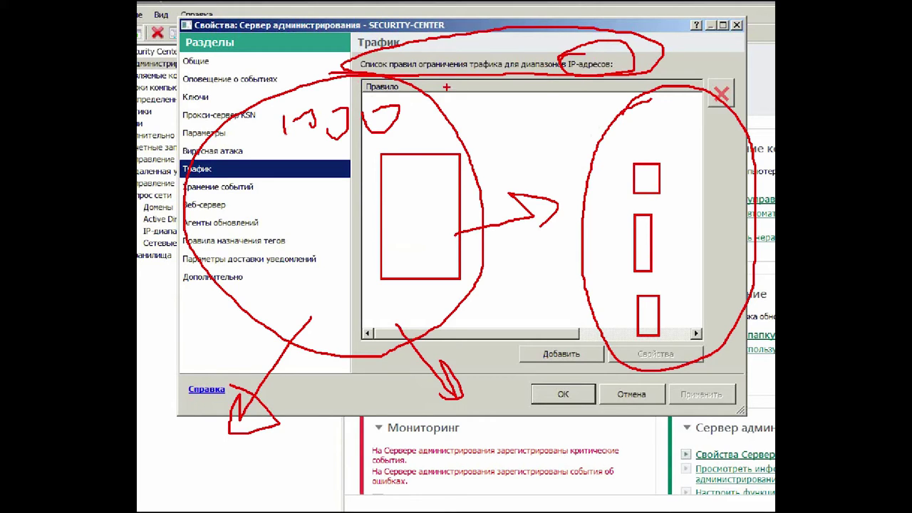
{"action": "mouse_move", "coordinate": [500, 404]}
{"action": "left_mouse_down"}
{"action": "mouse_move", "coordinate": [485, 446]}
{"action": "mouse_move", "coordinate": [524, 397]}
{"action": "mouse_move", "coordinate": [473, 401]}
{"action": "left_mouse_up"}
{"action": "mouse_move", "coordinate": [194, 418]}
{"action": "left_mouse_down"}
{"action": "mouse_move", "coordinate": [176, 418]}
{"action": "mouse_move", "coordinate": [274, 490]}
{"action": "mouse_move", "coordinate": [151, 423]}
{"action": "left_mouse_up"}
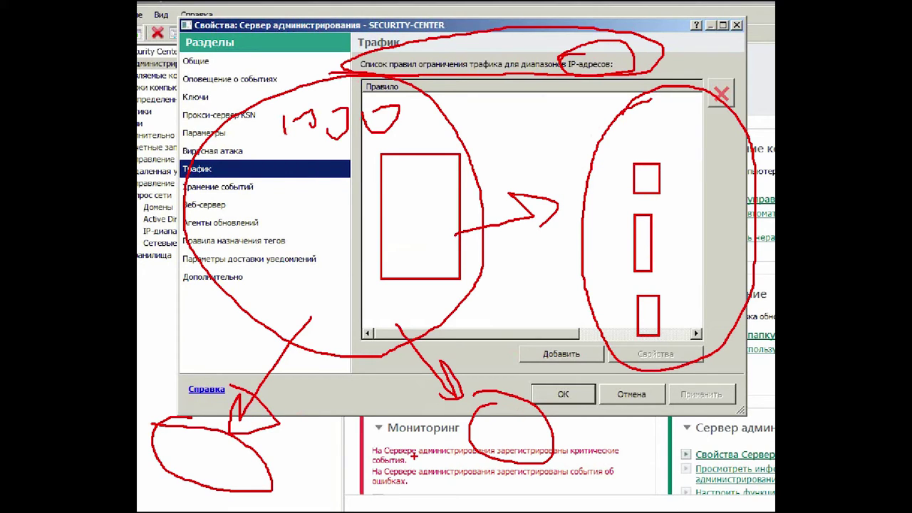
{"action": "key", "text": "Escape"}
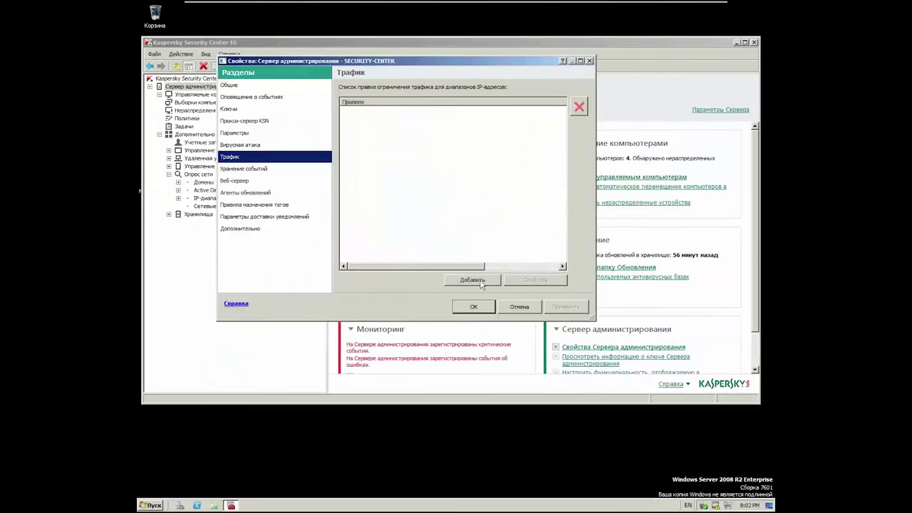
Step: Start a new traffic rule defined by subnet address and mask, with address 10.10.0.0 and mask 255.255.252.0
{"action": "left_click", "coordinate": [472, 280]}
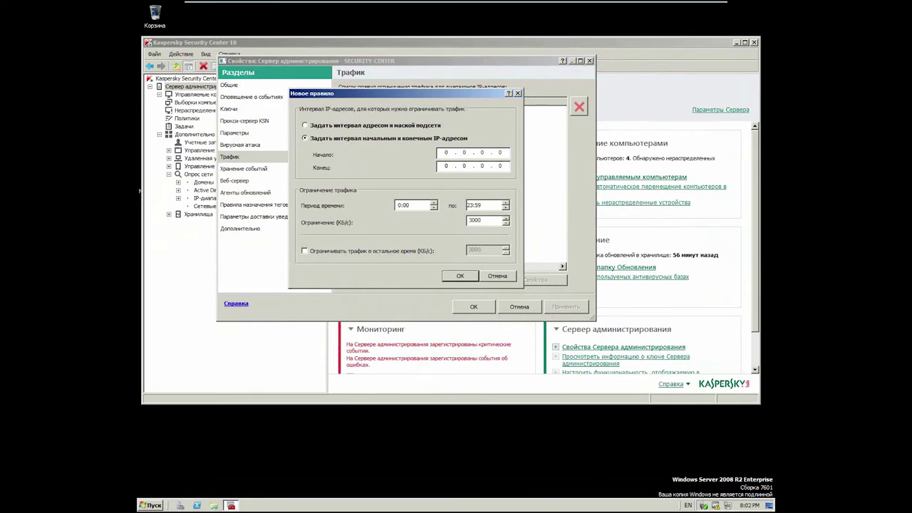
{"action": "key", "text": "ctrl+1"}
{"action": "left_click_drag", "start_coordinate": [305, 135], "coordinate": [533, 151]}
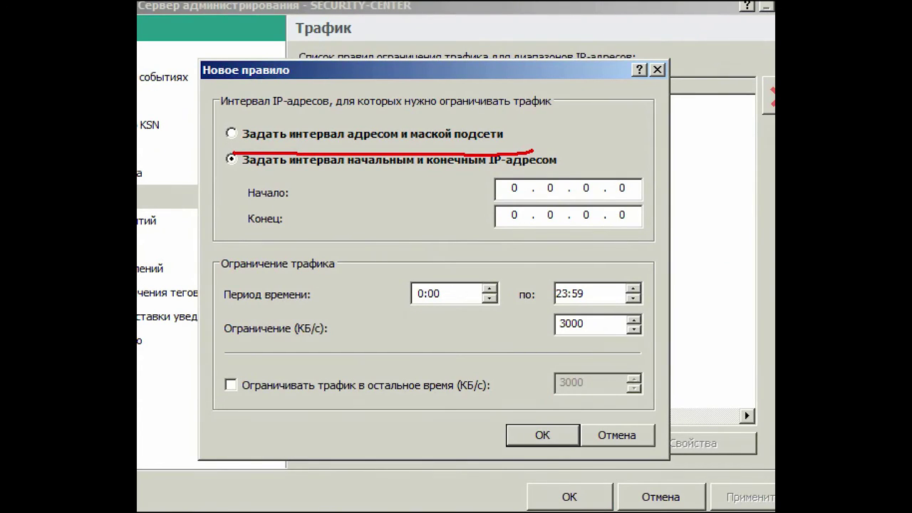
{"action": "key", "text": "Escape"}
{"action": "left_click", "coordinate": [428, 134]}
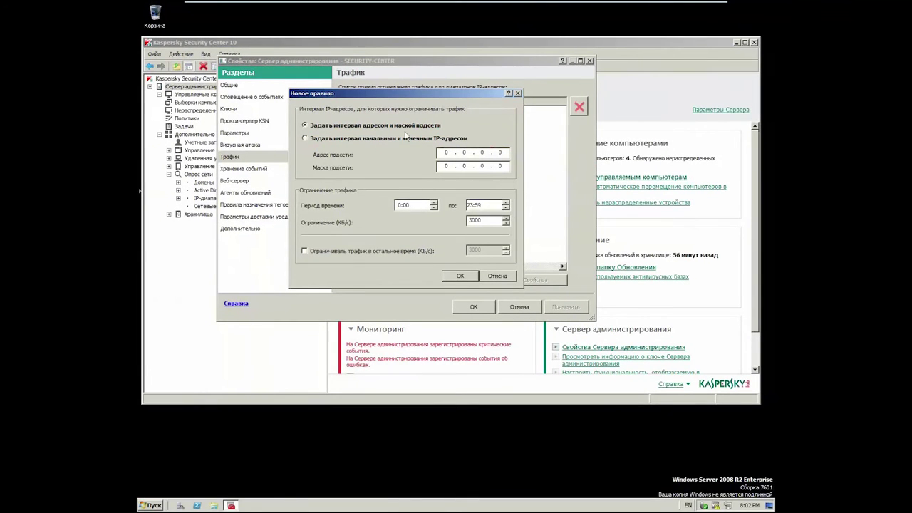
{"action": "left_click", "coordinate": [440, 153]}
{"action": "left_click", "coordinate": [466, 169]}
{"action": "type", "text": "255"}
{"action": "left_click", "coordinate": [510, 167]}
{"action": "type", "text": "0"}
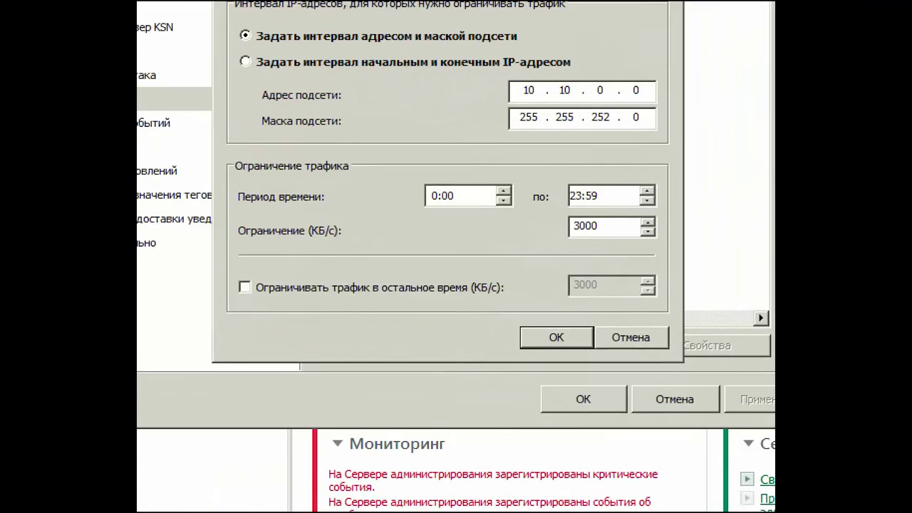
{"action": "mouse_move", "coordinate": [316, 150]}
{"action": "left_mouse_down"}
{"action": "mouse_move", "coordinate": [211, 148]}
{"action": "mouse_move", "coordinate": [202, 215]}
{"action": "mouse_move", "coordinate": [457, 213]}
{"action": "mouse_move", "coordinate": [547, 240]}
{"action": "mouse_move", "coordinate": [603, 245]}
{"action": "mouse_move", "coordinate": [611, 141]}
{"action": "mouse_move", "coordinate": [249, 149]}
{"action": "left_mouse_up"}
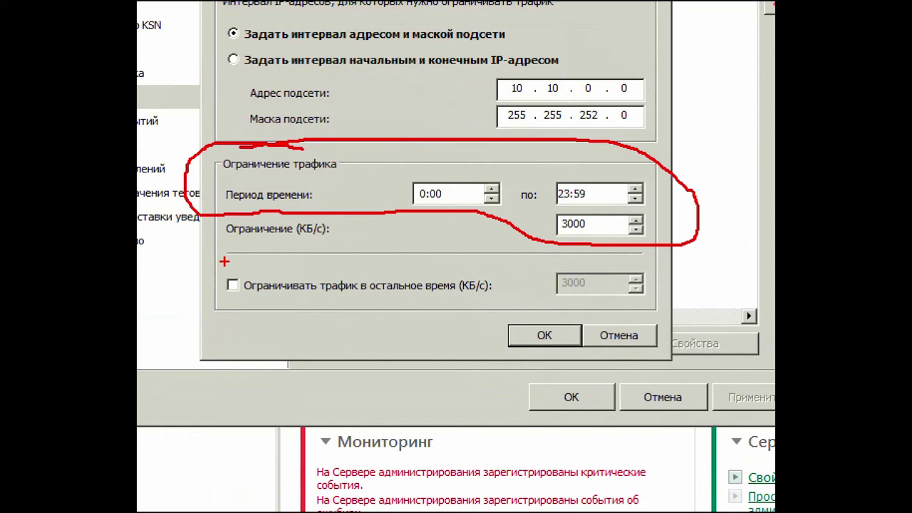
{"action": "mouse_move", "coordinate": [214, 249]}
{"action": "left_mouse_down"}
{"action": "mouse_move", "coordinate": [350, 236]}
{"action": "mouse_move", "coordinate": [215, 217]}
{"action": "mouse_move", "coordinate": [273, 263]}
{"action": "left_mouse_up"}
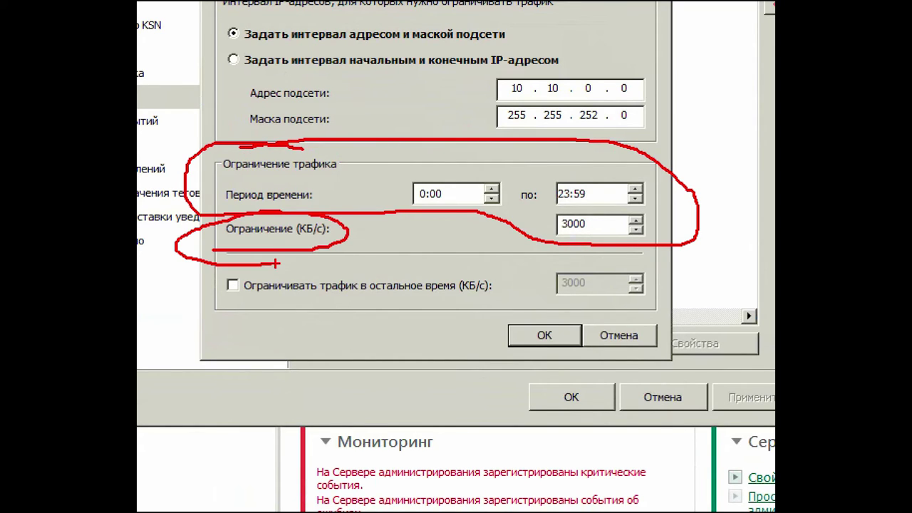
{"action": "left_click_drag", "start_coordinate": [347, 236], "coordinate": [542, 225]}
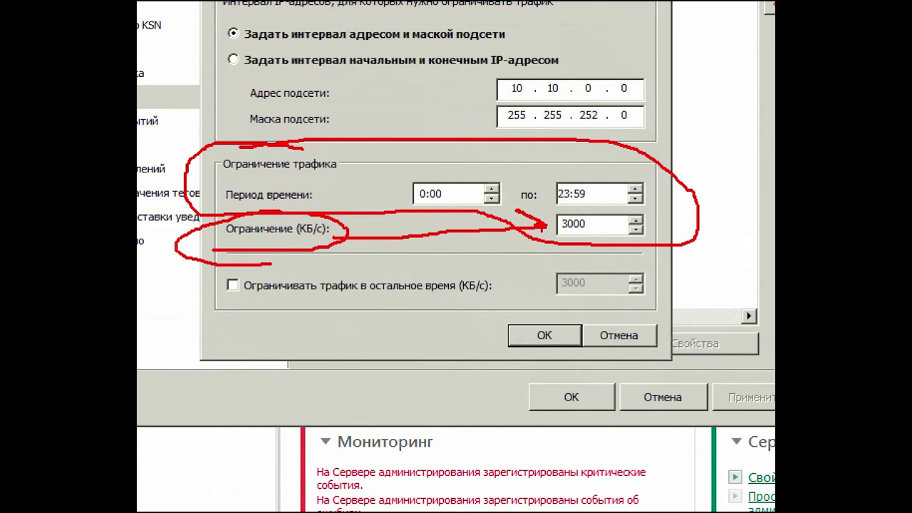
{"action": "mouse_move", "coordinate": [577, 210]}
{"action": "left_mouse_down"}
{"action": "mouse_move", "coordinate": [531, 224]}
{"action": "mouse_move", "coordinate": [686, 226]}
{"action": "mouse_move", "coordinate": [583, 212]}
{"action": "left_mouse_up"}
{"action": "mouse_move", "coordinate": [461, 152]}
{"action": "left_mouse_down"}
{"action": "mouse_move", "coordinate": [385, 187]}
{"action": "mouse_move", "coordinate": [554, 211]}
{"action": "mouse_move", "coordinate": [642, 201]}
{"action": "mouse_move", "coordinate": [402, 157]}
{"action": "mouse_move", "coordinate": [415, 154]}
{"action": "left_mouse_up"}
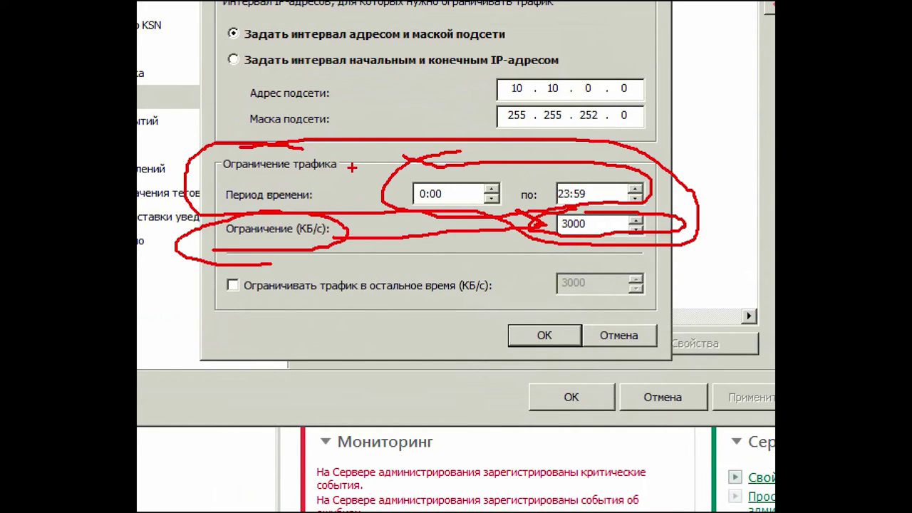
{"action": "left_click_drag", "start_coordinate": [352, 167], "coordinate": [415, 101]}
{"action": "left_click_drag", "start_coordinate": [385, 108], "coordinate": [428, 110]}
{"action": "mouse_move", "coordinate": [462, 84]}
{"action": "left_mouse_down"}
{"action": "mouse_move", "coordinate": [461, 107]}
{"action": "mouse_move", "coordinate": [494, 121]}
{"action": "mouse_move", "coordinate": [515, 91]}
{"action": "mouse_move", "coordinate": [525, 129]}
{"action": "mouse_move", "coordinate": [541, 127]}
{"action": "mouse_move", "coordinate": [425, 62]}
{"action": "mouse_move", "coordinate": [560, 170]}
{"action": "left_mouse_up"}
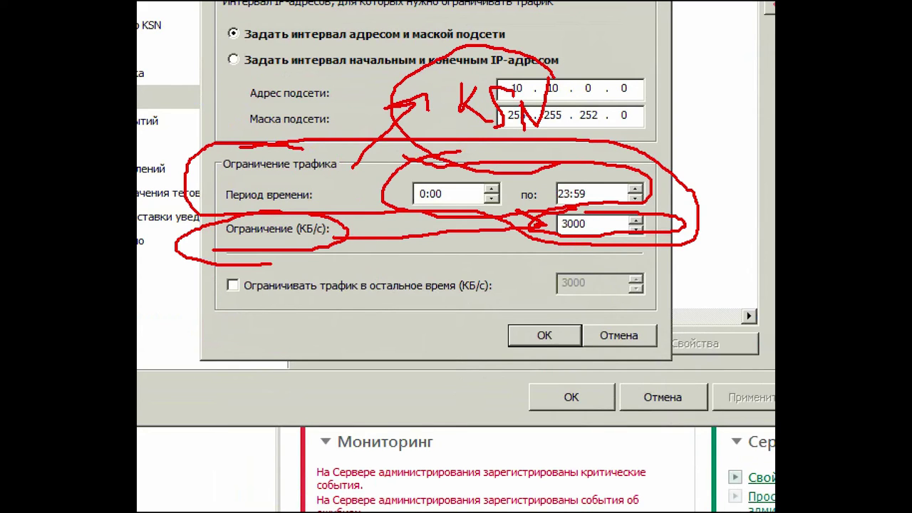
{"action": "left_click_drag", "start_coordinate": [548, 66], "coordinate": [576, 153]}
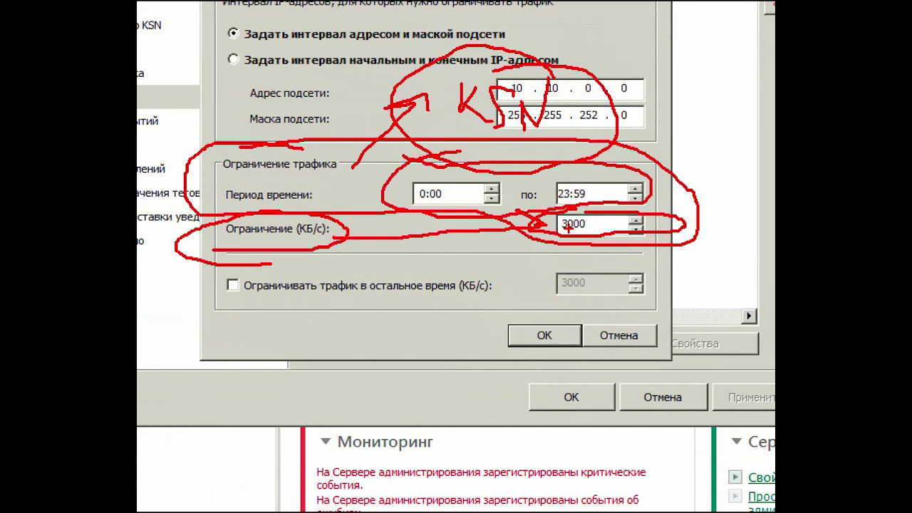
{"action": "mouse_move", "coordinate": [584, 84]}
{"action": "left_mouse_down"}
{"action": "mouse_move", "coordinate": [442, 78]}
{"action": "mouse_move", "coordinate": [763, 124]}
{"action": "mouse_move", "coordinate": [538, 68]}
{"action": "left_mouse_up"}
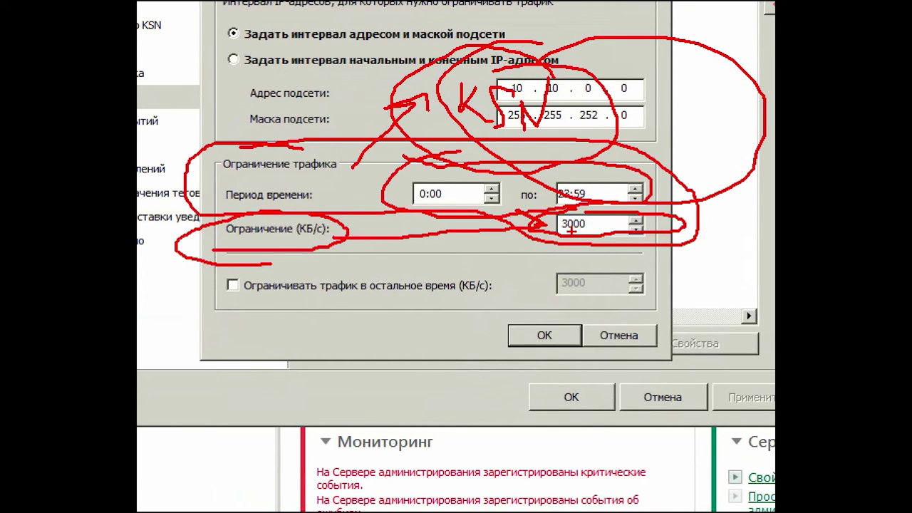
{"action": "key", "text": "Escape"}
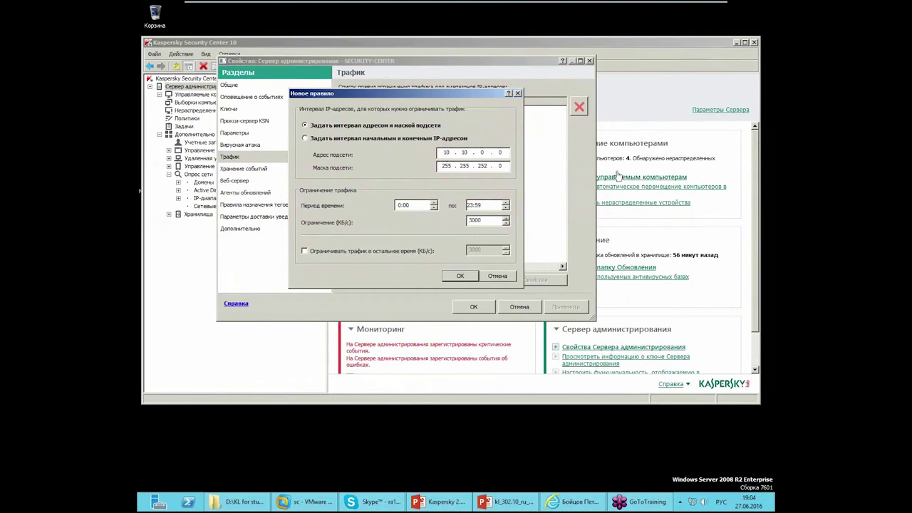
{"action": "key", "text": "ctrl+1"}
{"action": "left_click_drag", "start_coordinate": [346, 237], "coordinate": [300, 264]}
{"action": "mouse_move", "coordinate": [225, 289]}
{"action": "left_mouse_down"}
{"action": "mouse_move", "coordinate": [447, 298]}
{"action": "mouse_move", "coordinate": [518, 291]}
{"action": "left_mouse_up"}
{"action": "left_click_drag", "start_coordinate": [645, 292], "coordinate": [285, 227]}
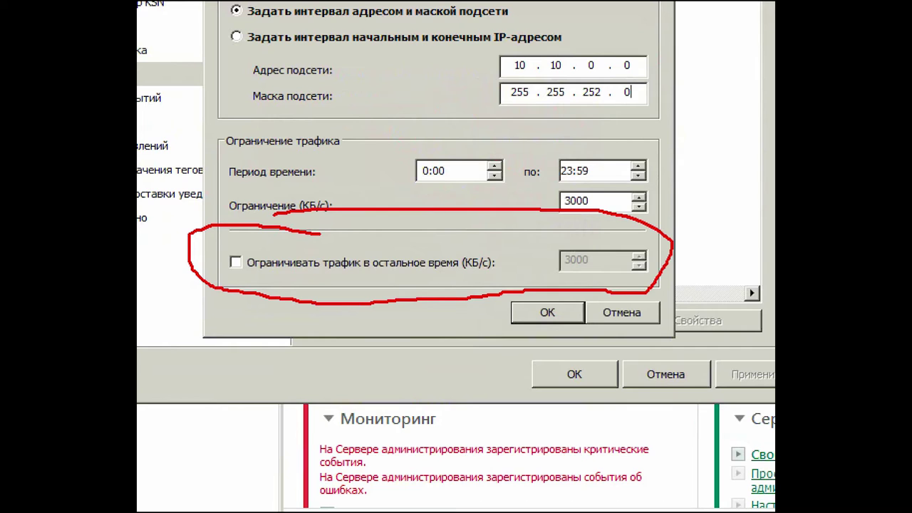
{"action": "left_click_drag", "start_coordinate": [414, 81], "coordinate": [510, 175]}
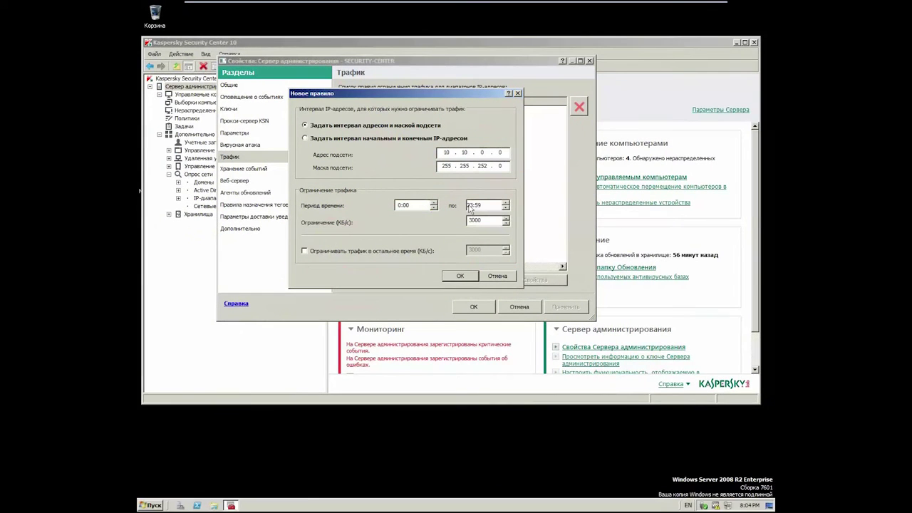
Step: Set the rule's time period to end at 20:00, limit traffic for the remaining time to 300 KB/s, and save the rule
{"action": "left_click", "coordinate": [471, 206]}
{"action": "type", "text": "20:00"}
{"action": "key", "text": "Tab"}
{"action": "left_click", "coordinate": [338, 253]}
{"action": "key", "text": "Tab"}
{"action": "type", "text": "300"}
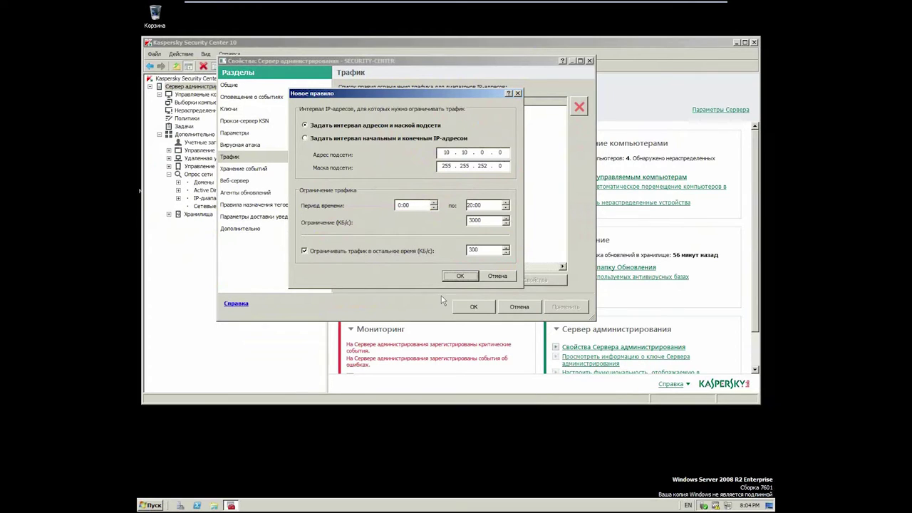
{"action": "left_click", "coordinate": [452, 279]}
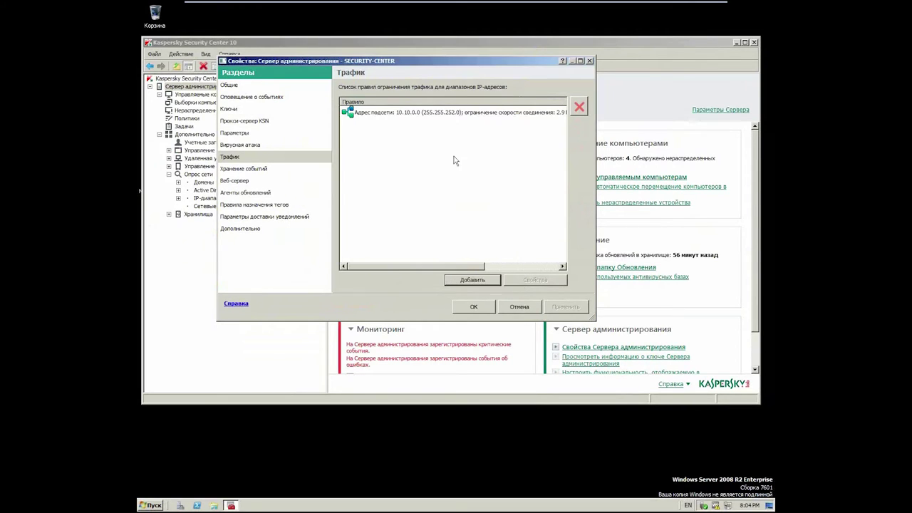
Step: Read the full text of the 10.10.0.0 subnet rule in the Трафик rule list
{"action": "left_click_drag", "start_coordinate": [400, 268], "coordinate": [484, 268]}
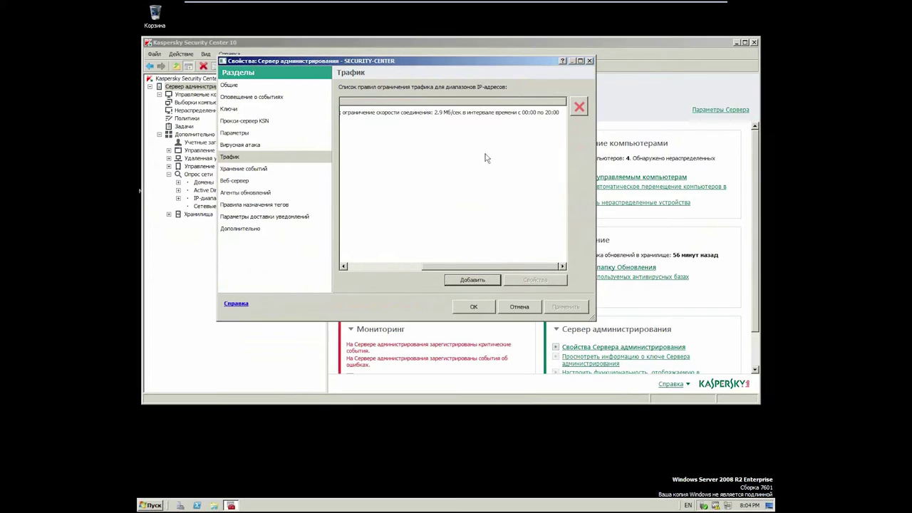
{"action": "left_click", "coordinate": [489, 115]}
{"action": "left_click_drag", "start_coordinate": [448, 267], "coordinate": [359, 261]}
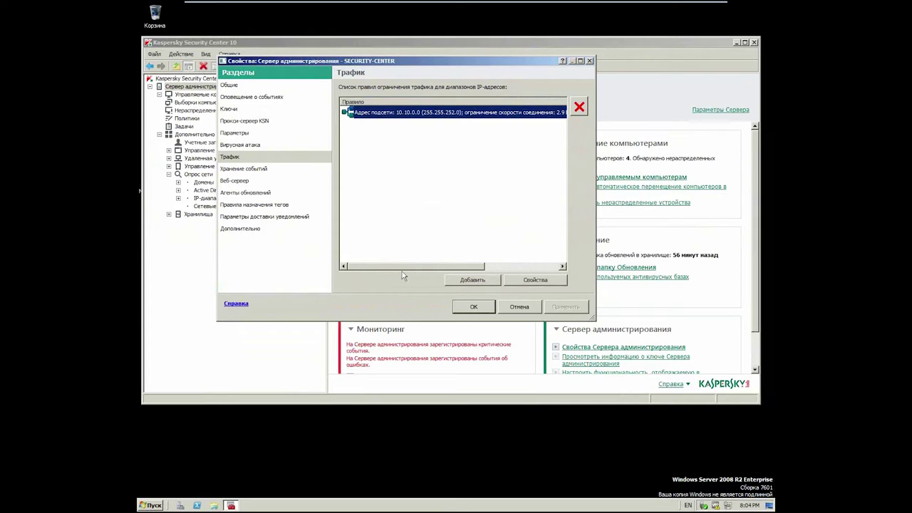
{"action": "left_click_drag", "start_coordinate": [402, 271], "coordinate": [364, 276]}
Step: Switch to the Kaspersky 2.pptx presentation in PowerPoint and show the slide Методы устранения проблем full screen
{"action": "left_click", "coordinate": [679, 7]}
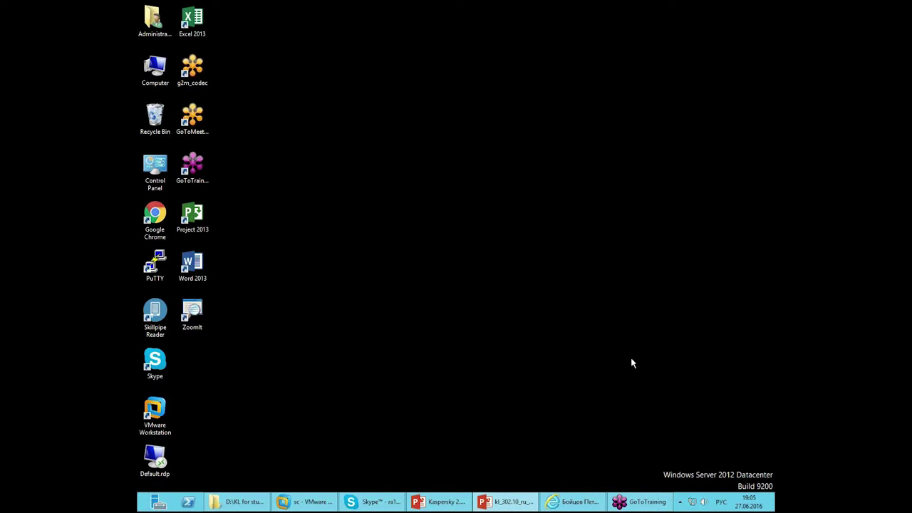
{"action": "left_click", "coordinate": [438, 502]}
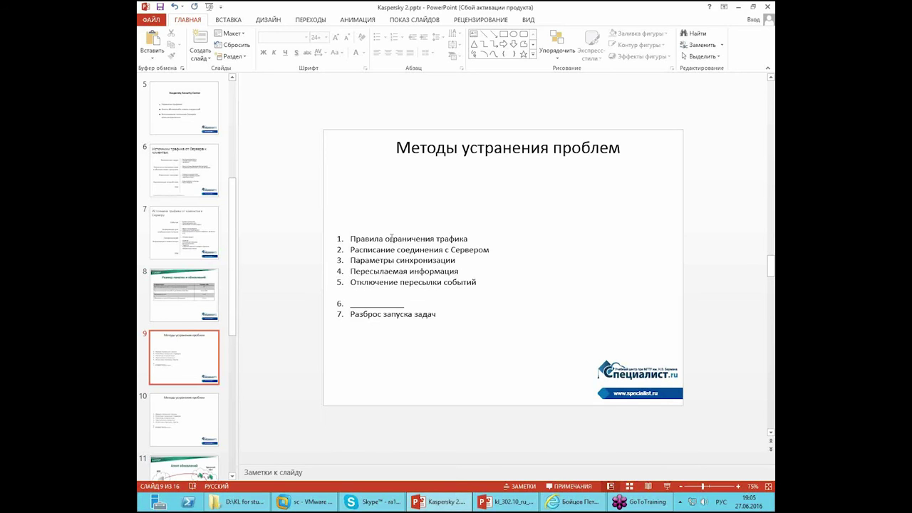
{"action": "key", "text": "shift+F5"}
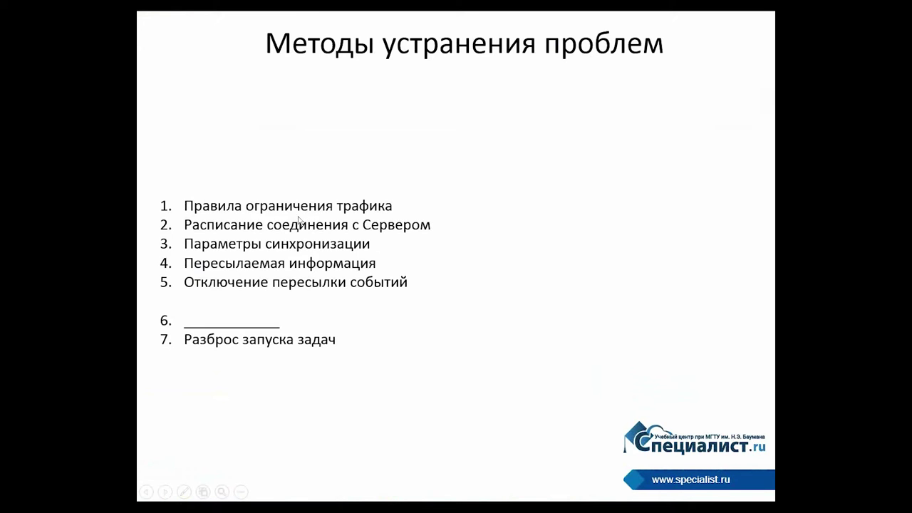
Step: Sketch on a blank white board a two-box computer, a circled A joined by an arrow to a triangle, and a large circle around the triangle
{"action": "mouse_move", "coordinate": [154, 232]}
{"action": "left_mouse_down"}
{"action": "mouse_move", "coordinate": [183, 227]}
{"action": "mouse_move", "coordinate": [142, 220]}
{"action": "mouse_move", "coordinate": [151, 229]}
{"action": "mouse_move", "coordinate": [417, 228]}
{"action": "mouse_move", "coordinate": [404, 217]}
{"action": "mouse_move", "coordinate": [230, 217]}
{"action": "left_mouse_up"}
{"action": "key", "text": "e"}
{"action": "key", "text": "w"}
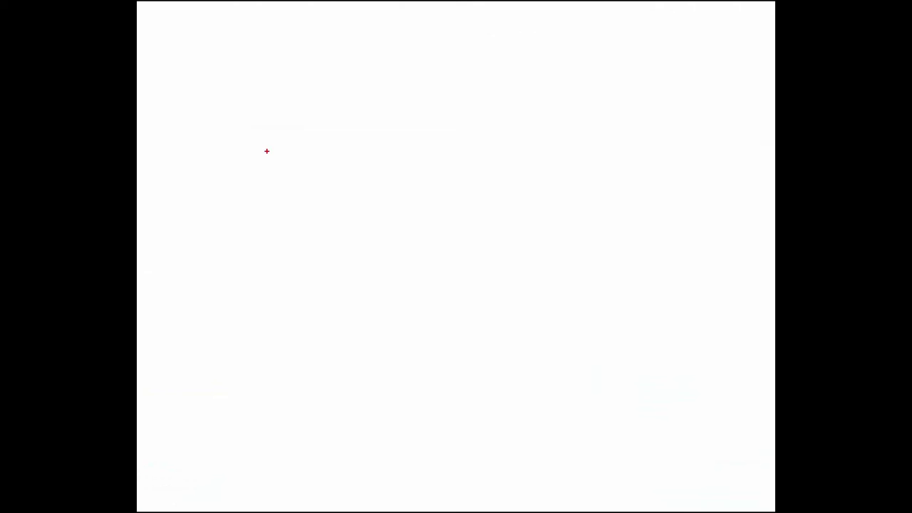
{"action": "left_click_drag", "start_coordinate": [598, 79], "coordinate": [650, 126]}
{"action": "mouse_move", "coordinate": [561, 42]}
{"action": "left_mouse_down"}
{"action": "mouse_move", "coordinate": [551, 62]}
{"action": "mouse_move", "coordinate": [573, 65]}
{"action": "mouse_move", "coordinate": [537, 42]}
{"action": "mouse_move", "coordinate": [560, 75]}
{"action": "mouse_move", "coordinate": [568, 57]}
{"action": "mouse_move", "coordinate": [325, 118]}
{"action": "mouse_move", "coordinate": [296, 112]}
{"action": "mouse_move", "coordinate": [323, 144]}
{"action": "mouse_move", "coordinate": [289, 96]}
{"action": "left_mouse_up"}
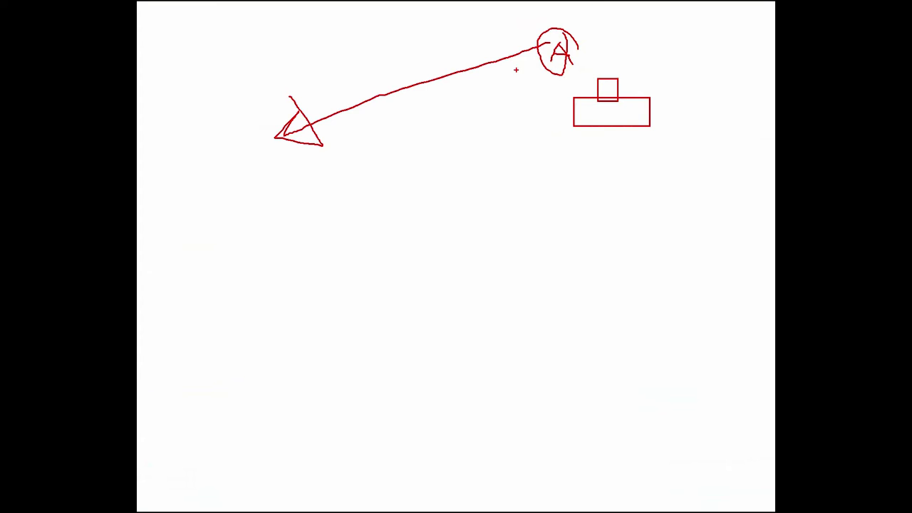
{"action": "mouse_move", "coordinate": [160, 55]}
{"action": "left_mouse_down"}
{"action": "mouse_move", "coordinate": [178, 51]}
{"action": "mouse_move", "coordinate": [407, 138]}
{"action": "mouse_move", "coordinate": [138, 149]}
{"action": "mouse_move", "coordinate": [196, 62]}
{"action": "left_mouse_up"}
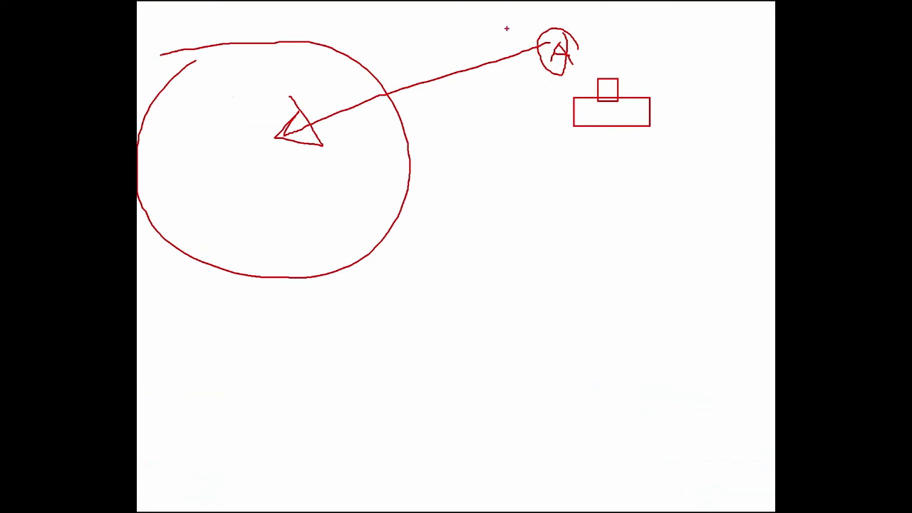
Step: Sketch a freehand loop around the circled A and computer, and add two separate squares in the lower half of the board
{"action": "mouse_move", "coordinate": [566, 9]}
{"action": "left_mouse_down"}
{"action": "mouse_move", "coordinate": [566, 155]}
{"action": "mouse_move", "coordinate": [546, 3]}
{"action": "mouse_move", "coordinate": [628, 10]}
{"action": "mouse_move", "coordinate": [656, 137]}
{"action": "mouse_move", "coordinate": [533, 36]}
{"action": "mouse_move", "coordinate": [536, 10]}
{"action": "left_mouse_up"}
{"action": "key", "text": "ctrl+z"}
{"action": "mouse_move", "coordinate": [635, 260]}
{"action": "left_mouse_down"}
{"action": "mouse_move", "coordinate": [564, 366]}
{"action": "mouse_move", "coordinate": [609, 301]}
{"action": "left_mouse_up"}
{"action": "key", "text": "ctrl+z"}
{"action": "left_click_drag", "start_coordinate": [541, 261], "coordinate": [710, 437]}
{"action": "left_click_drag", "start_coordinate": [295, 359], "coordinate": [428, 486]}
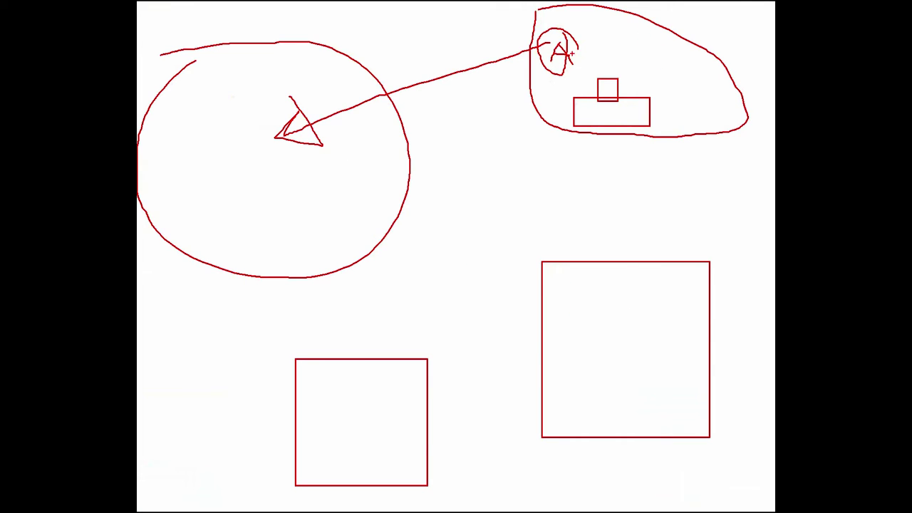
Step: Label the looped area 1 and the larger square 2, circle the A again, mark above the triangle, and leave the drawing board
{"action": "left_click_drag", "start_coordinate": [618, 52], "coordinate": [629, 65]}
{"action": "mouse_move", "coordinate": [603, 281]}
{"action": "left_mouse_down"}
{"action": "mouse_move", "coordinate": [630, 283]}
{"action": "mouse_move", "coordinate": [640, 314]}
{"action": "left_mouse_up"}
{"action": "mouse_move", "coordinate": [555, 26]}
{"action": "left_mouse_down"}
{"action": "mouse_move", "coordinate": [574, 27]}
{"action": "mouse_move", "coordinate": [589, 66]}
{"action": "mouse_move", "coordinate": [563, 88]}
{"action": "mouse_move", "coordinate": [532, 33]}
{"action": "mouse_move", "coordinate": [578, 25]}
{"action": "left_mouse_up"}
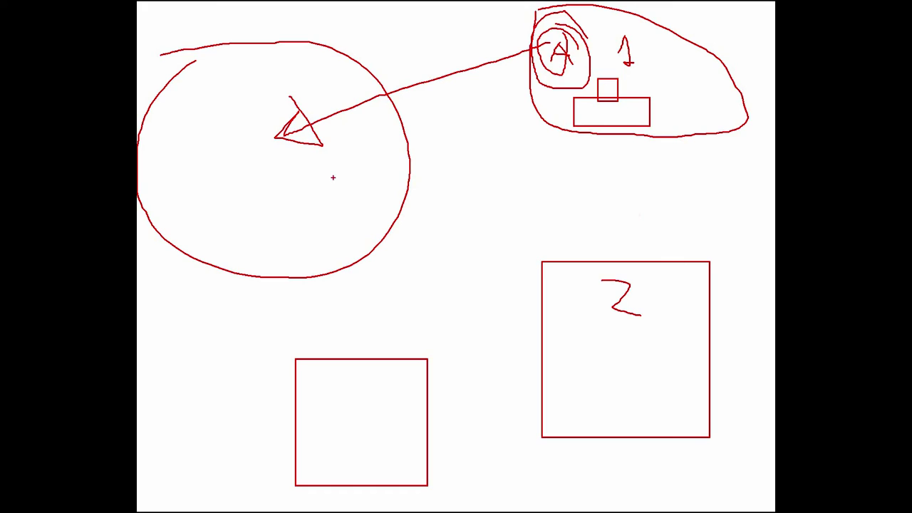
{"action": "mouse_move", "coordinate": [285, 65]}
{"action": "left_mouse_down"}
{"action": "mouse_move", "coordinate": [288, 76]}
{"action": "mouse_move", "coordinate": [305, 47]}
{"action": "left_mouse_up"}
{"action": "key", "text": "Escape"}
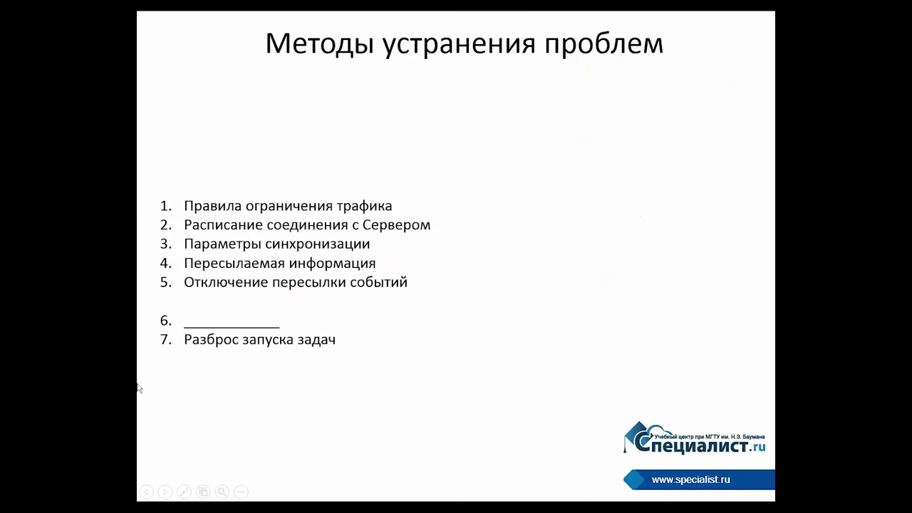
Step: Switch back to the sc virtual machine in VMware Workstation and cancel the administration server properties
{"action": "key", "text": "super+d"}
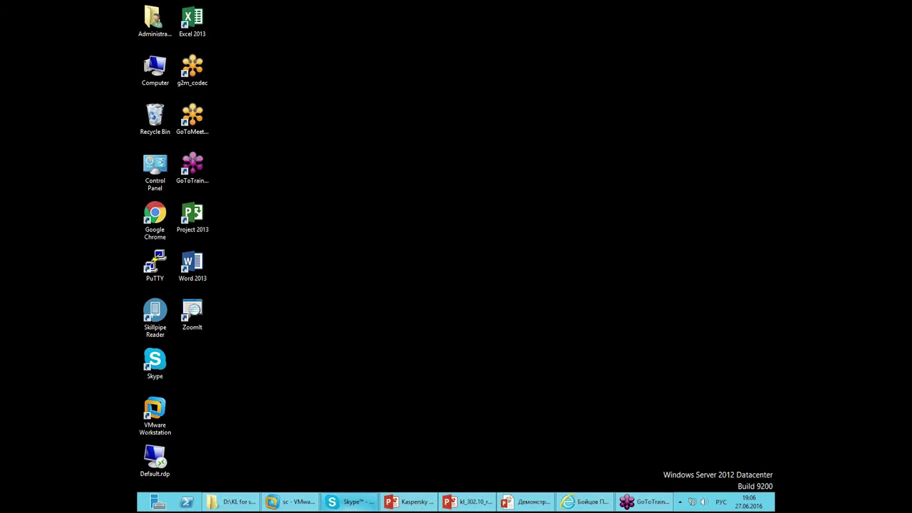
{"action": "left_click", "coordinate": [290, 502]}
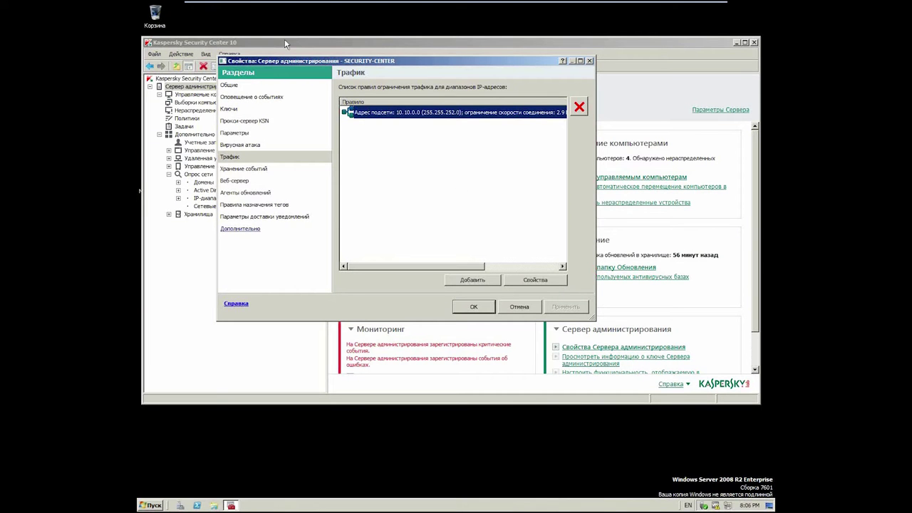
{"action": "left_click", "coordinate": [517, 305]}
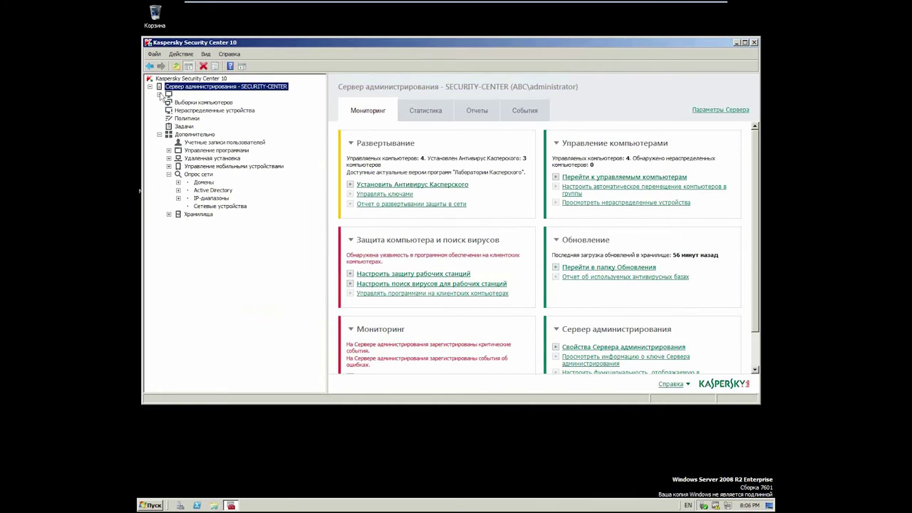
Step: Open the properties of the Агент администрирования Kaspersky Security Center 10 policy under Управляемые компьютеры
{"action": "left_click", "coordinate": [192, 94]}
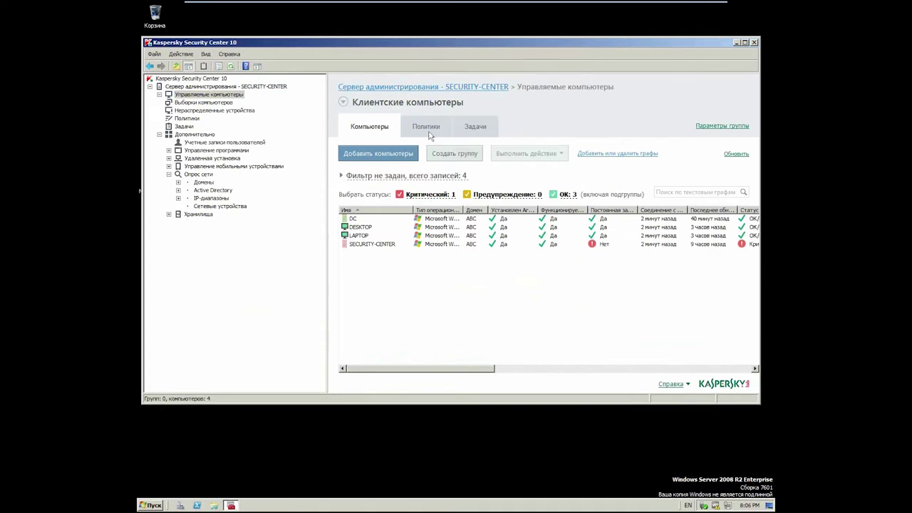
{"action": "left_click", "coordinate": [421, 128]}
{"action": "right_click", "coordinate": [365, 194]}
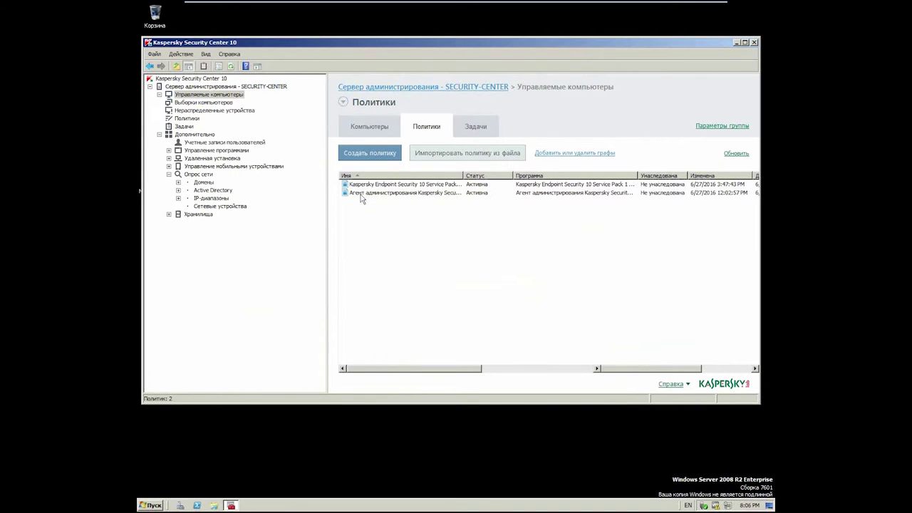
{"action": "left_click", "coordinate": [385, 295]}
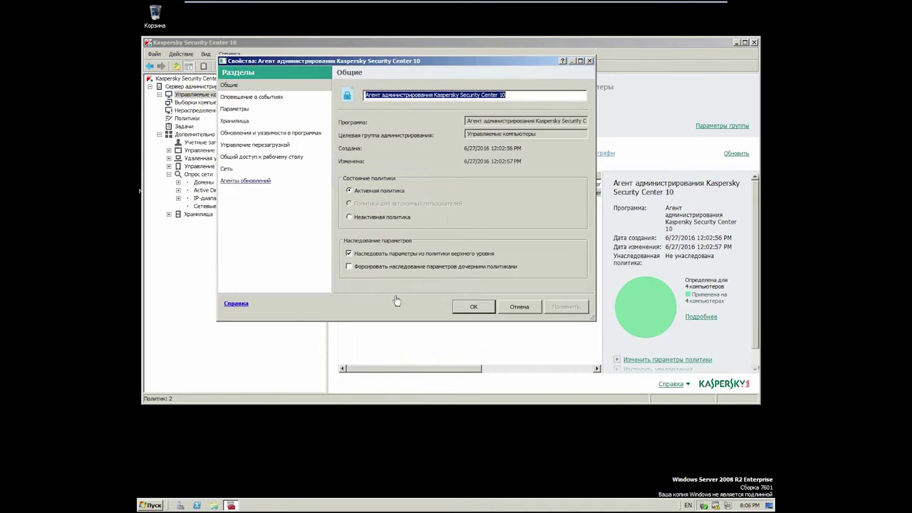
Step: Examine the Подключение and Сеть subsections of the policy's network settings
{"action": "left_click", "coordinate": [230, 170]}
{"action": "left_click", "coordinate": [247, 194]}
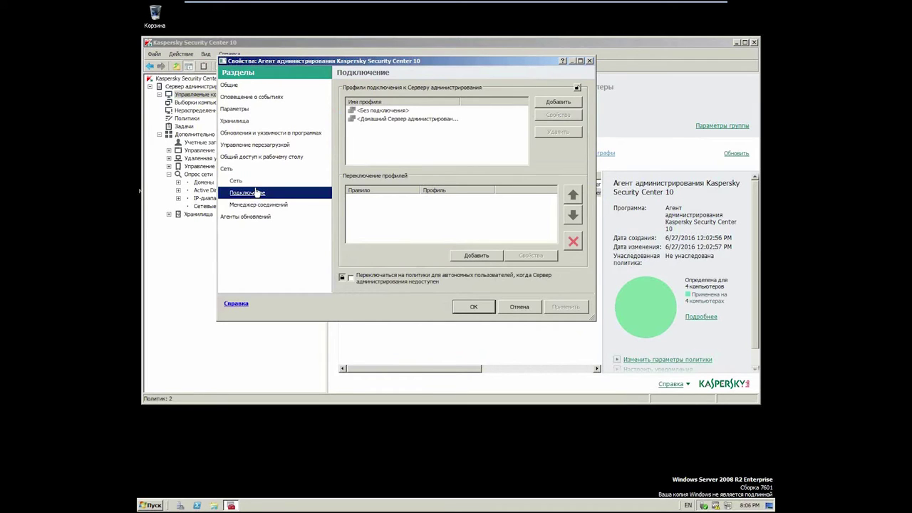
{"action": "left_click", "coordinate": [236, 181]}
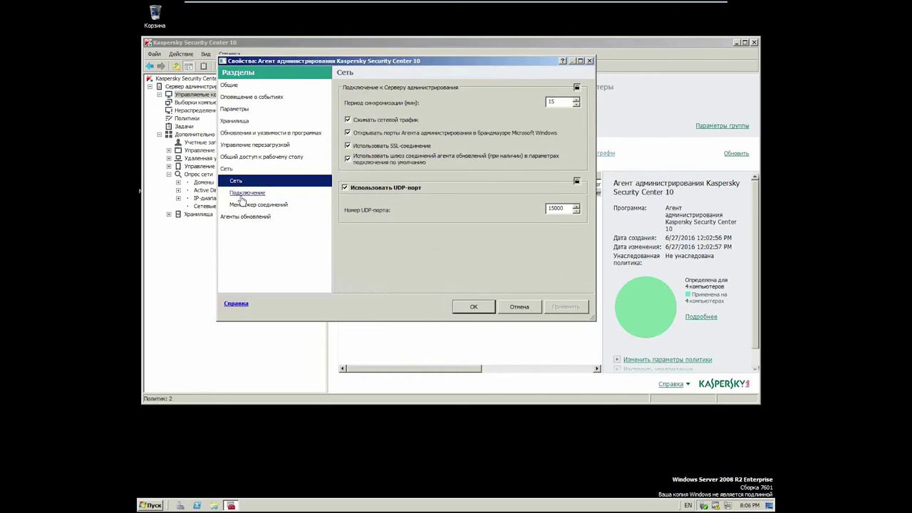
Step: In Менеджер соединений, choose Подключаться в указанные периоды времени and start adding a connection period
{"action": "left_click", "coordinate": [243, 206]}
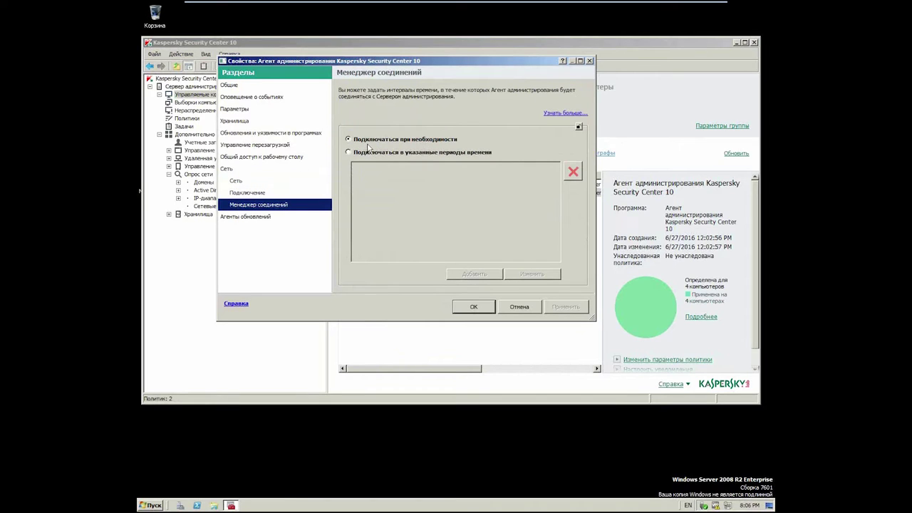
{"action": "left_click", "coordinate": [403, 154]}
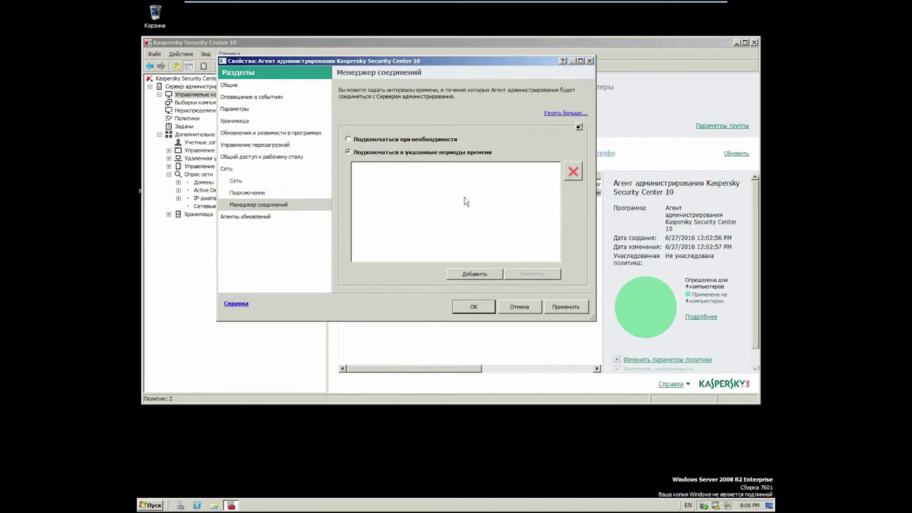
{"action": "left_click", "coordinate": [471, 277]}
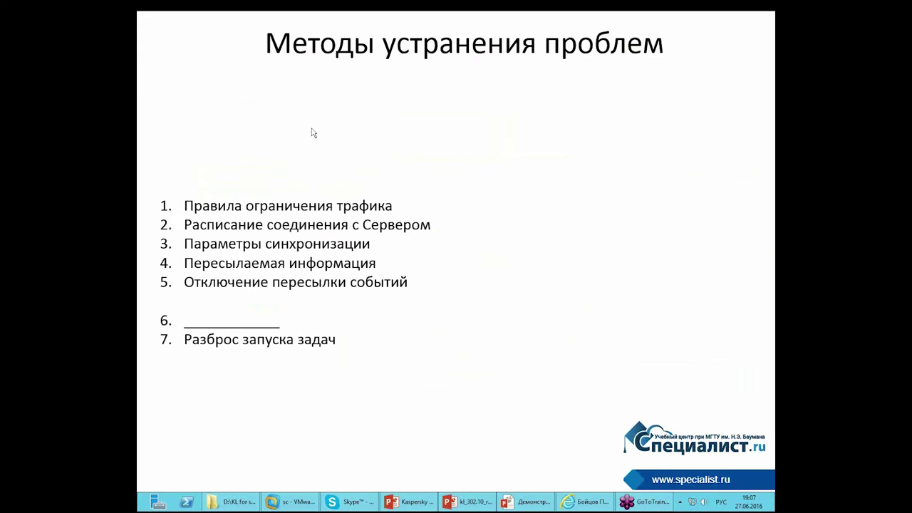
Step: Circle the Длительность (мин) field of the connection period in red ink, and cancel adding the period
{"action": "key", "text": "Escape"}
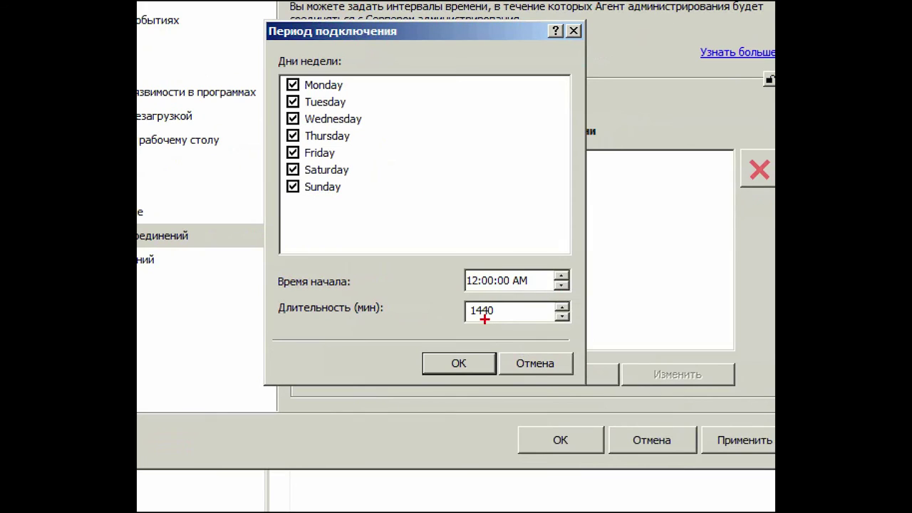
{"action": "mouse_move", "coordinate": [470, 303]}
{"action": "left_mouse_down"}
{"action": "mouse_move", "coordinate": [452, 302]}
{"action": "mouse_move", "coordinate": [448, 321]}
{"action": "mouse_move", "coordinate": [585, 340]}
{"action": "mouse_move", "coordinate": [570, 300]}
{"action": "mouse_move", "coordinate": [453, 308]}
{"action": "left_mouse_up"}
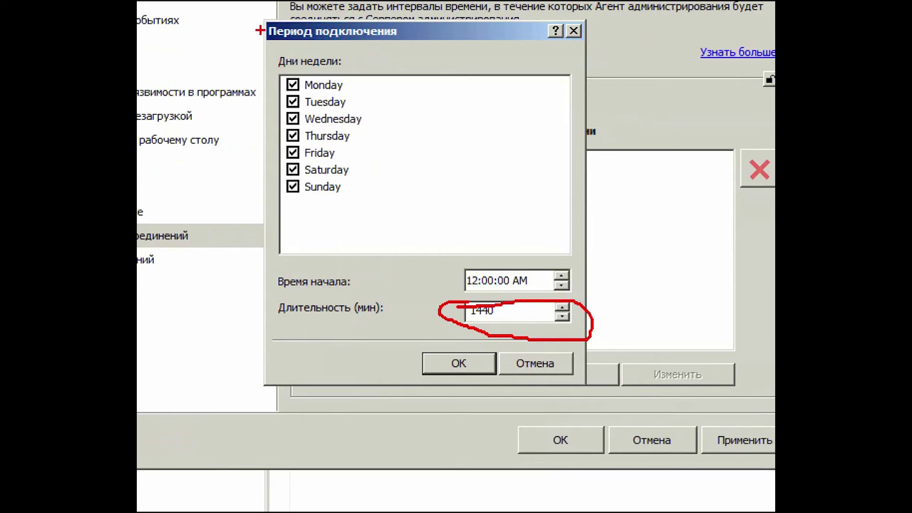
{"action": "mouse_move", "coordinate": [292, 36]}
{"action": "left_mouse_down"}
{"action": "mouse_move", "coordinate": [254, 142]}
{"action": "mouse_move", "coordinate": [342, 232]}
{"action": "mouse_move", "coordinate": [332, 95]}
{"action": "mouse_move", "coordinate": [271, 58]}
{"action": "left_mouse_up"}
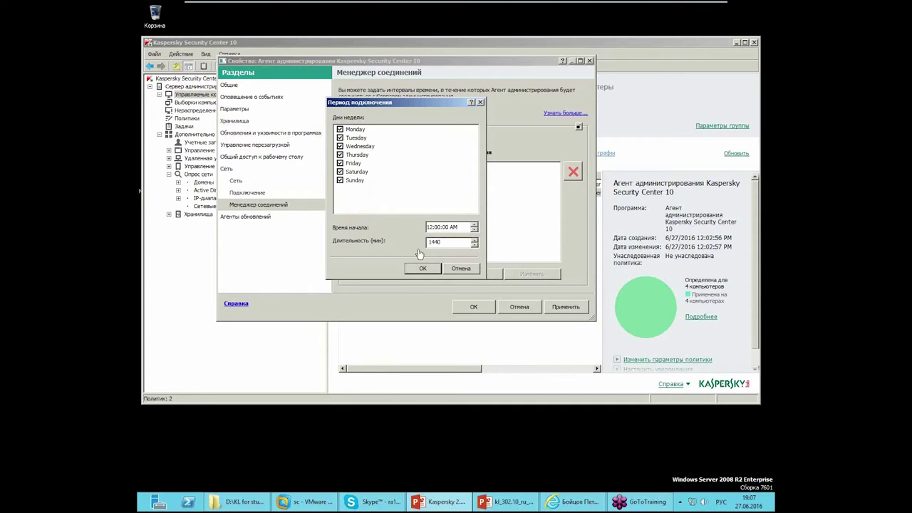
{"action": "left_click", "coordinate": [460, 269]}
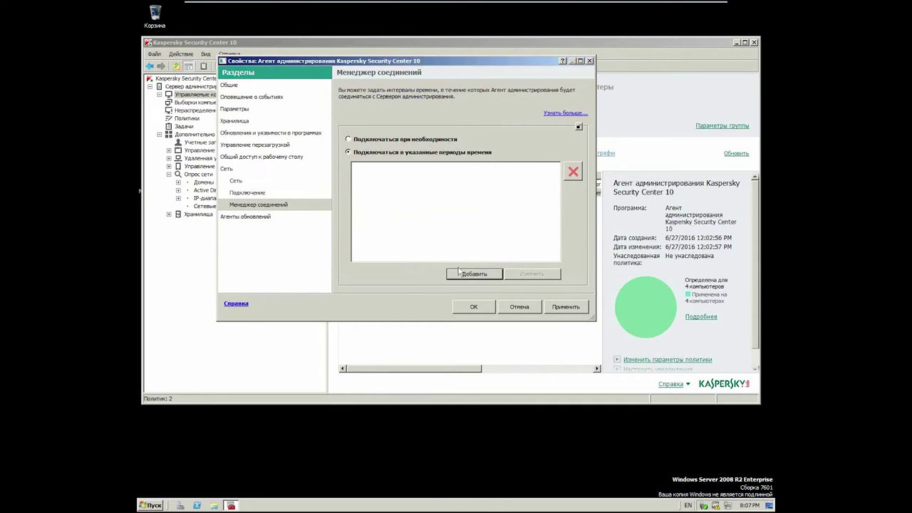
Step: Minimize the virtual machine and return to the Kaspersky 2.pptx presentation in PowerPoint
{"action": "mouse_move", "coordinate": [684, 7]}
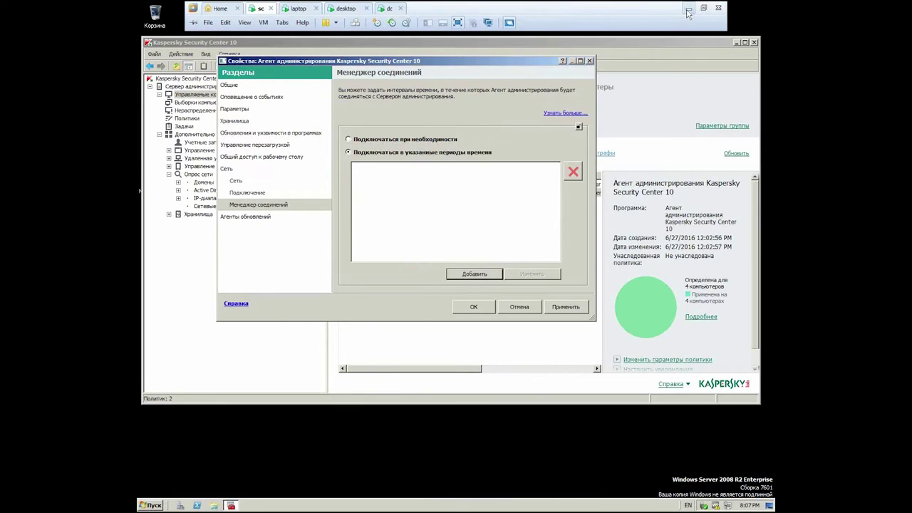
{"action": "left_click", "coordinate": [687, 9]}
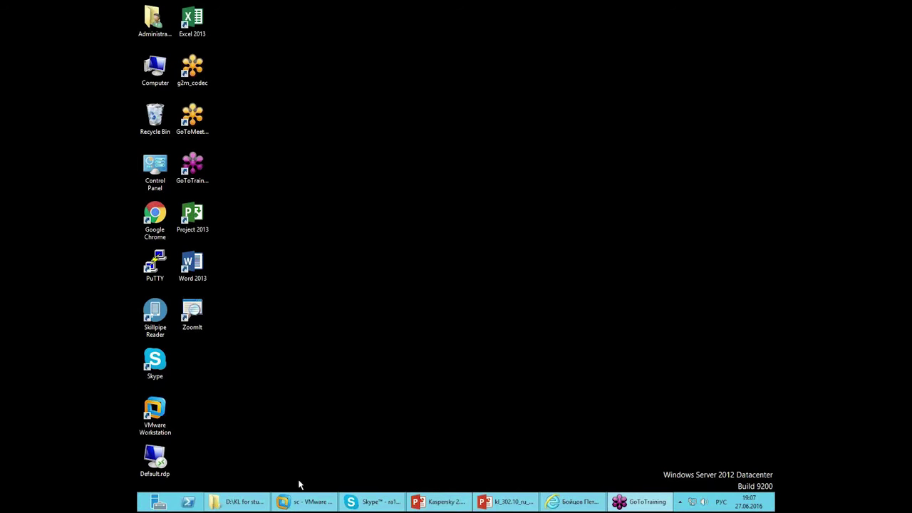
{"action": "left_click", "coordinate": [305, 502]}
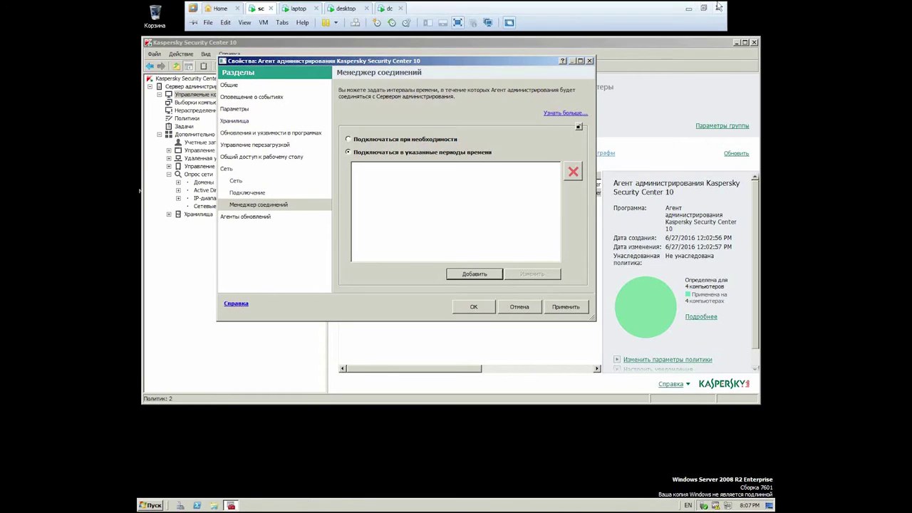
{"action": "left_click", "coordinate": [691, 7]}
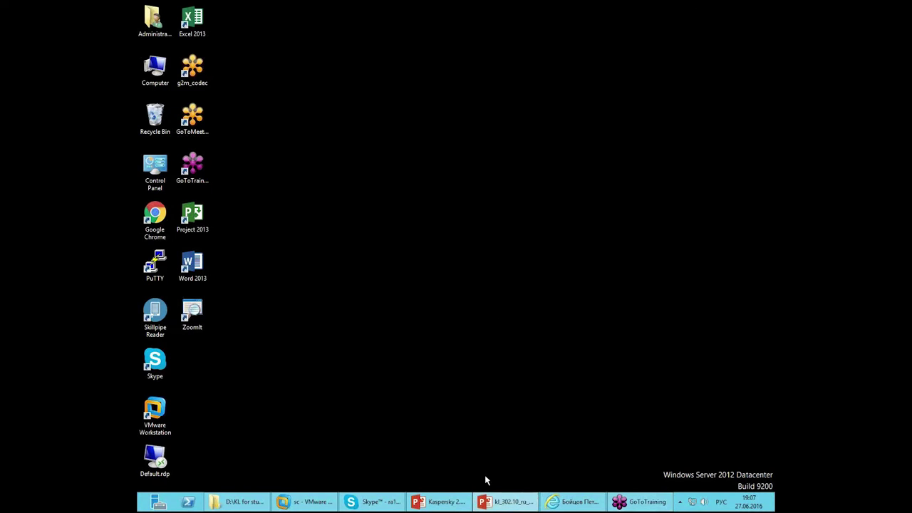
{"action": "left_click", "coordinate": [440, 502]}
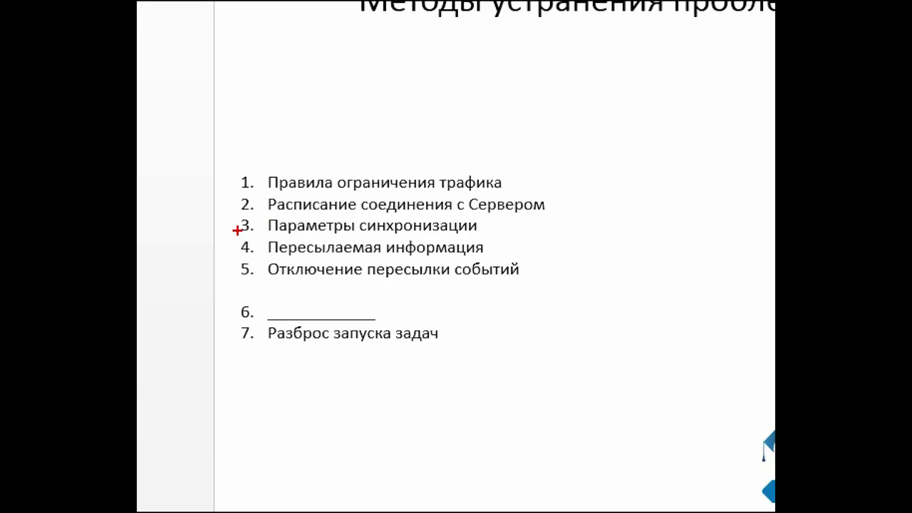
Step: Underline items 3, 4 and 5 of the Методы устранения проблем list in red ink
{"action": "left_click_drag", "start_coordinate": [237, 236], "coordinate": [520, 236]}
{"action": "left_click_drag", "start_coordinate": [234, 258], "coordinate": [513, 258]}
{"action": "left_click_drag", "start_coordinate": [221, 288], "coordinate": [611, 289]}
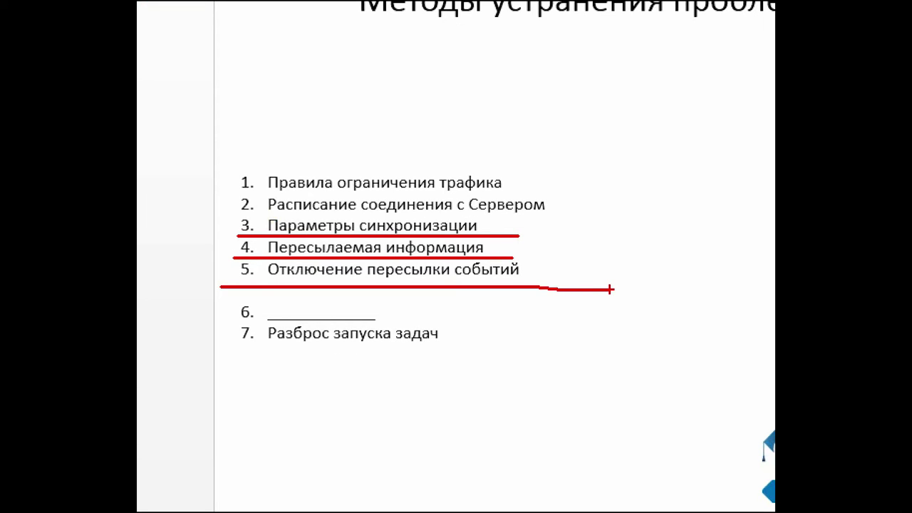
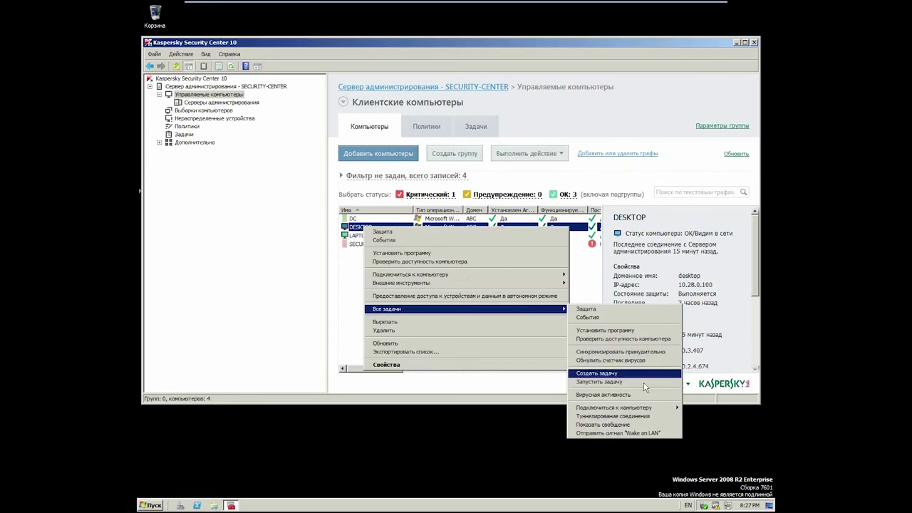
Step: Try to connect to the DESKTOP computer using Совместный доступ к рабочему столу
{"action": "mouse_move", "coordinate": [642, 410]}
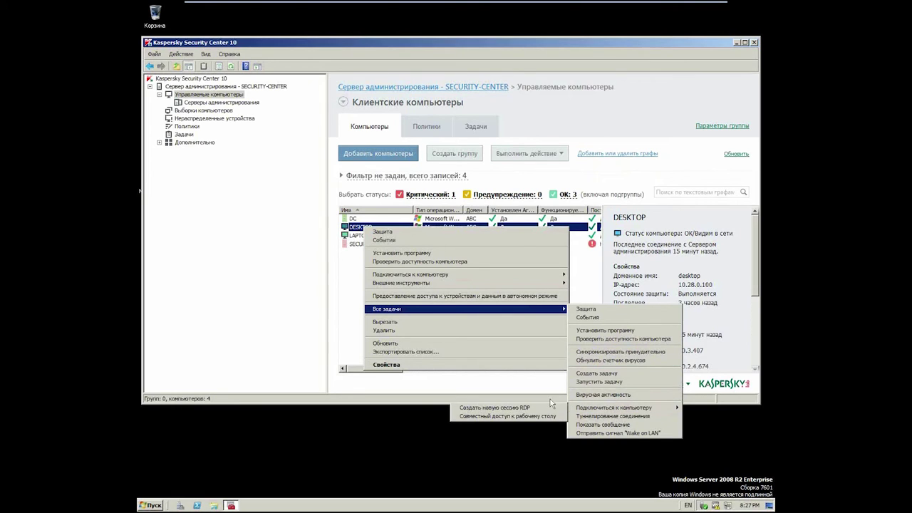
{"action": "mouse_move", "coordinate": [603, 413]}
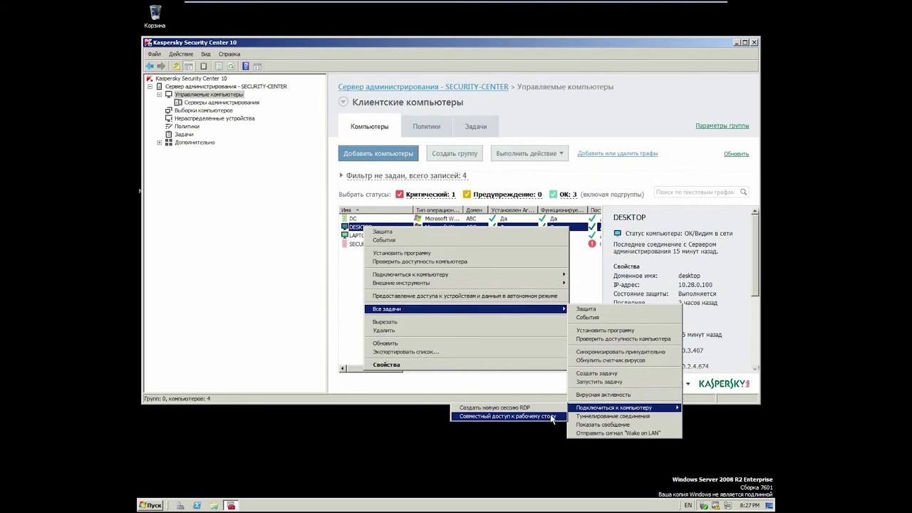
{"action": "left_click", "coordinate": [539, 417]}
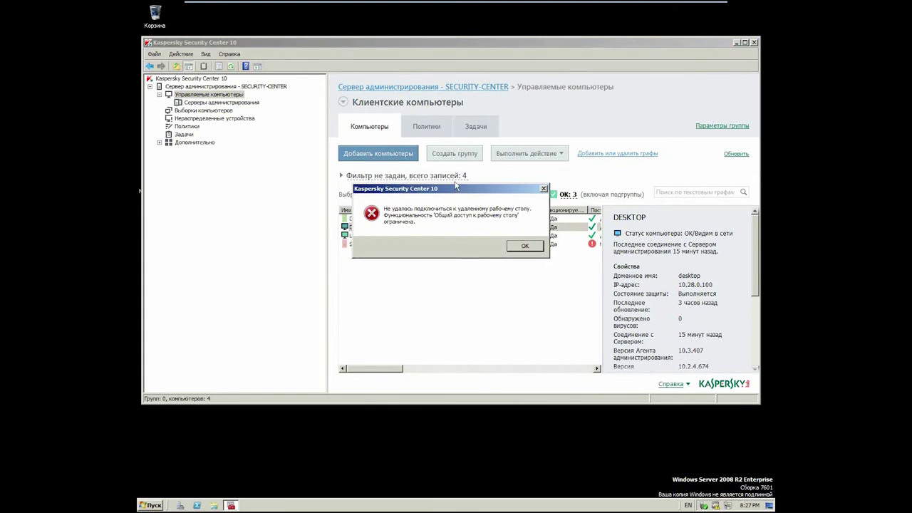
{"action": "left_click_drag", "start_coordinate": [456, 185], "coordinate": [351, 200]}
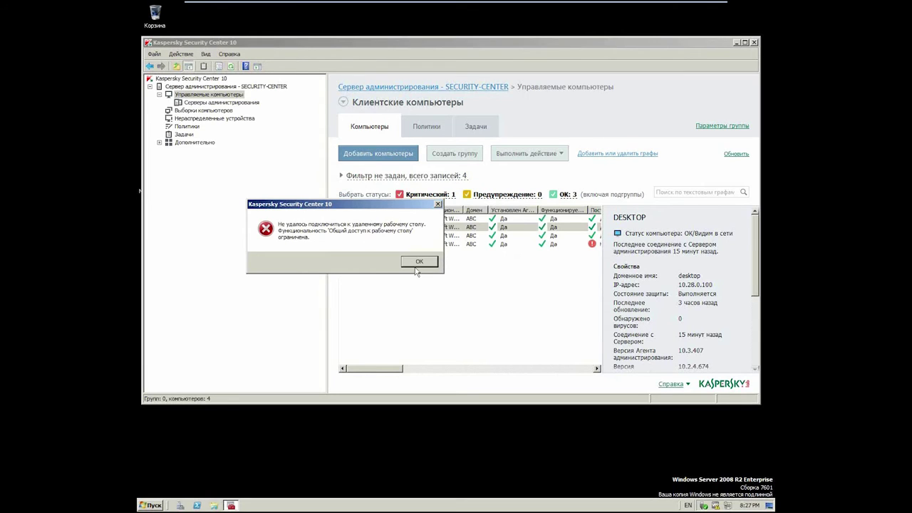
{"action": "left_click_drag", "start_coordinate": [414, 205], "coordinate": [457, 207]}
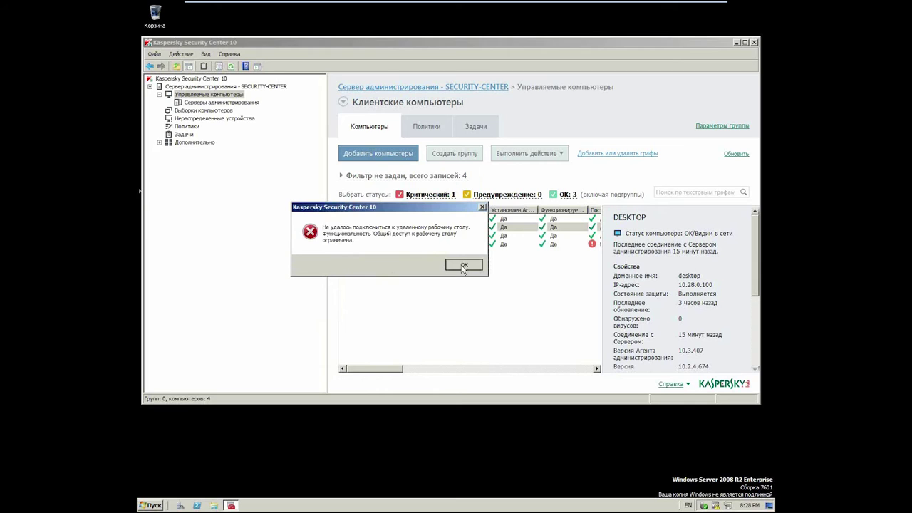
{"action": "left_click", "coordinate": [464, 265]}
Step: View the list of available keys from the Ключи section of the Administration Server properties, and close both dialogs without changes
{"action": "left_click", "coordinate": [201, 87]}
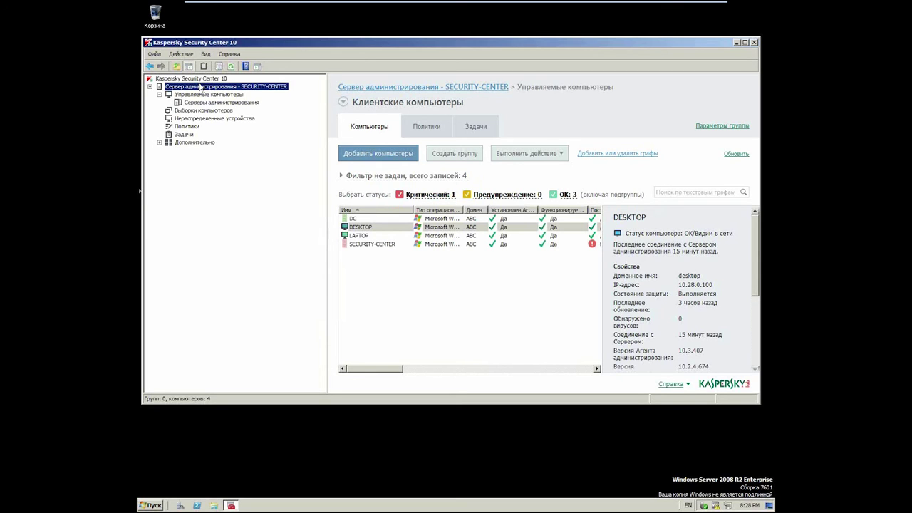
{"action": "right_click", "coordinate": [193, 89]}
{"action": "left_click", "coordinate": [235, 166]}
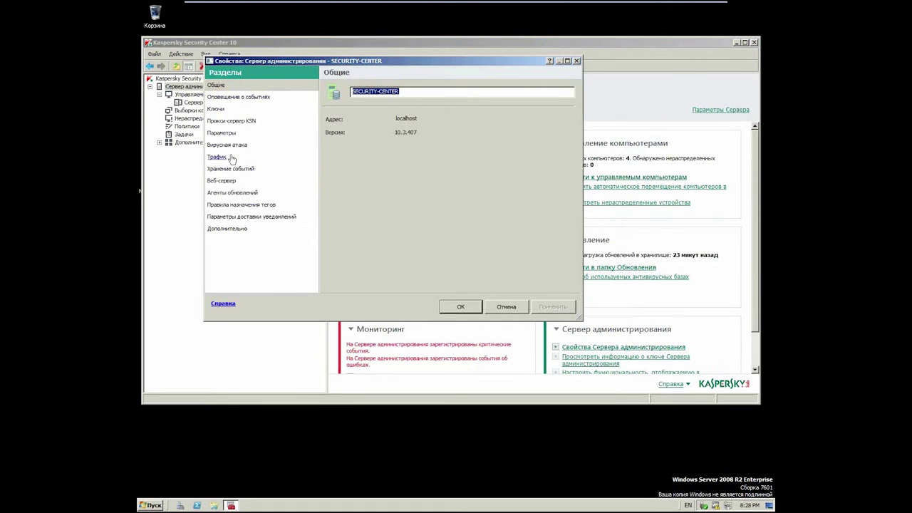
{"action": "left_click", "coordinate": [216, 110]}
{"action": "left_click", "coordinate": [540, 101]}
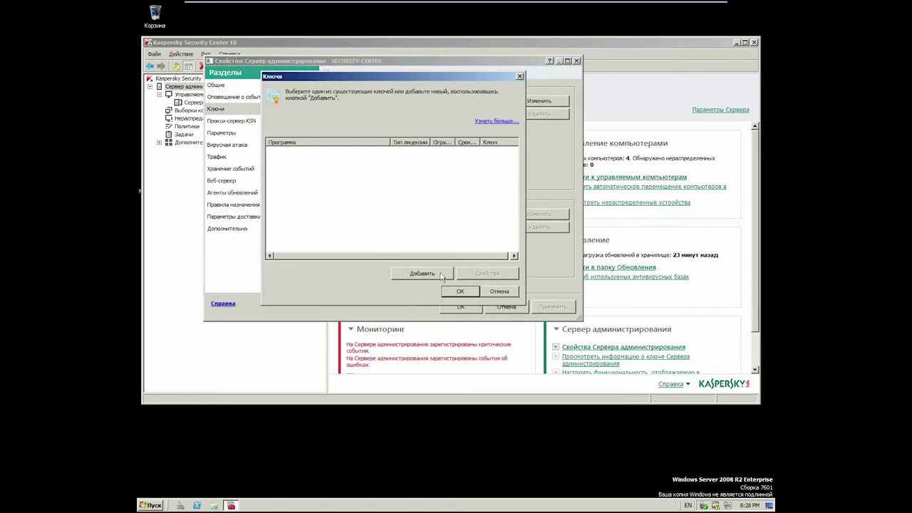
{"action": "left_click", "coordinate": [507, 295]}
{"action": "left_click", "coordinate": [506, 307]}
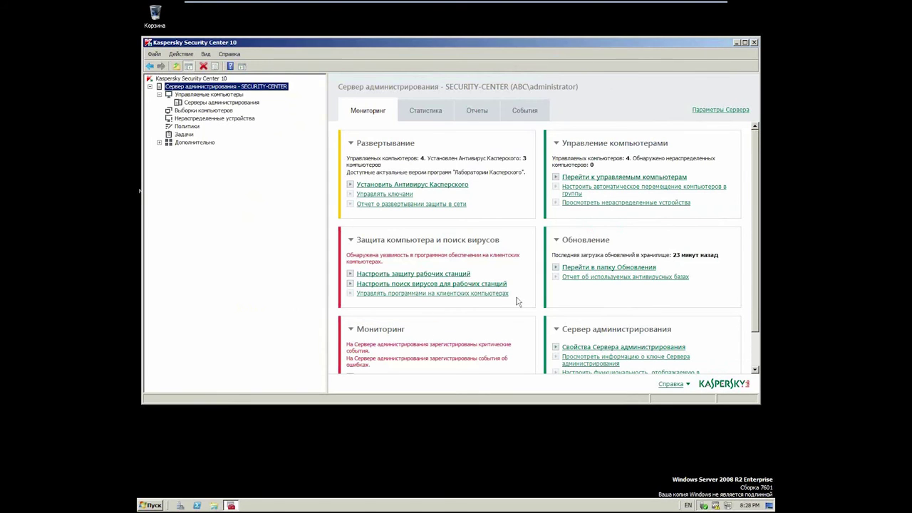
Step: Minimize the virtual machine to show the Агент обновлений slide, and return to the VMware window
{"action": "mouse_move", "coordinate": [400, 6]}
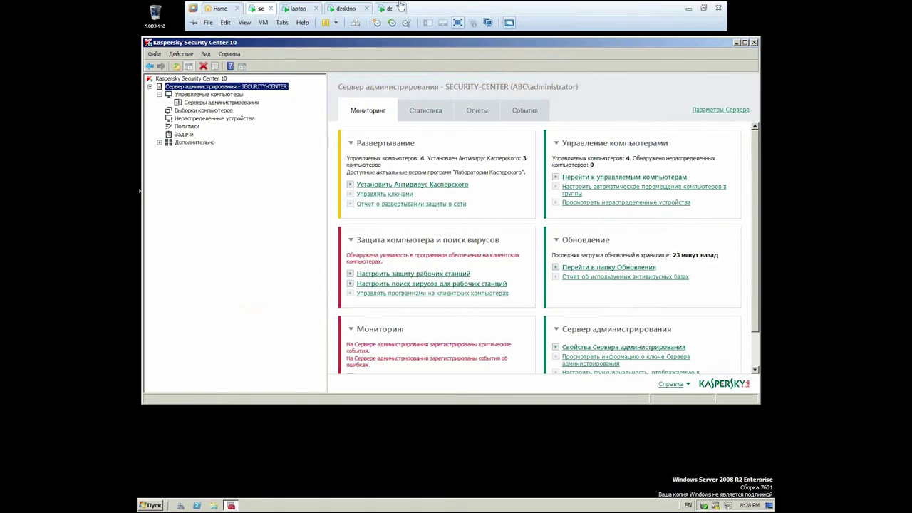
{"action": "left_click", "coordinate": [689, 8]}
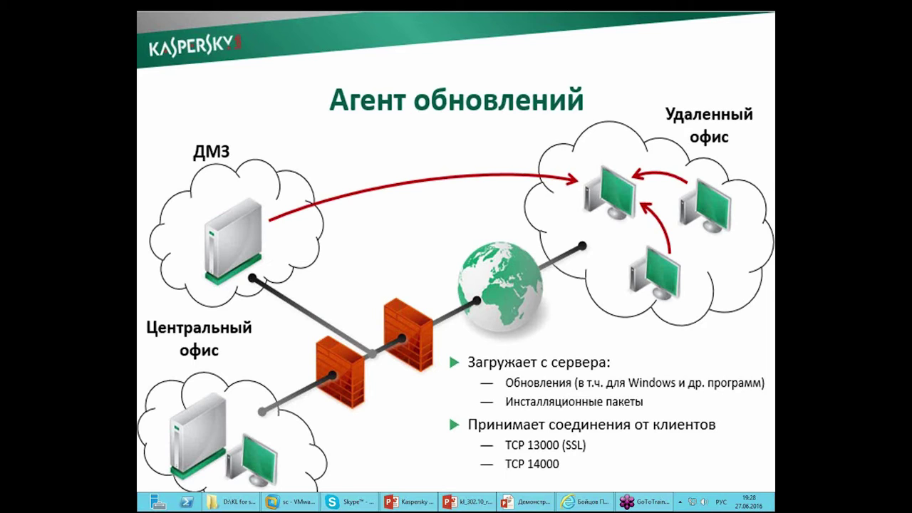
{"action": "key", "text": "super+d"}
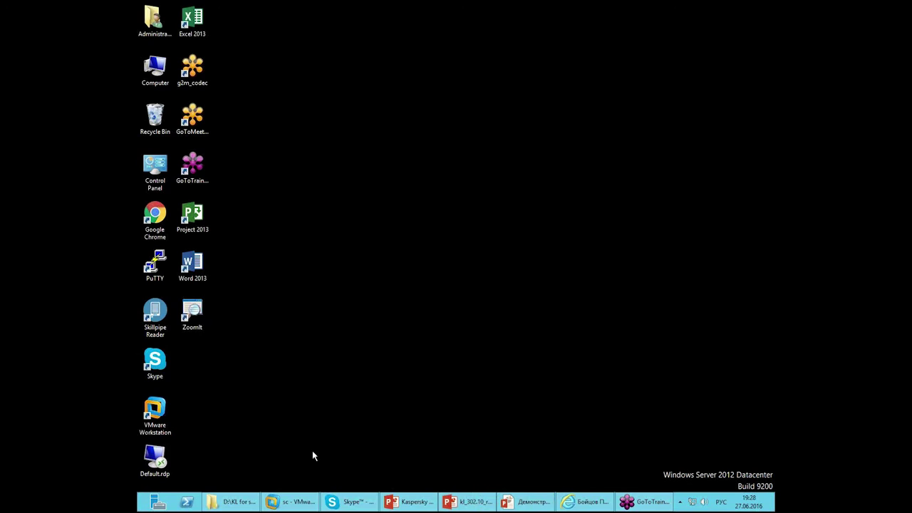
{"action": "left_click", "coordinate": [288, 502]}
Step: Display the client computers of the Управляемые компьютеры group
{"action": "left_click", "coordinate": [207, 95]}
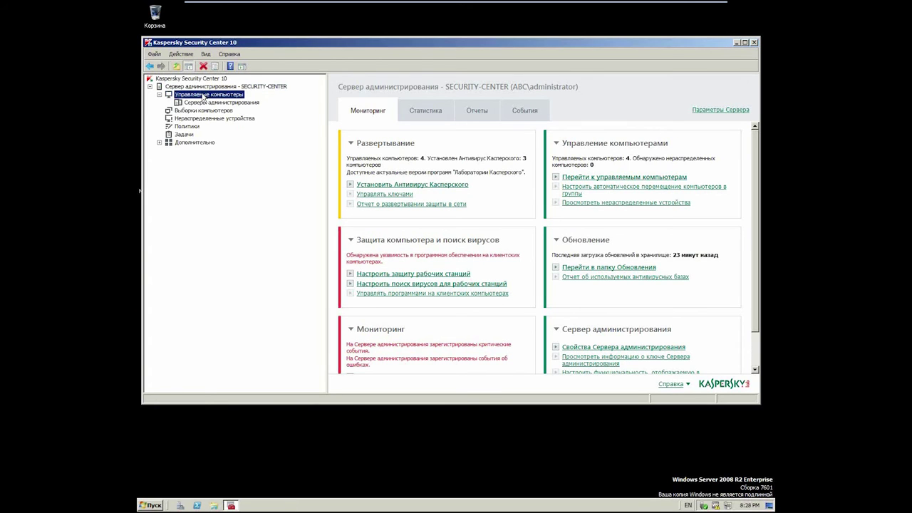
{"action": "left_click", "coordinate": [213, 103]}
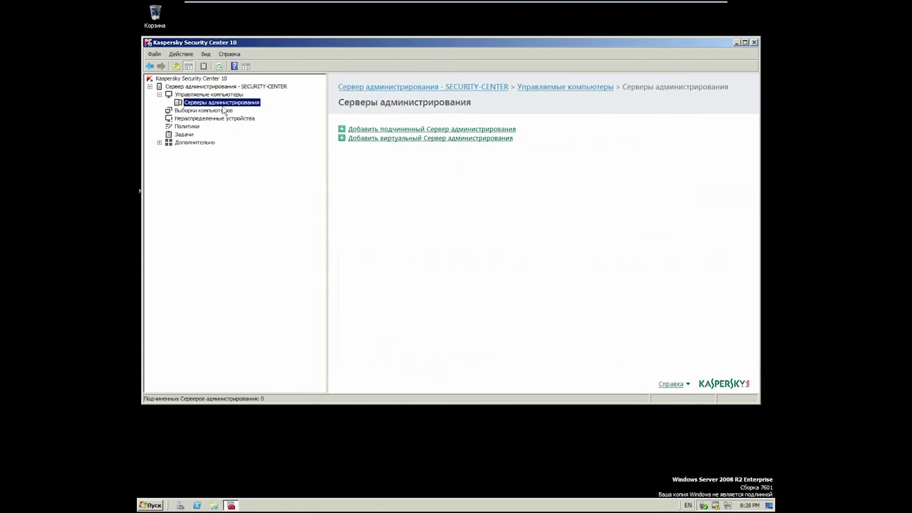
{"action": "key", "text": "Up"}
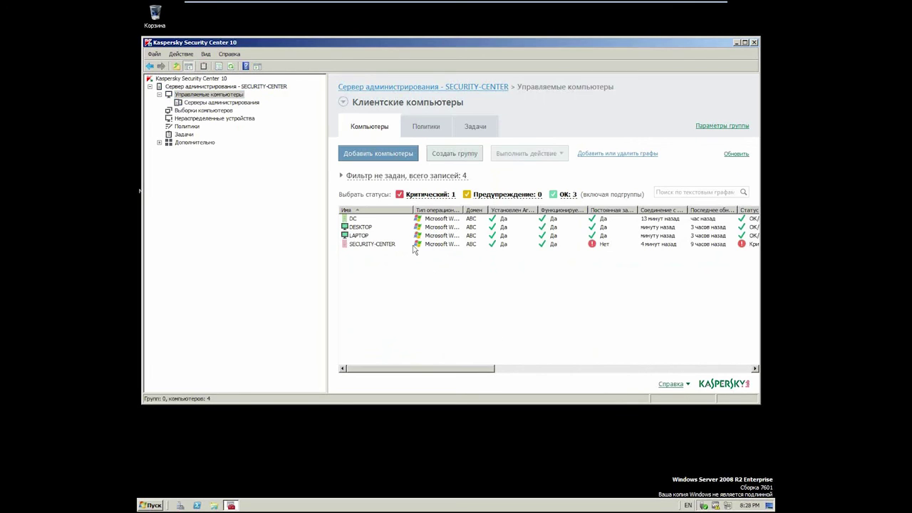
Step: Try to connect to the LAPTOP computer with the external tool Удаленный рабочий стол
{"action": "right_click", "coordinate": [356, 236]}
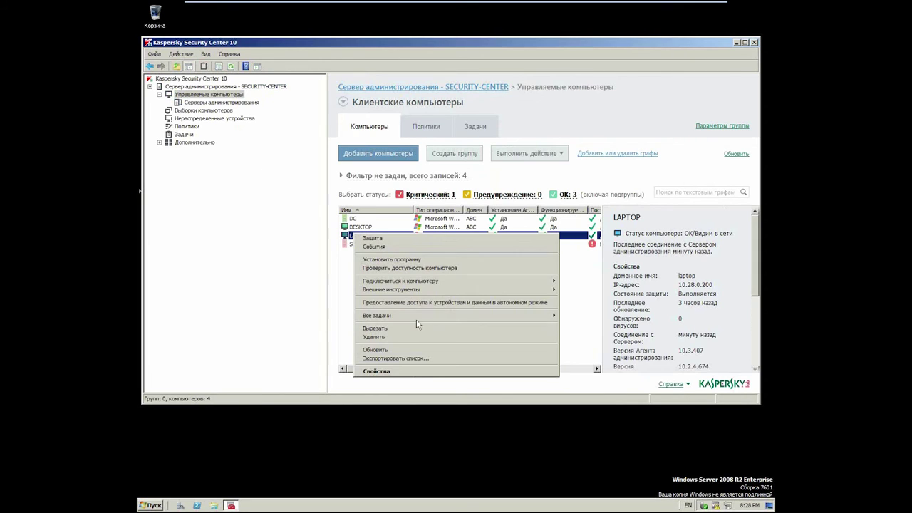
{"action": "mouse_move", "coordinate": [417, 319]}
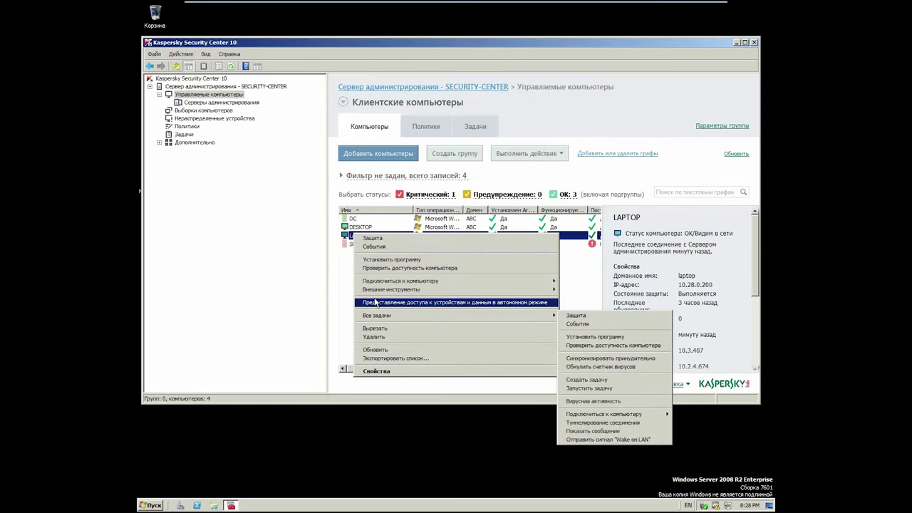
{"action": "mouse_move", "coordinate": [404, 290]}
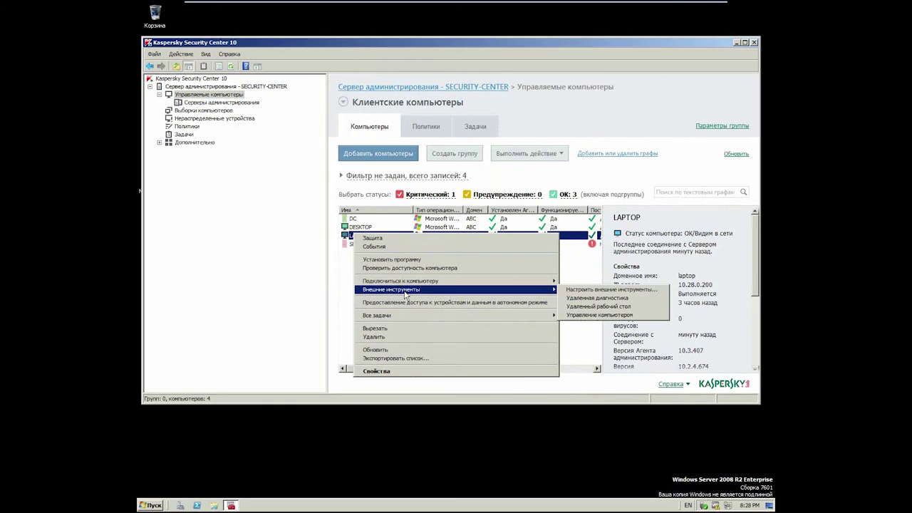
{"action": "left_click", "coordinate": [602, 308]}
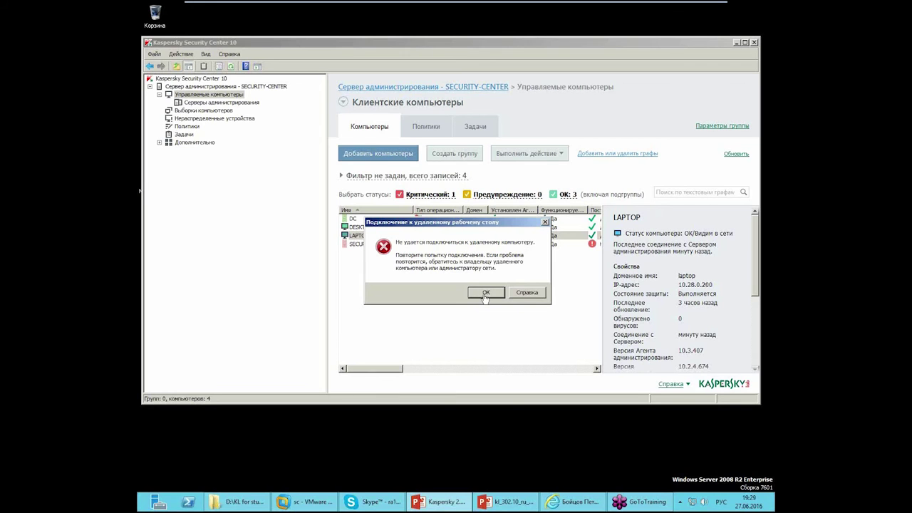
{"action": "left_click", "coordinate": [485, 294]}
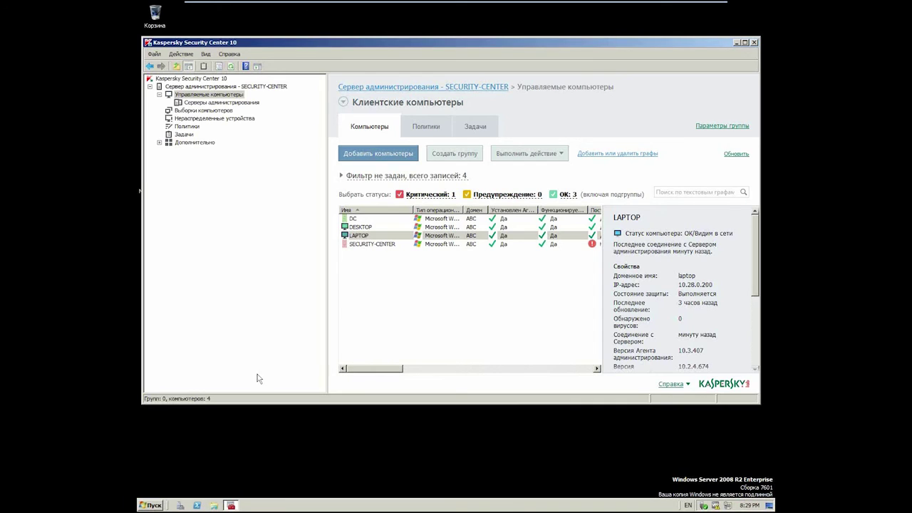
Step: On the laptop virtual machine, allow connections from computers with any version of Remote Desktop in the system's remote access settings
{"action": "left_click", "coordinate": [303, 8]}
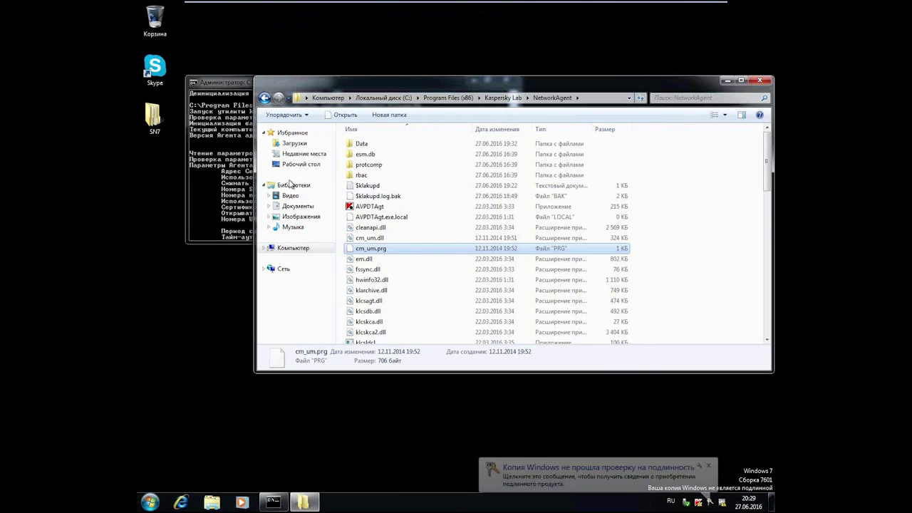
{"action": "key", "text": "super"}
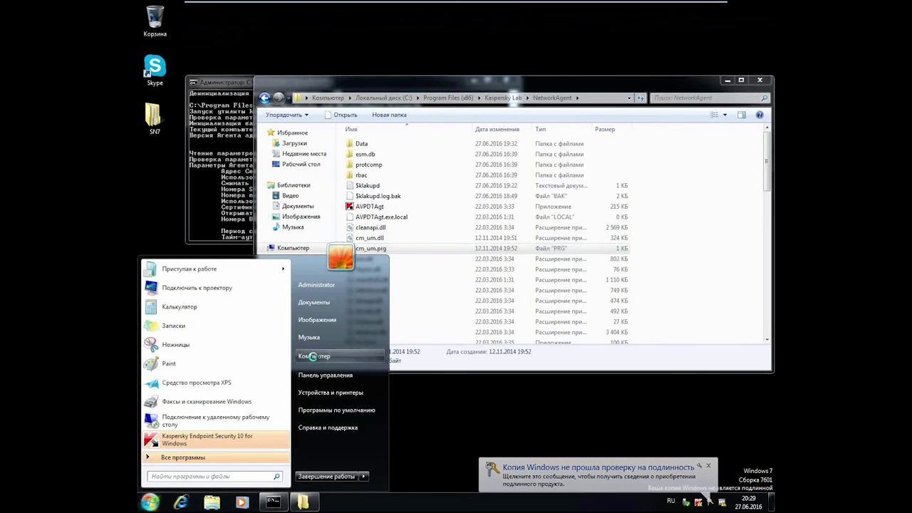
{"action": "right_click", "coordinate": [314, 357]}
{"action": "left_click", "coordinate": [347, 472]}
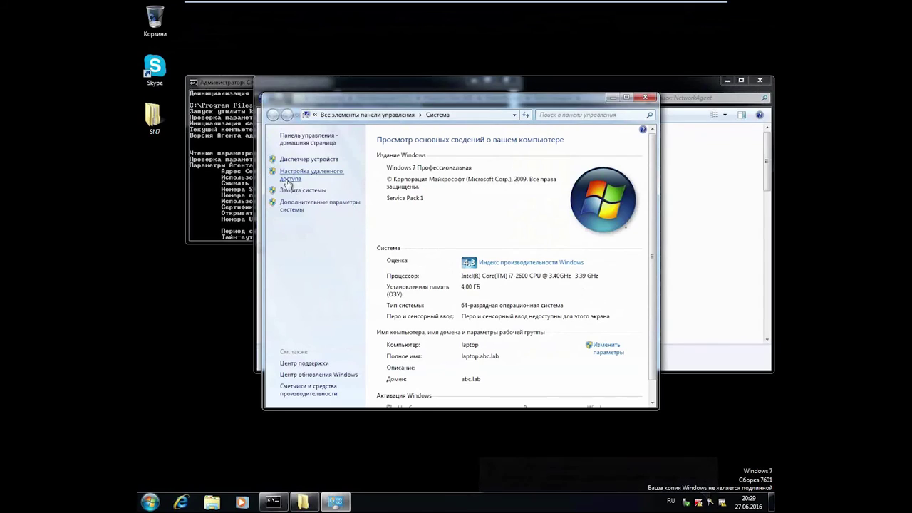
{"action": "left_click", "coordinate": [288, 179]}
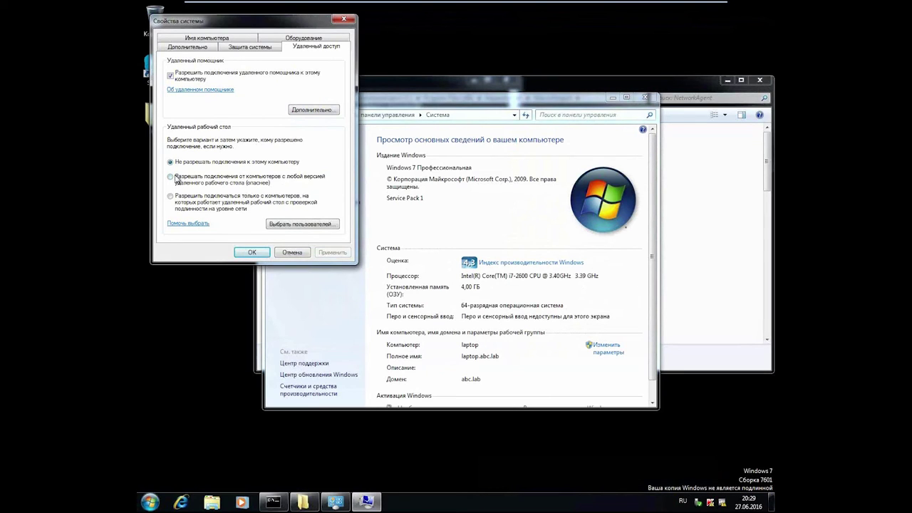
{"action": "left_click", "coordinate": [175, 176]}
{"action": "left_click", "coordinate": [251, 252]}
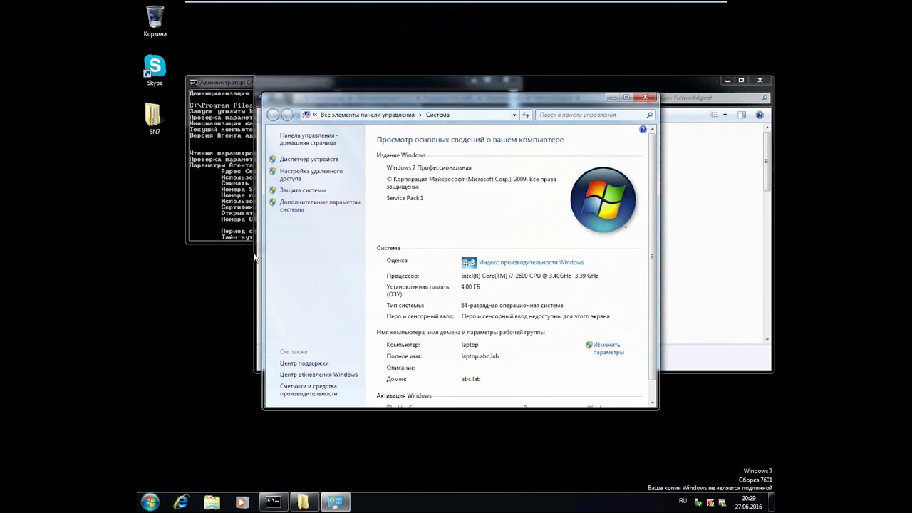
Step: On the sc virtual machine, connect to LAPTOP with Удаленный рабочий стол, entering the administrator account password and accepting the untrusted certificate
{"action": "mouse_move", "coordinate": [419, 2]}
{"action": "left_click", "coordinate": [267, 9]}
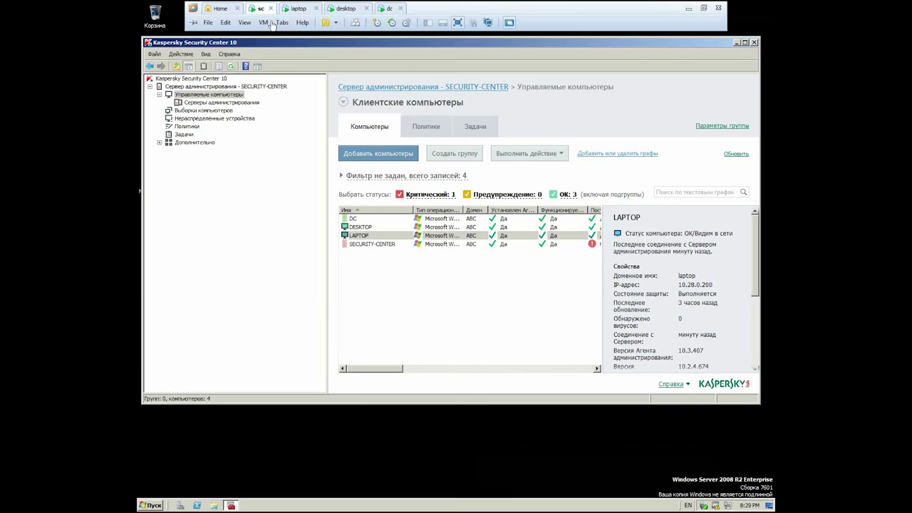
{"action": "right_click", "coordinate": [366, 236]}
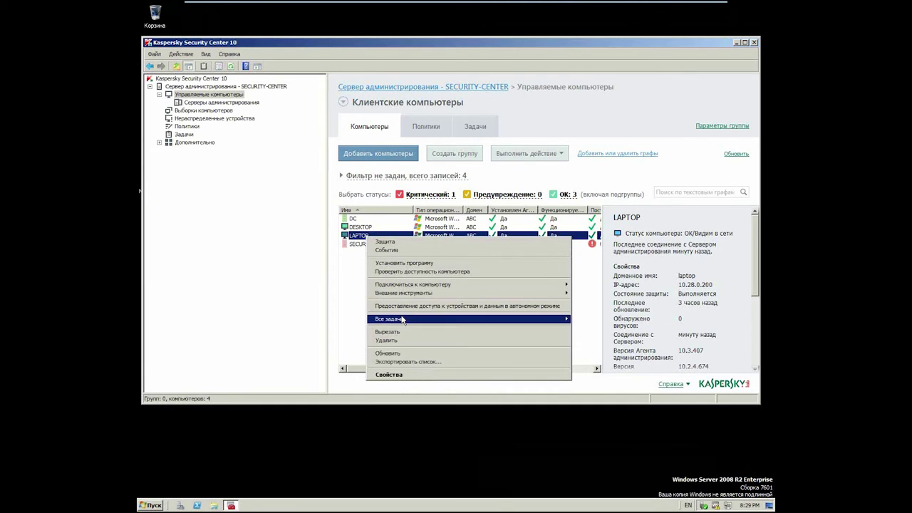
{"action": "mouse_move", "coordinate": [403, 321]}
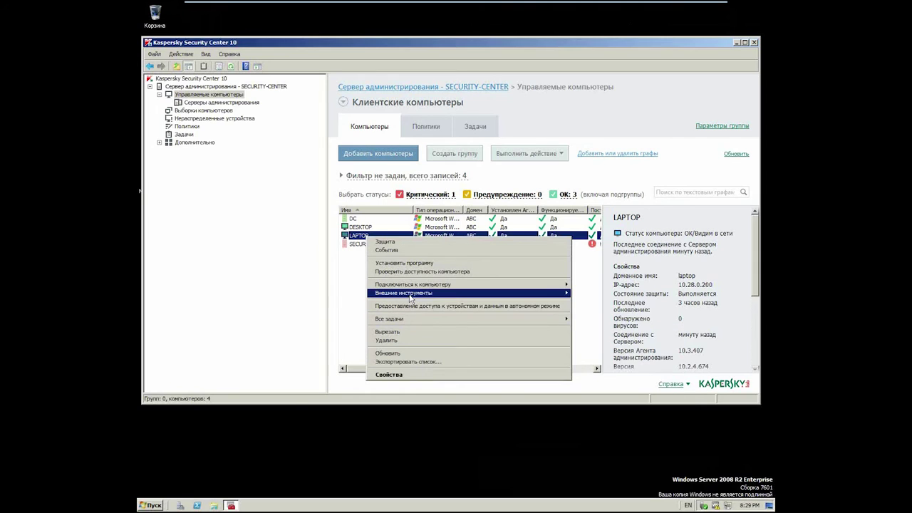
{"action": "mouse_move", "coordinate": [453, 294]}
{"action": "left_click", "coordinate": [606, 310]}
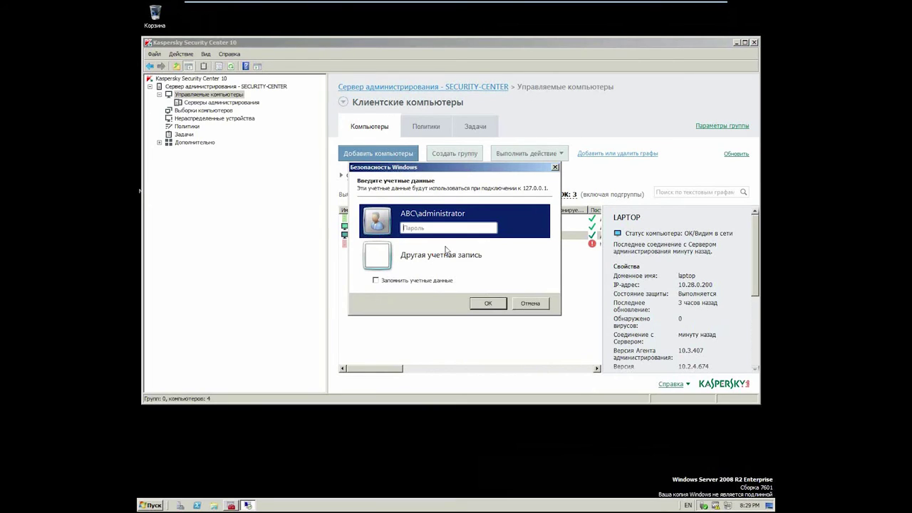
{"action": "type", "text": "********"}
{"action": "key", "text": "Return"}
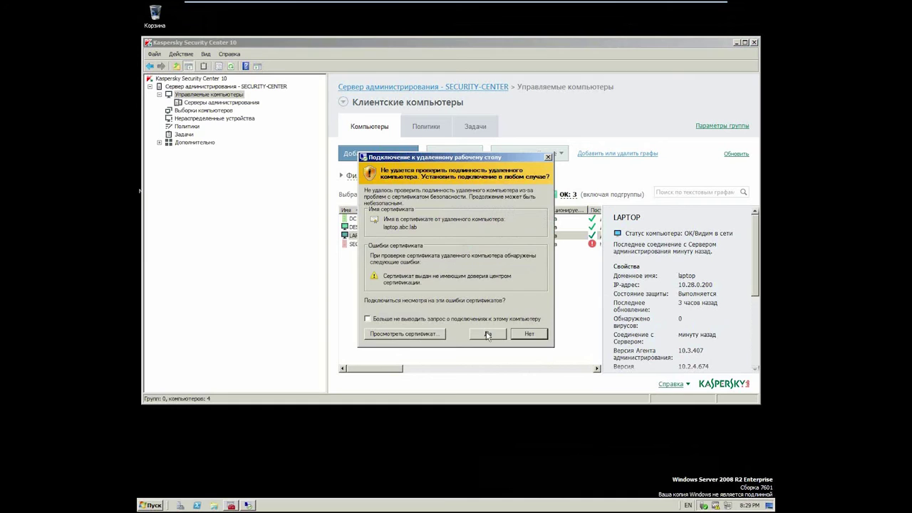
{"action": "left_click", "coordinate": [488, 334]}
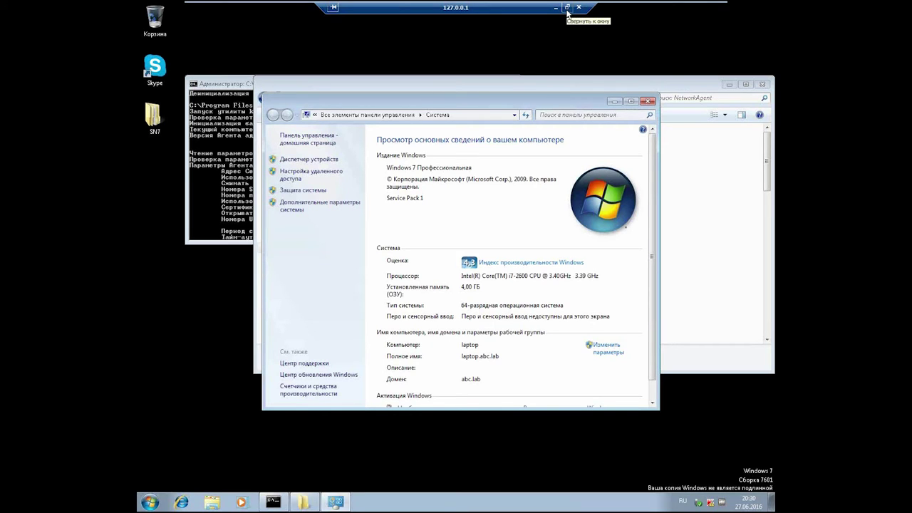
Step: Restore the remote desktop session to a window, move it over the console, and disconnect the session
{"action": "left_click", "coordinate": [568, 7]}
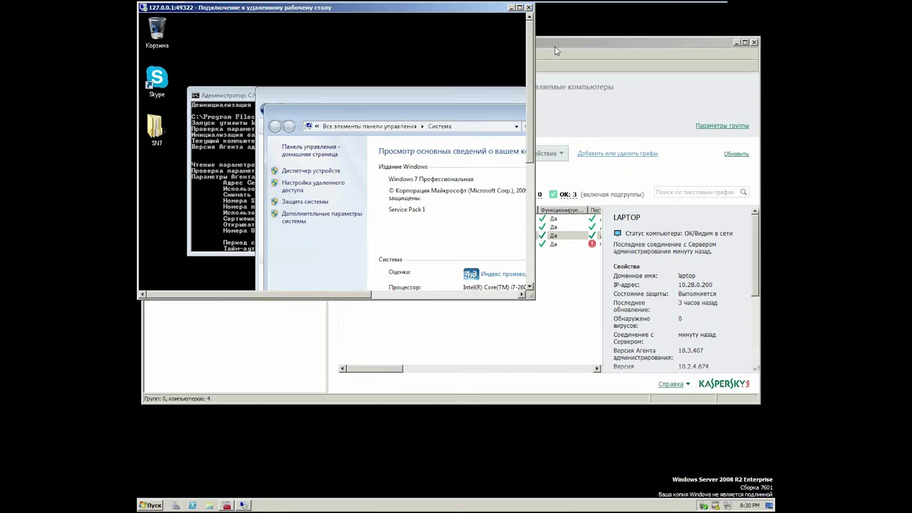
{"action": "left_click_drag", "start_coordinate": [407, 10], "coordinate": [512, 98]}
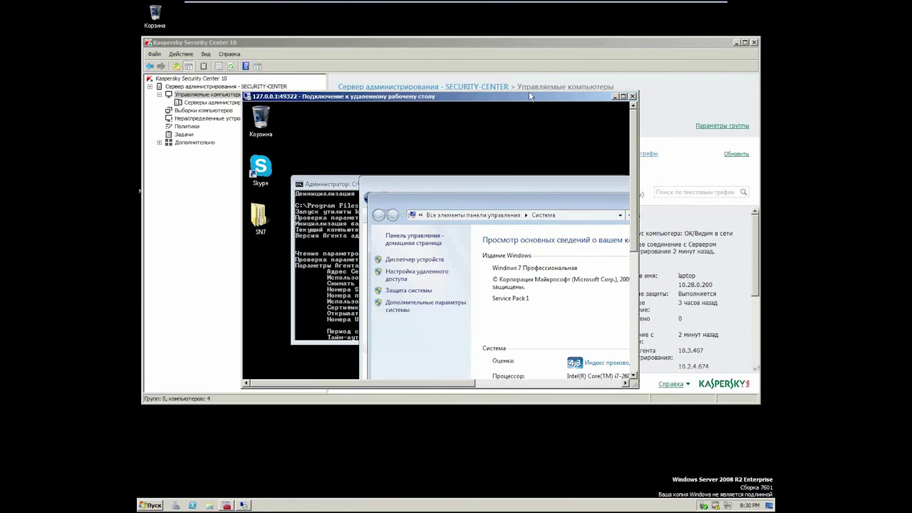
{"action": "left_click", "coordinate": [633, 97]}
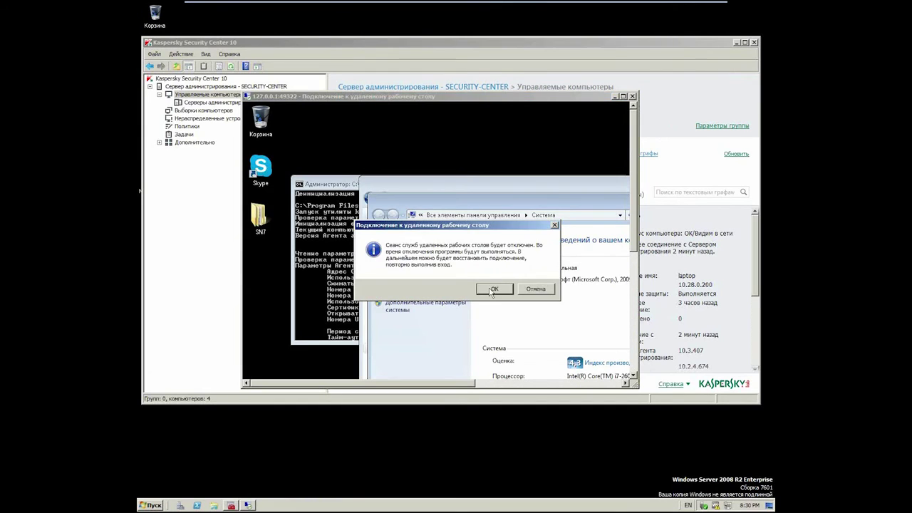
{"action": "left_click", "coordinate": [491, 289]}
Step: Start a connection to LAPTOP with the external tool Удаленный рабочий стол and submit the administrator account password
{"action": "right_click", "coordinate": [394, 236]}
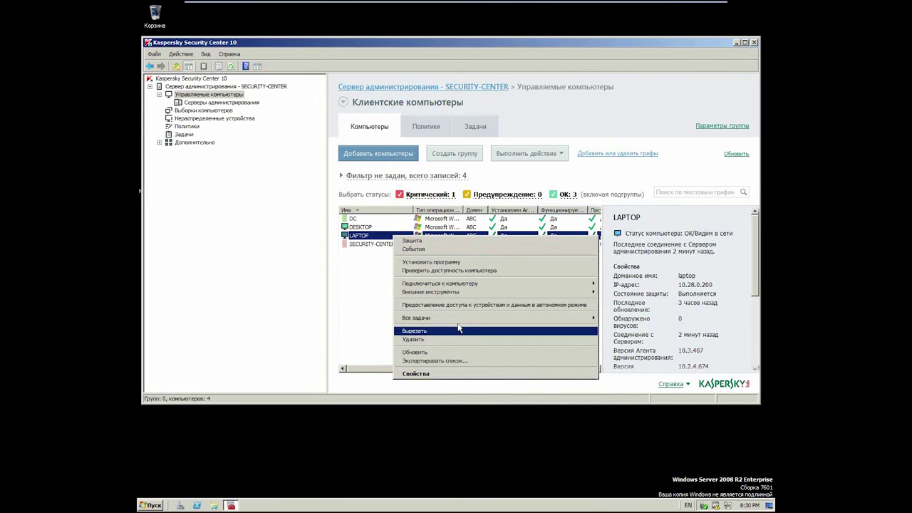
{"action": "mouse_move", "coordinate": [457, 322]}
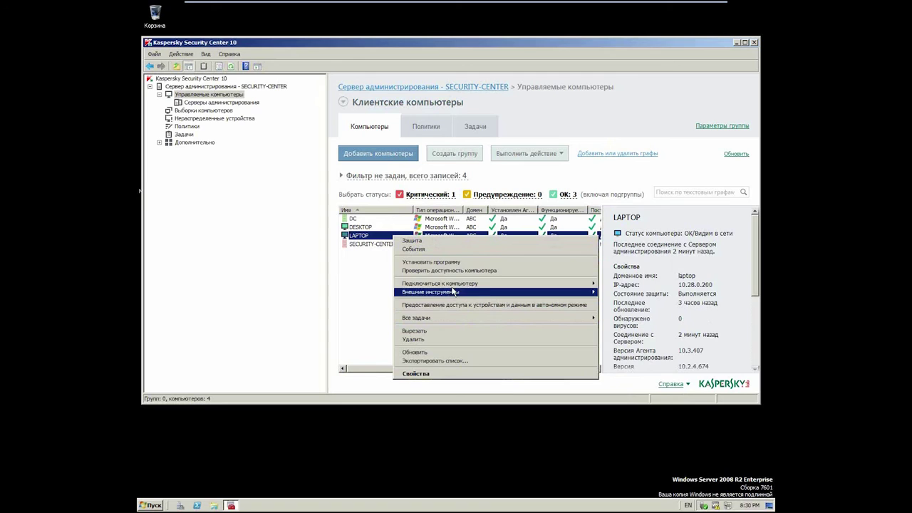
{"action": "mouse_move", "coordinate": [454, 286]}
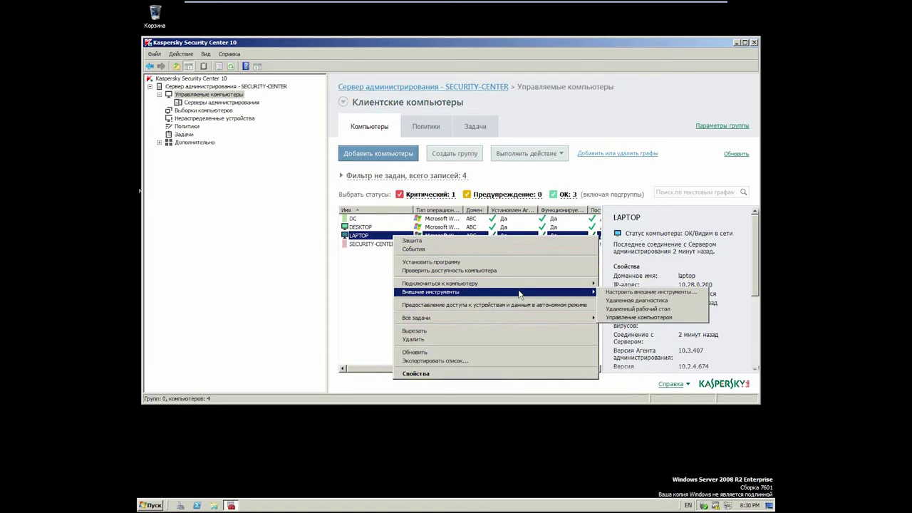
{"action": "left_click", "coordinate": [632, 311]}
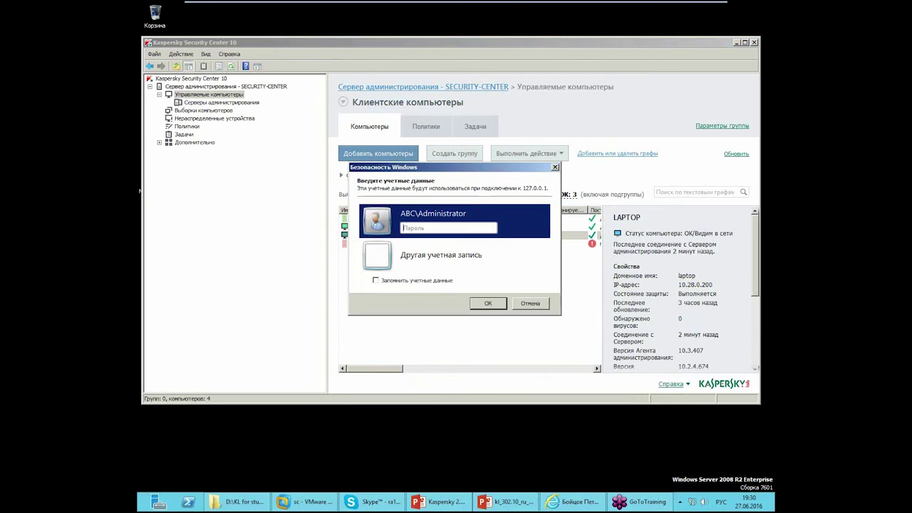
{"action": "left_click", "coordinate": [489, 304]}
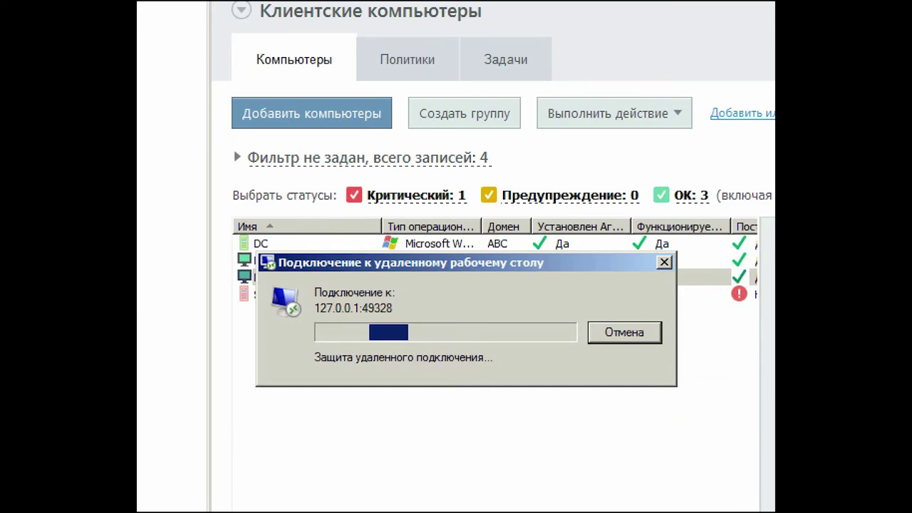
Step: Mark the local connection address in the enlarged Remote Desktop progress window, and cancel the connection attempt
{"action": "left_click_drag", "start_coordinate": [329, 279], "coordinate": [286, 314]}
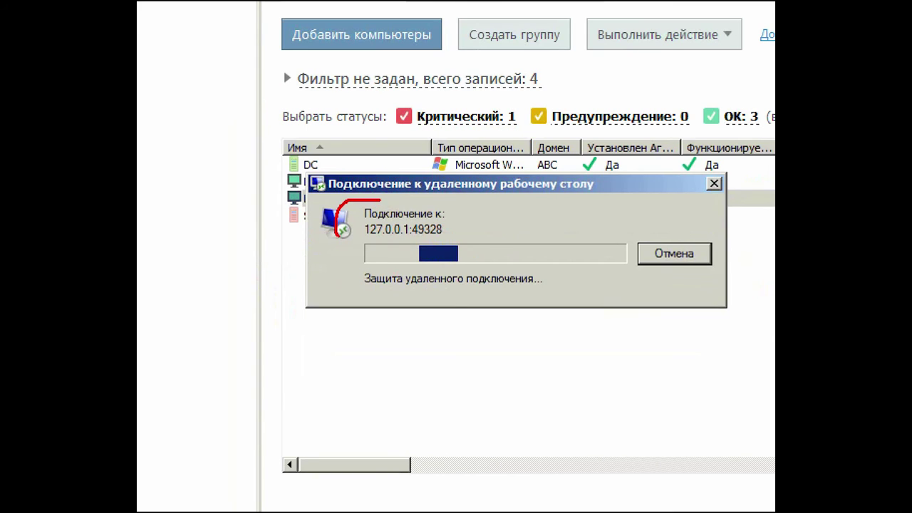
{"action": "mouse_move", "coordinate": [338, 237]}
{"action": "left_mouse_down"}
{"action": "mouse_move", "coordinate": [431, 252]}
{"action": "mouse_move", "coordinate": [399, 194]}
{"action": "mouse_move", "coordinate": [356, 206]}
{"action": "left_mouse_up"}
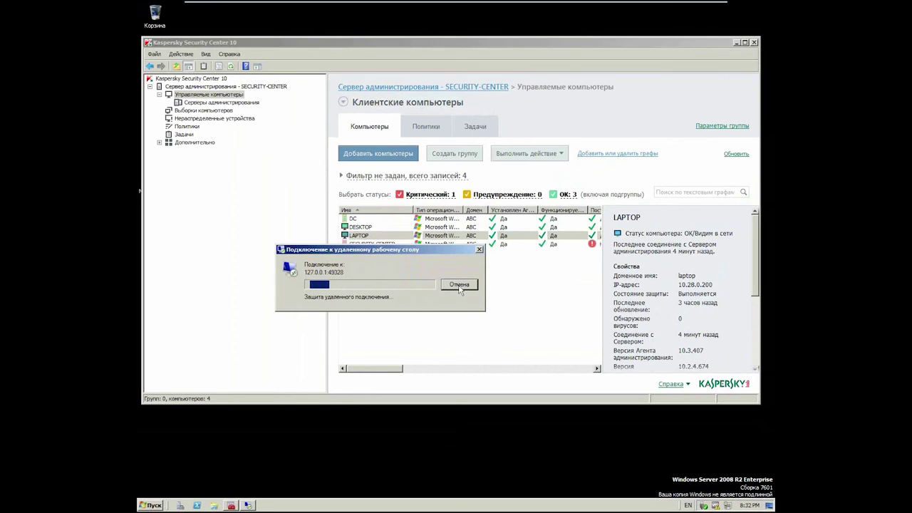
{"action": "left_click", "coordinate": [459, 284]}
Step: Create a connection tunnel to port 3389 on the LAPTOP computer and copy the tunnel's network address
{"action": "left_click", "coordinate": [385, 229]}
{"action": "left_click", "coordinate": [385, 235]}
{"action": "right_click", "coordinate": [376, 235]}
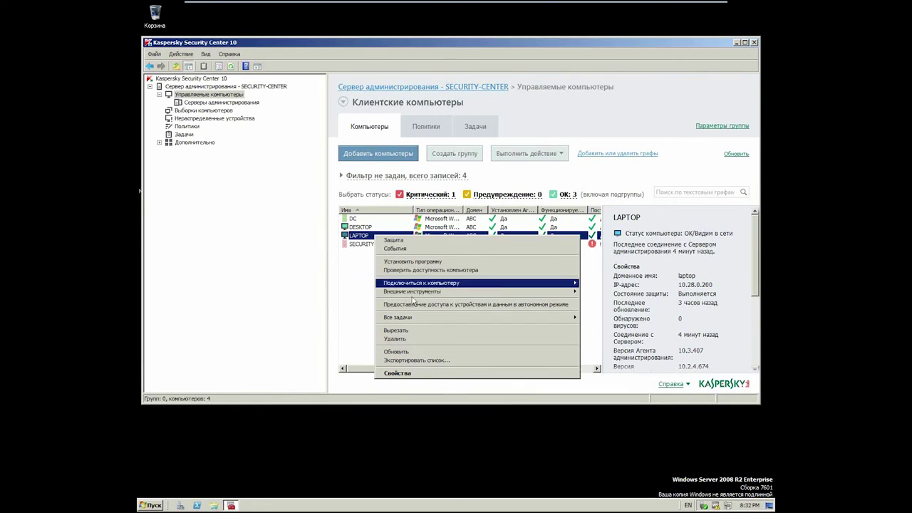
{"action": "mouse_move", "coordinate": [414, 297]}
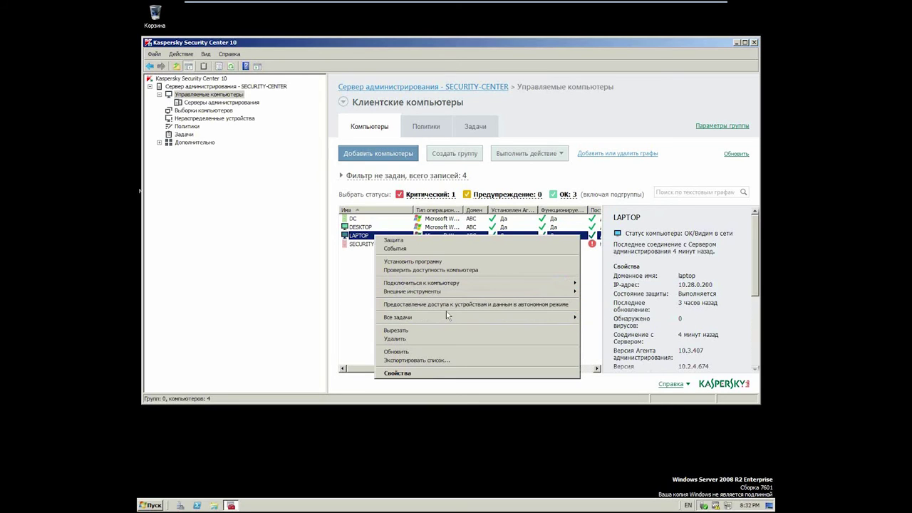
{"action": "mouse_move", "coordinate": [448, 318]}
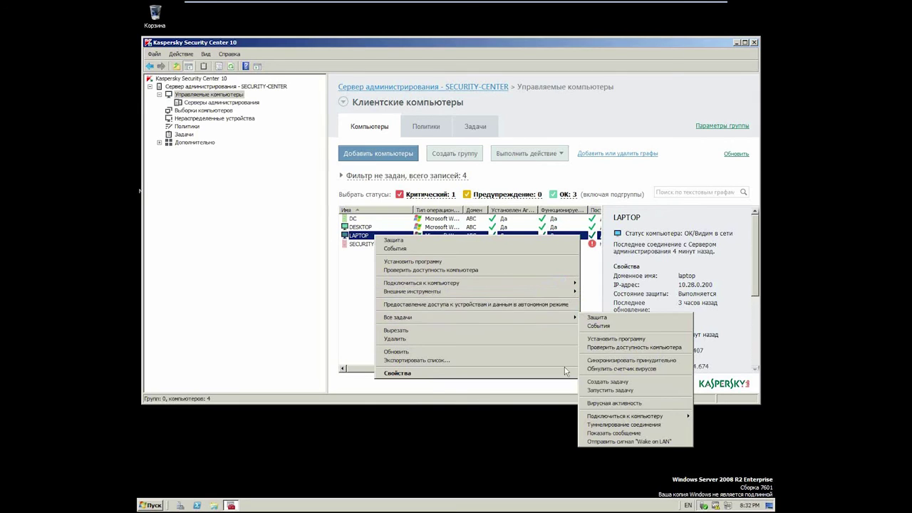
{"action": "left_click", "coordinate": [614, 425]}
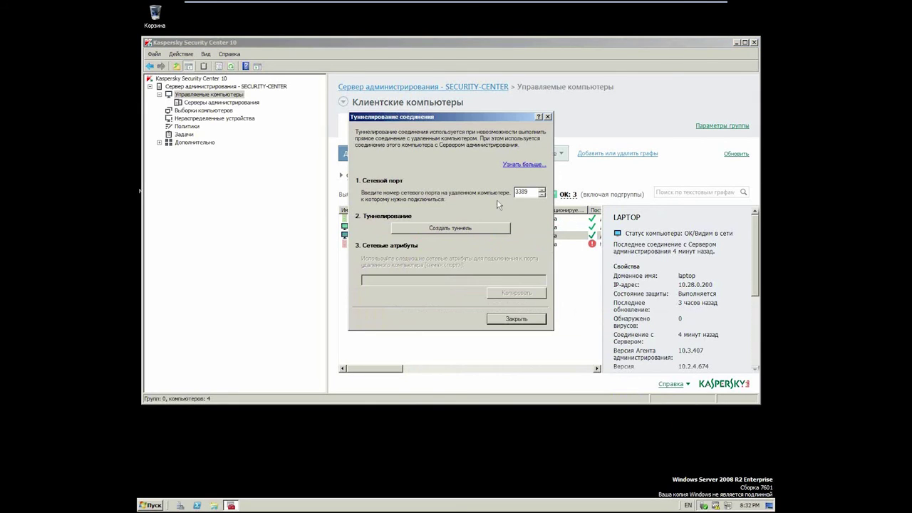
{"action": "left_click", "coordinate": [472, 229]}
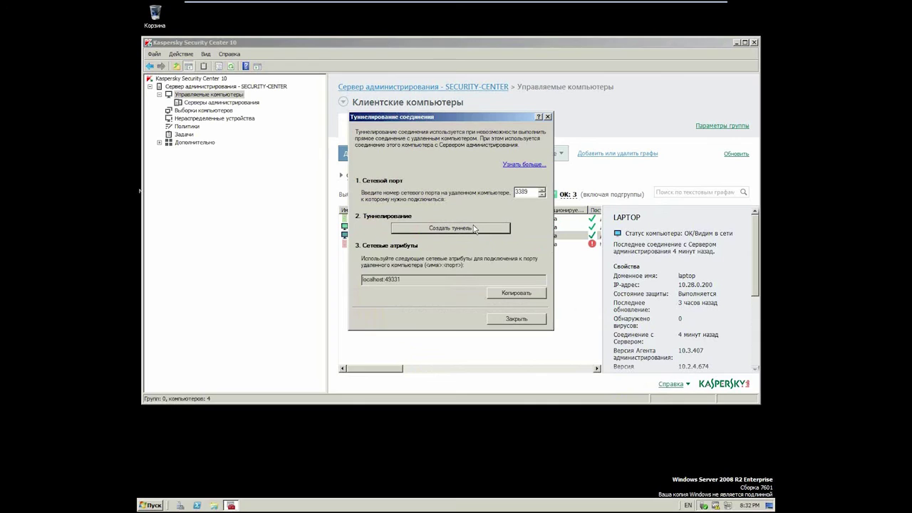
{"action": "left_click", "coordinate": [502, 292]}
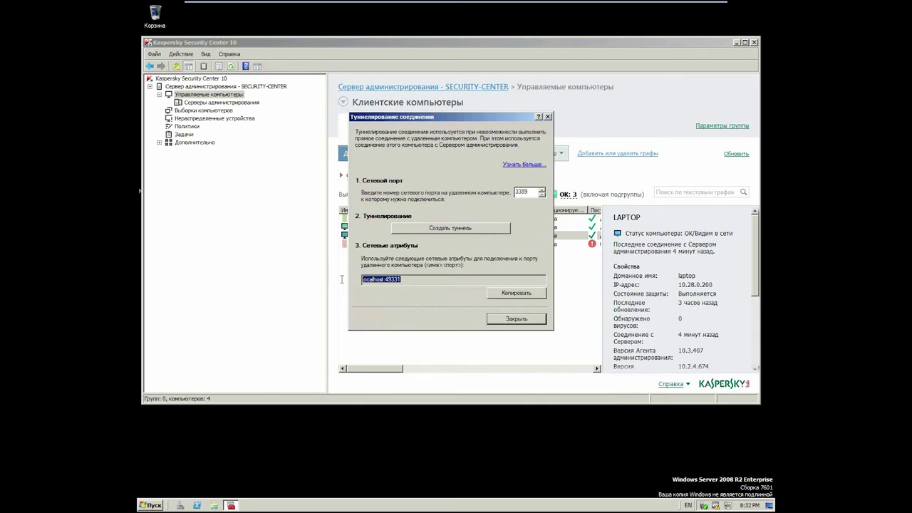
Step: Highlight the tunnel's local address and the remote port number for review, and close the tunnelling window
{"action": "left_click", "coordinate": [410, 285]}
{"action": "left_click_drag", "start_coordinate": [410, 285], "coordinate": [392, 282]}
{"action": "left_click_drag", "start_coordinate": [409, 122], "coordinate": [280, 85]}
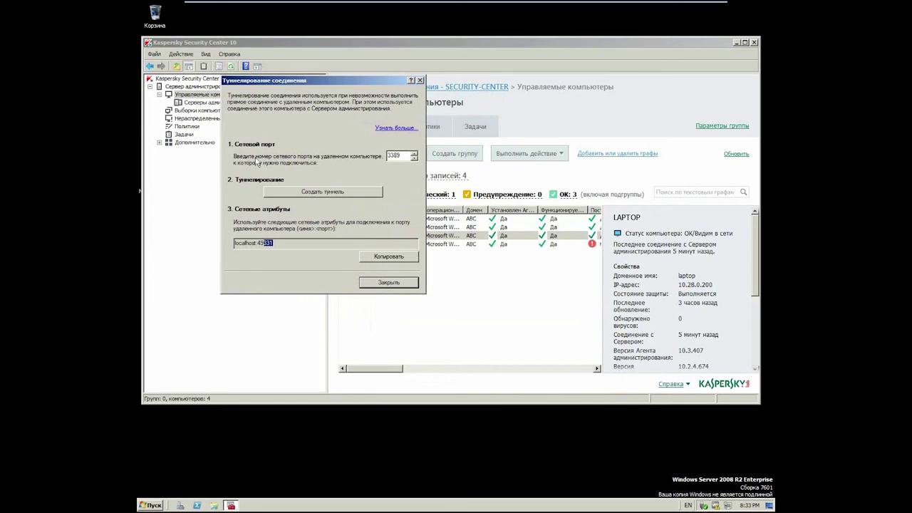
{"action": "left_click", "coordinate": [288, 241]}
{"action": "left_click_drag", "start_coordinate": [285, 244], "coordinate": [196, 249]}
{"action": "left_click", "coordinate": [335, 249]}
{"action": "left_click_drag", "start_coordinate": [403, 155], "coordinate": [261, 170]}
{"action": "left_click", "coordinate": [383, 283]}
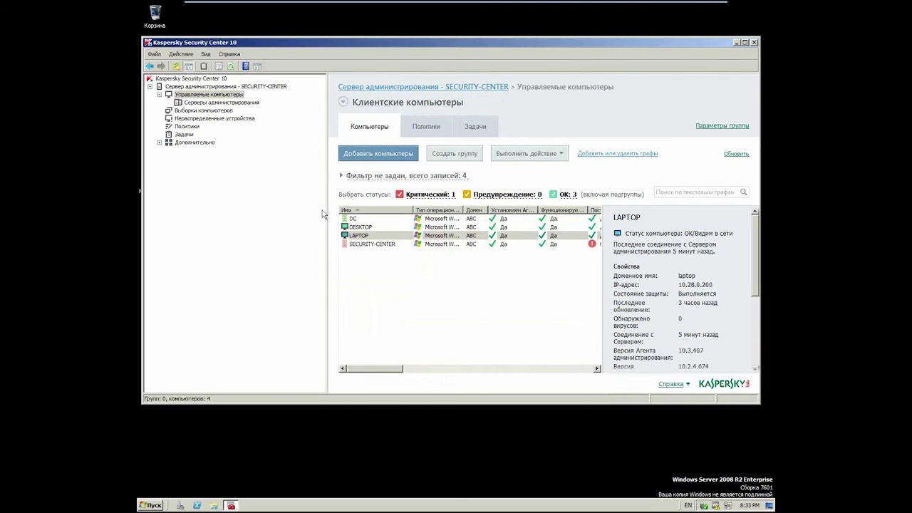
Step: Deselect the LAPTOP computer and minimize the virtual machine window to reach the host desktop
{"action": "mouse_move", "coordinate": [494, 5]}
{"action": "left_click", "coordinate": [476, 356]}
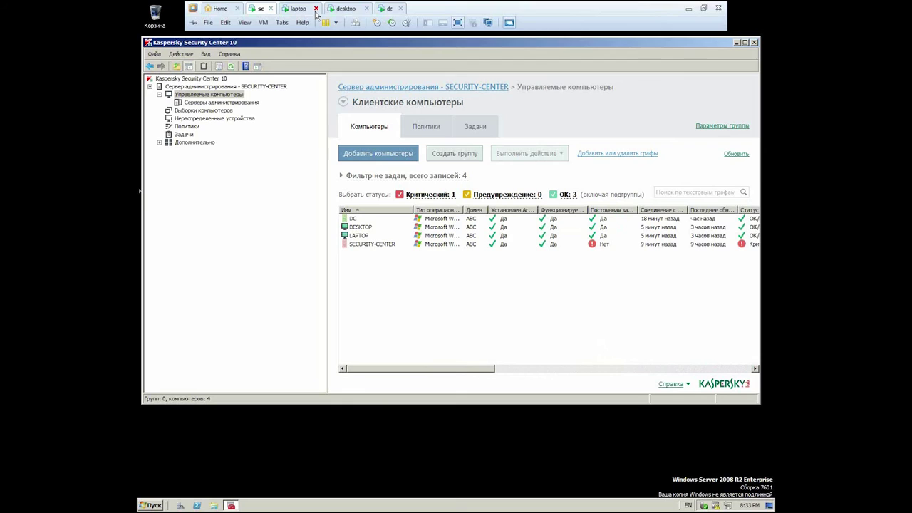
{"action": "left_click", "coordinate": [688, 8]}
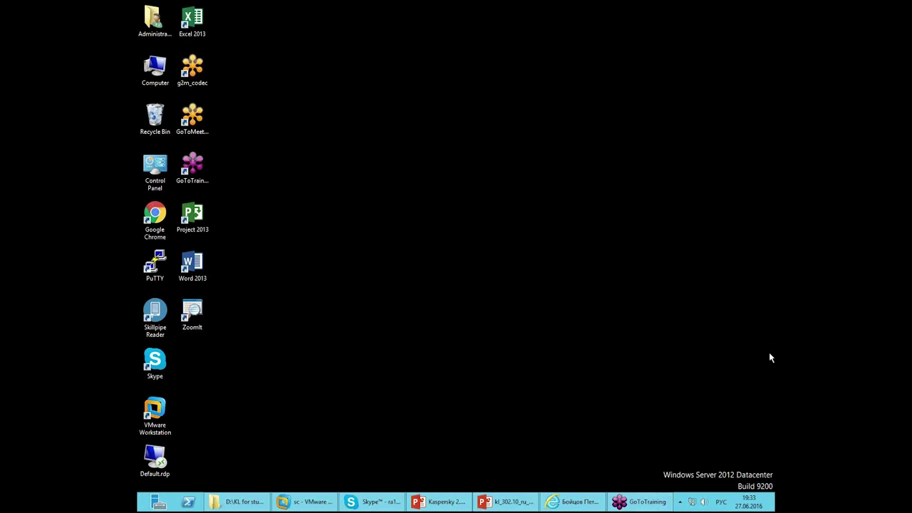
Step: On a blank white drawing screen, draw a tall rectangle labelled SC and start labelling a small box beside it
{"action": "key", "text": "ctrl+2"}
{"action": "key", "text": "w"}
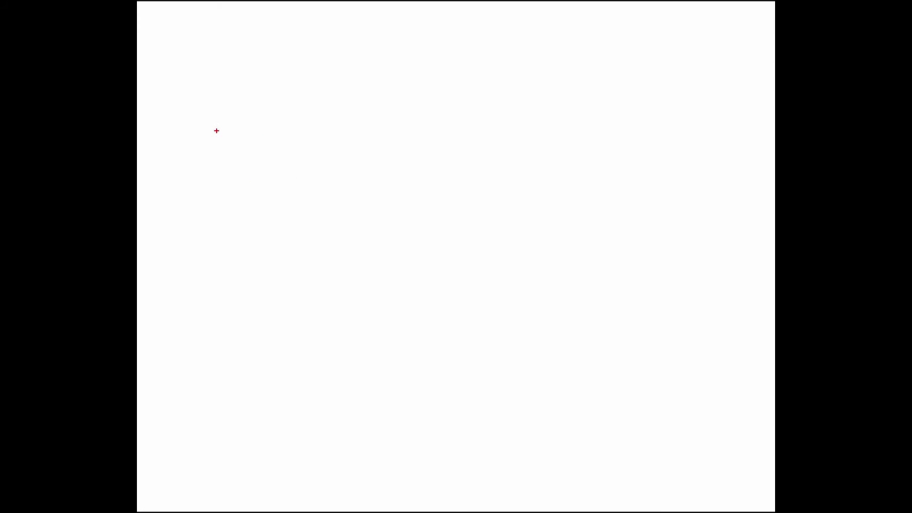
{"action": "left_click_drag", "start_coordinate": [203, 117], "coordinate": [275, 242]}
{"action": "left_click_drag", "start_coordinate": [230, 42], "coordinate": [198, 82]}
{"action": "left_click_drag", "start_coordinate": [250, 41], "coordinate": [266, 81]}
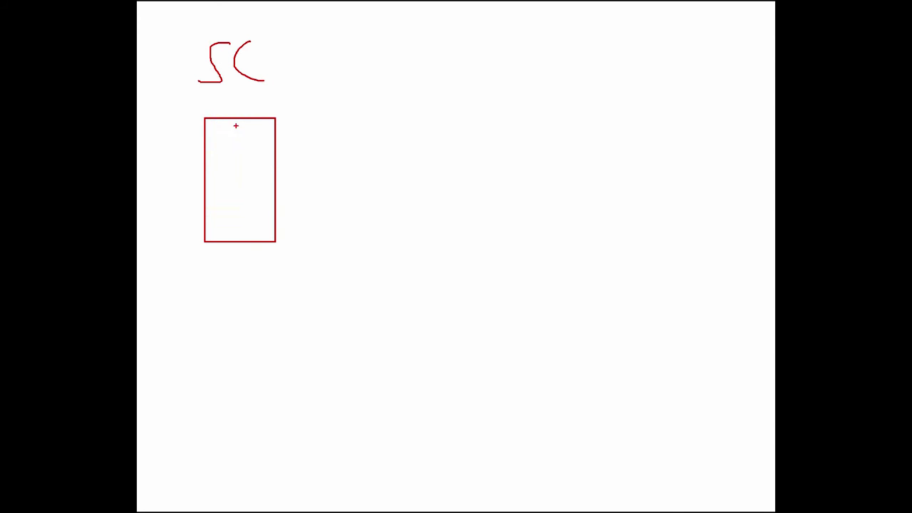
{"action": "left_click_drag", "start_coordinate": [293, 142], "coordinate": [320, 175]}
{"action": "left_click_drag", "start_coordinate": [301, 125], "coordinate": [311, 133]}
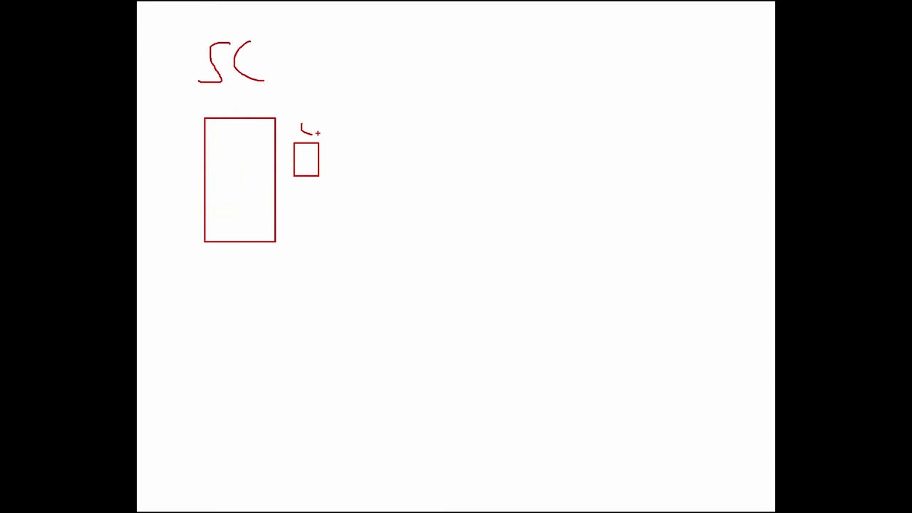
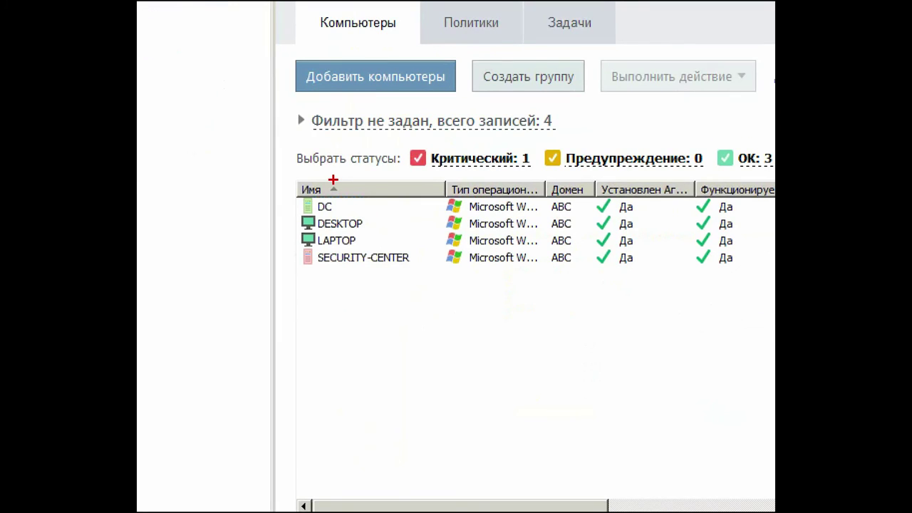
Step: Annotate the enlarged list of managed computers, circling the entries and SECURITY-CENTER with an arrow leading down, and exit the drawing mode
{"action": "mouse_move", "coordinate": [333, 180]}
{"action": "left_mouse_down"}
{"action": "mouse_move", "coordinate": [288, 188]}
{"action": "mouse_move", "coordinate": [396, 302]}
{"action": "mouse_move", "coordinate": [508, 160]}
{"action": "mouse_move", "coordinate": [263, 181]}
{"action": "left_mouse_up"}
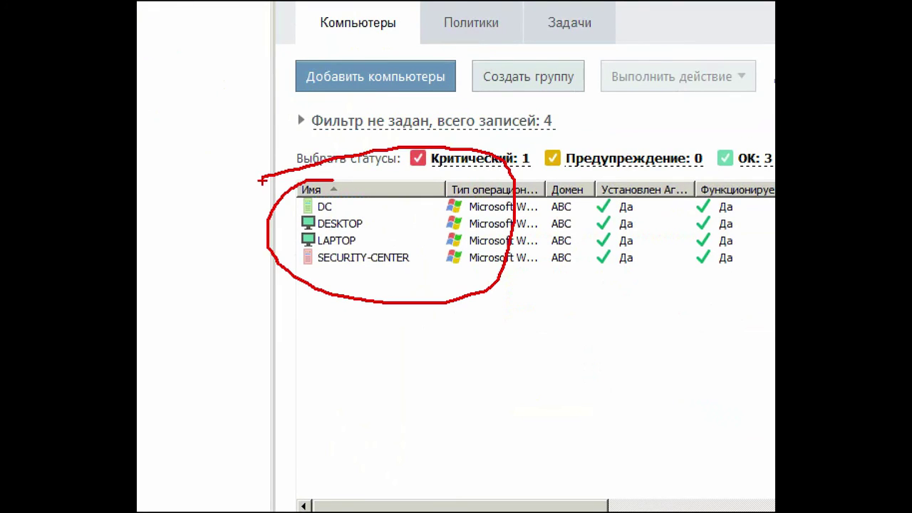
{"action": "mouse_move", "coordinate": [299, 275]}
{"action": "left_mouse_down"}
{"action": "mouse_move", "coordinate": [422, 254]}
{"action": "mouse_move", "coordinate": [300, 246]}
{"action": "mouse_move", "coordinate": [328, 276]}
{"action": "mouse_move", "coordinate": [353, 420]}
{"action": "left_mouse_up"}
{"action": "mouse_move", "coordinate": [370, 388]}
{"action": "left_mouse_down"}
{"action": "mouse_move", "coordinate": [372, 436]}
{"action": "mouse_move", "coordinate": [417, 428]}
{"action": "left_mouse_up"}
{"action": "left_click_drag", "start_coordinate": [329, 184], "coordinate": [300, 185]}
{"action": "mouse_move", "coordinate": [293, 216]}
{"action": "left_mouse_down"}
{"action": "mouse_move", "coordinate": [320, 251]}
{"action": "mouse_move", "coordinate": [390, 203]}
{"action": "mouse_move", "coordinate": [298, 191]}
{"action": "mouse_move", "coordinate": [300, 212]}
{"action": "mouse_move", "coordinate": [344, 212]}
{"action": "left_mouse_up"}
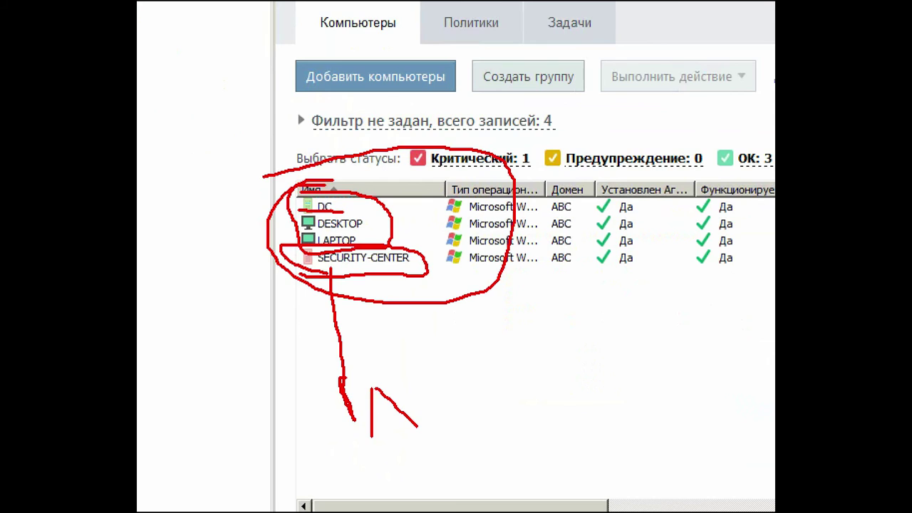
{"action": "key", "text": "Escape"}
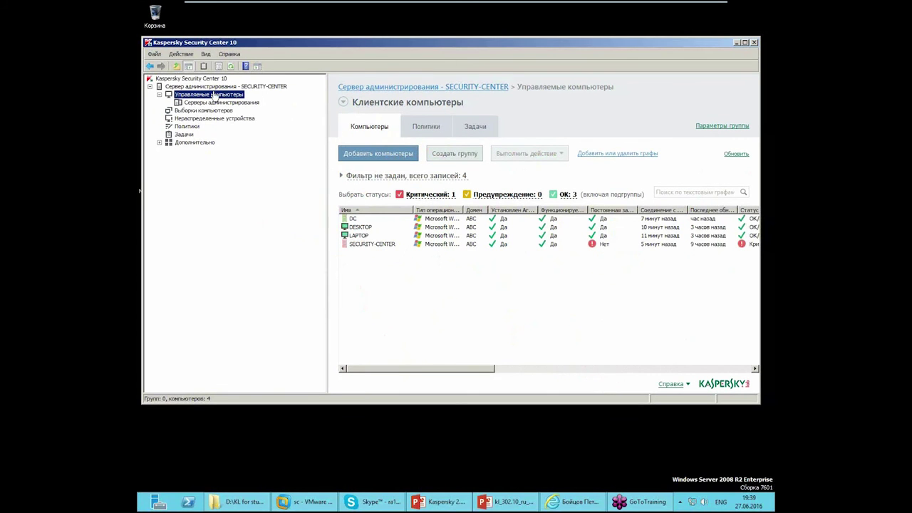
Step: Create a new administration group named SPB under Управляемые компьютеры
{"action": "right_click", "coordinate": [189, 97]}
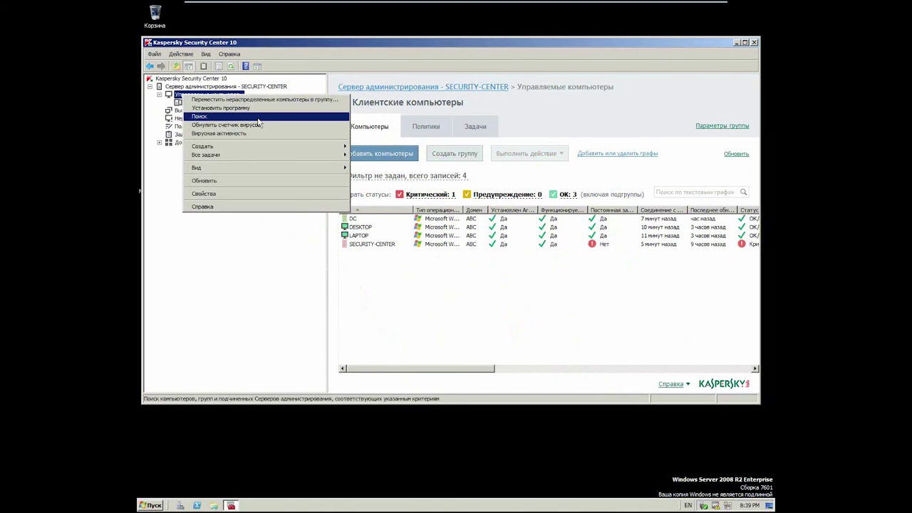
{"action": "mouse_move", "coordinate": [342, 147]}
{"action": "left_click", "coordinate": [370, 147]}
{"action": "type", "text": "S"}
{"action": "type", "text": "PV"}
{"action": "key", "text": "Return"}
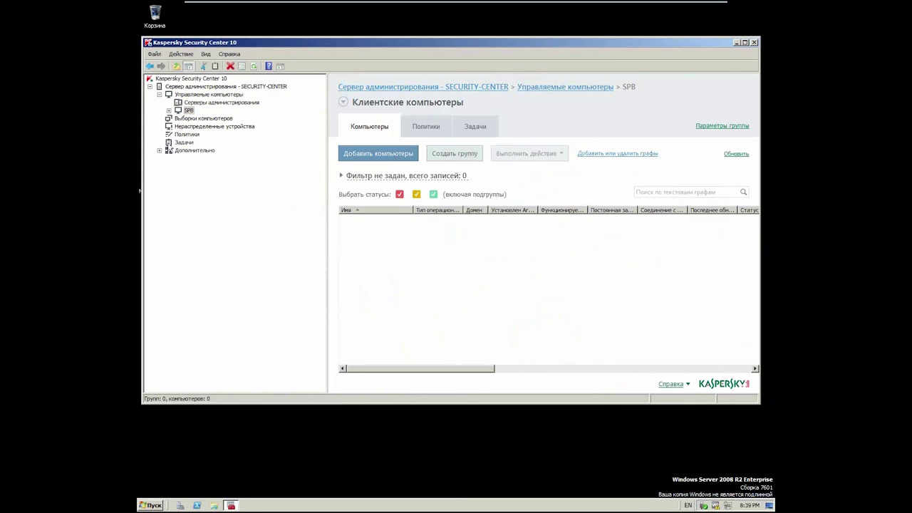
Step: Open the properties of Опрос сети under Дополнительно and add a new computer-moving rule
{"action": "left_click", "coordinate": [159, 151]}
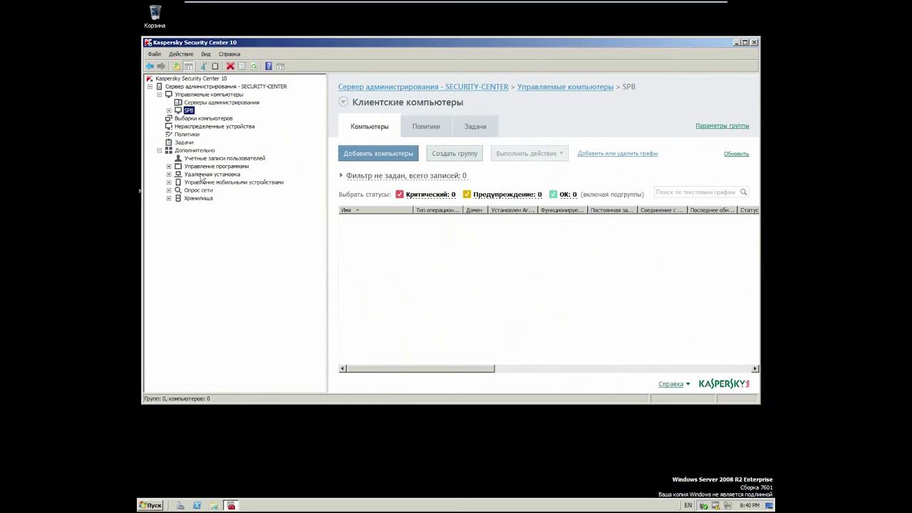
{"action": "left_click", "coordinate": [169, 191]}
{"action": "right_click", "coordinate": [193, 191]}
{"action": "left_click", "coordinate": [209, 227]}
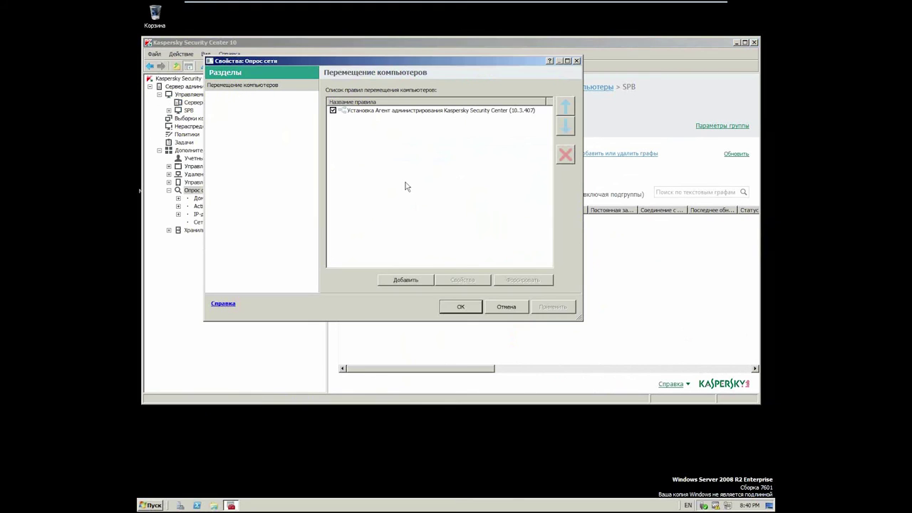
{"action": "left_click", "coordinate": [417, 281]}
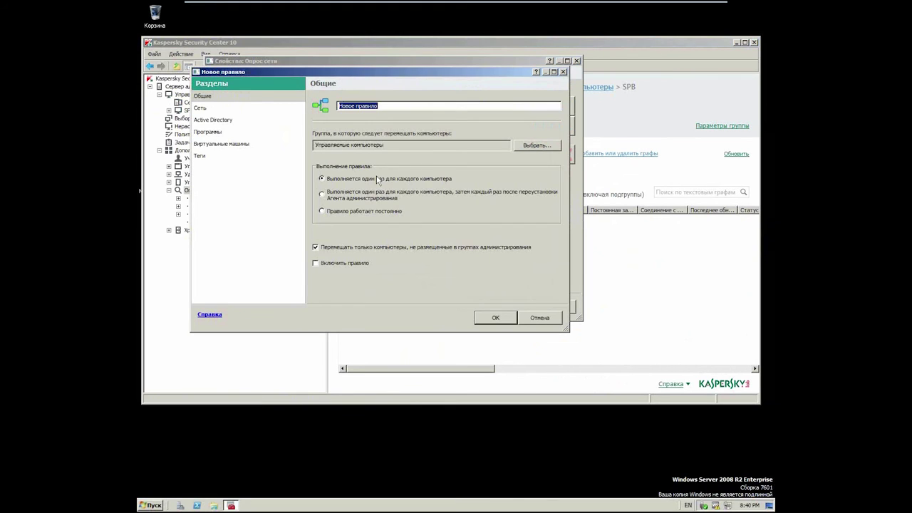
Step: Name the rule Move PC SPB, target the SPB group, make it run permanently, include already grouped computers, and enable it
{"action": "left_click", "coordinate": [331, 212]}
{"action": "left_click_drag", "start_coordinate": [479, 106], "coordinate": [335, 105]}
{"action": "type", "text": "М"}
{"action": "left_click", "coordinate": [547, 145]}
{"action": "double_click", "coordinate": [307, 149]}
{"action": "left_click", "coordinate": [316, 157]}
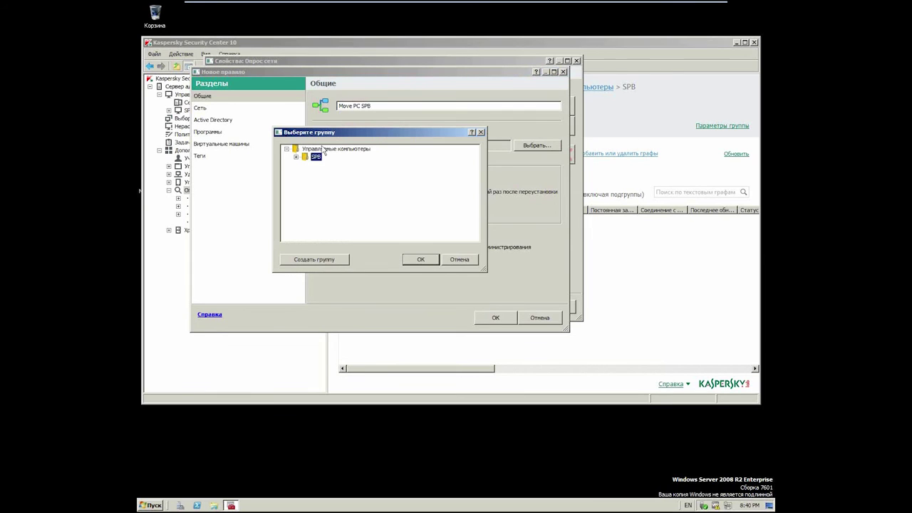
{"action": "left_click", "coordinate": [422, 261]}
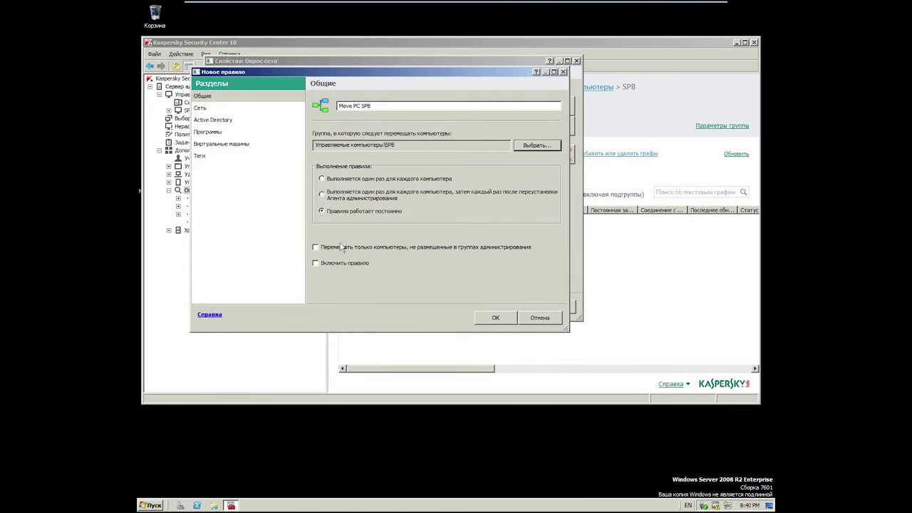
{"action": "left_click", "coordinate": [332, 264]}
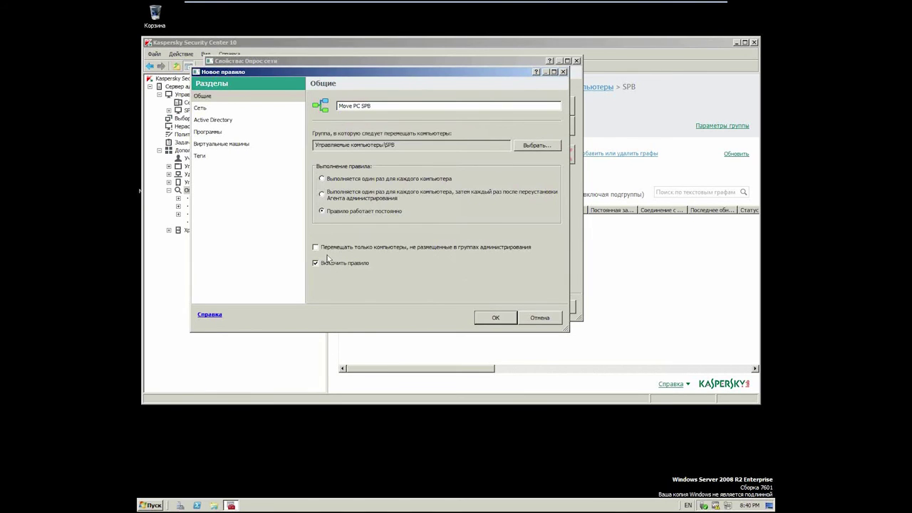
Step: Limit the rule by operating system version to Microsoft Windows 7, save it, and select Move PC SPB in the rule list
{"action": "left_click", "coordinate": [208, 132]}
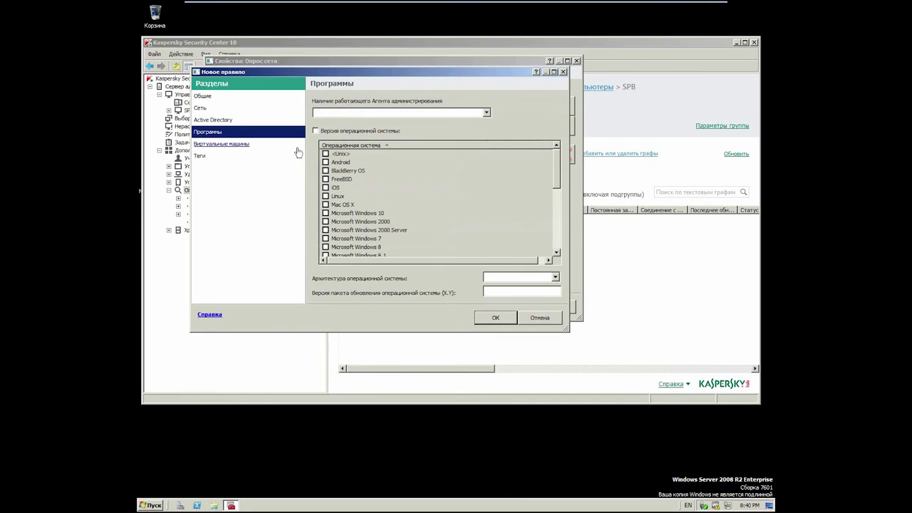
{"action": "left_click", "coordinate": [341, 132]}
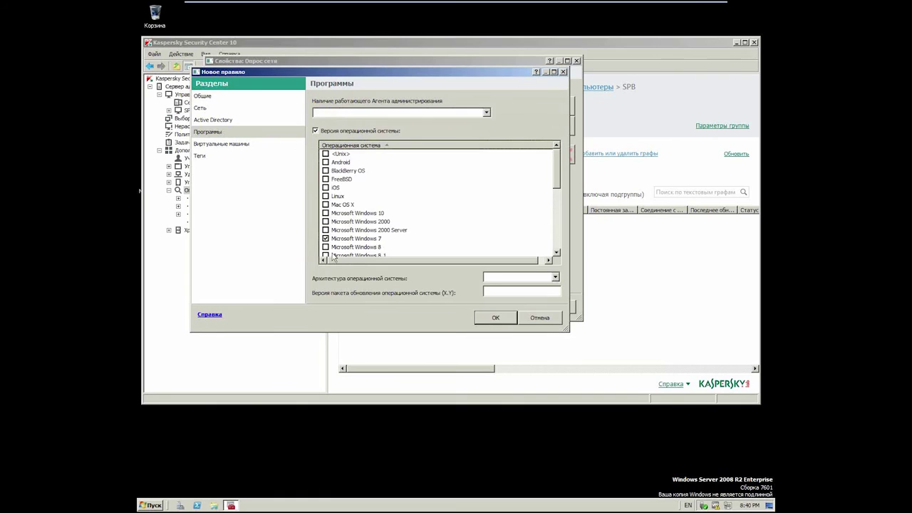
{"action": "left_click", "coordinate": [510, 318]}
{"action": "left_click", "coordinate": [356, 119]}
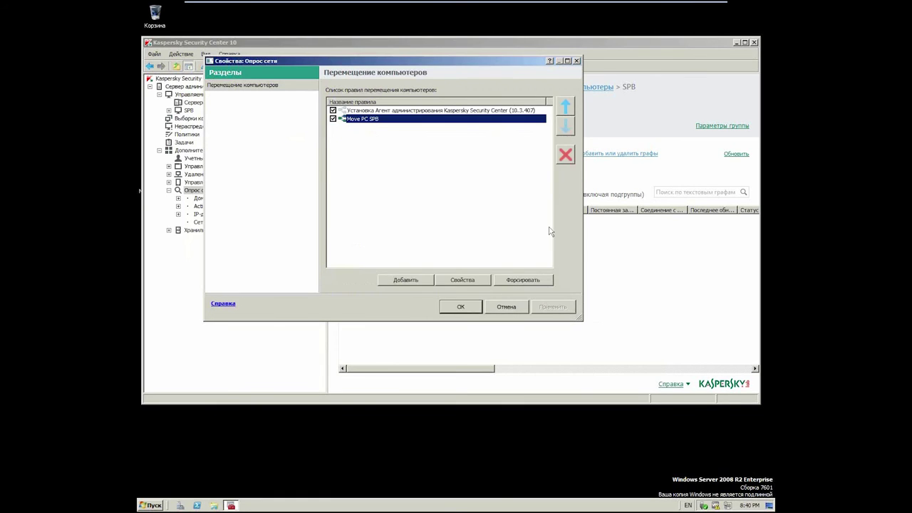
Step: Review the operating system condition in the properties of the Move PC SPB rule
{"action": "left_click", "coordinate": [457, 280]}
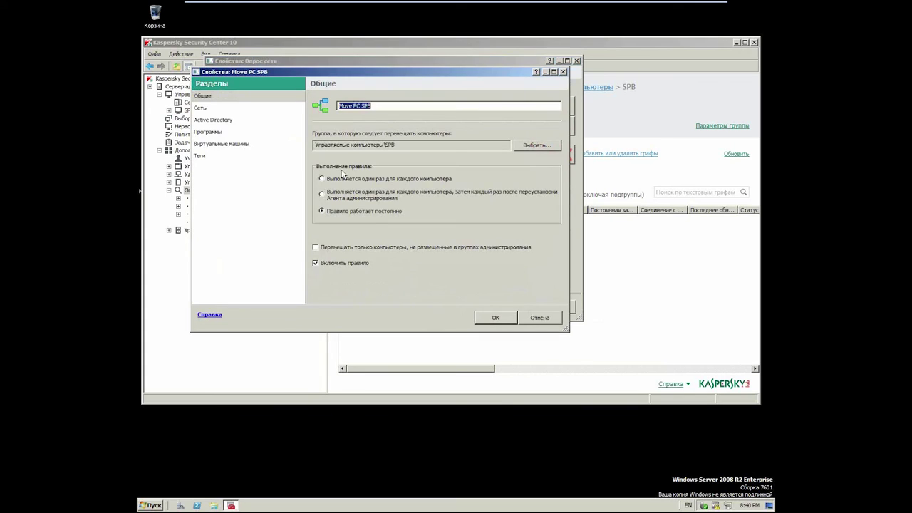
{"action": "left_click", "coordinate": [206, 120]}
{"action": "left_click", "coordinate": [207, 132]}
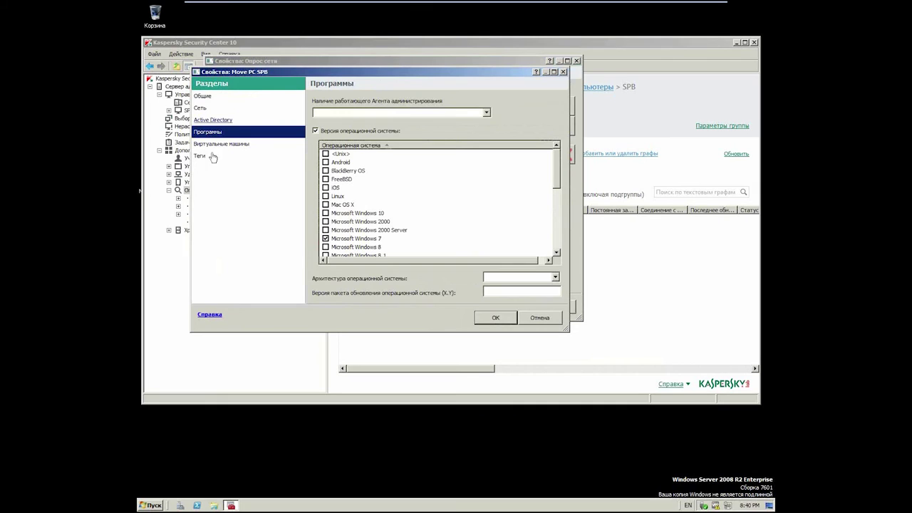
{"action": "left_click", "coordinate": [507, 324]}
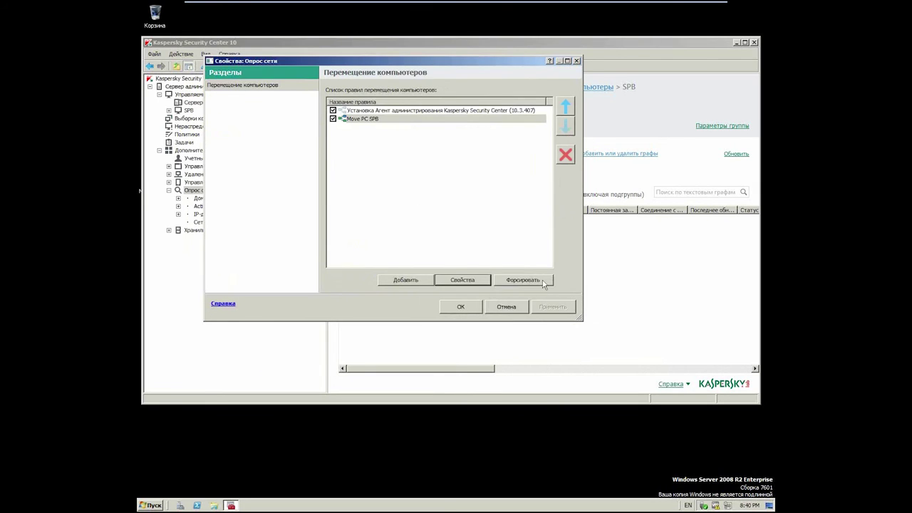
Step: Force the Move PC SPB rule to run and save the Опрос сети properties
{"action": "left_click", "coordinate": [545, 282]}
{"action": "left_click", "coordinate": [574, 301]}
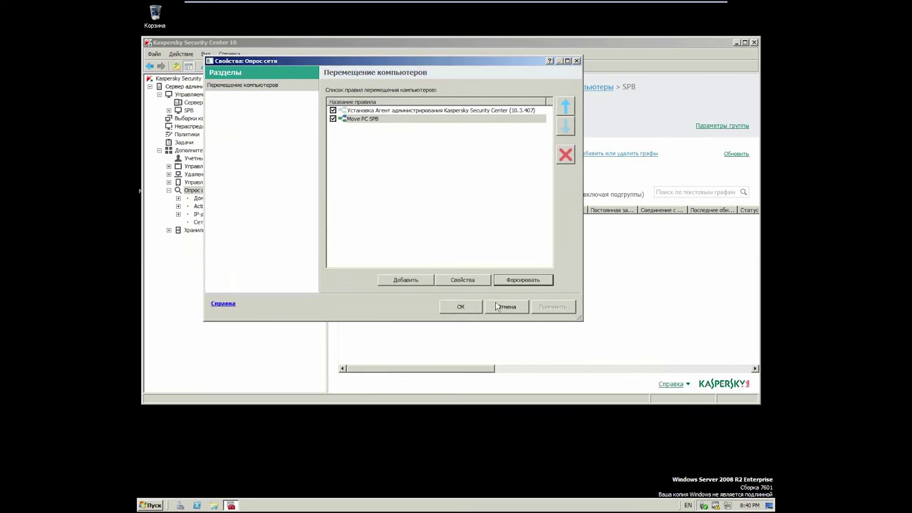
{"action": "left_click", "coordinate": [462, 306]}
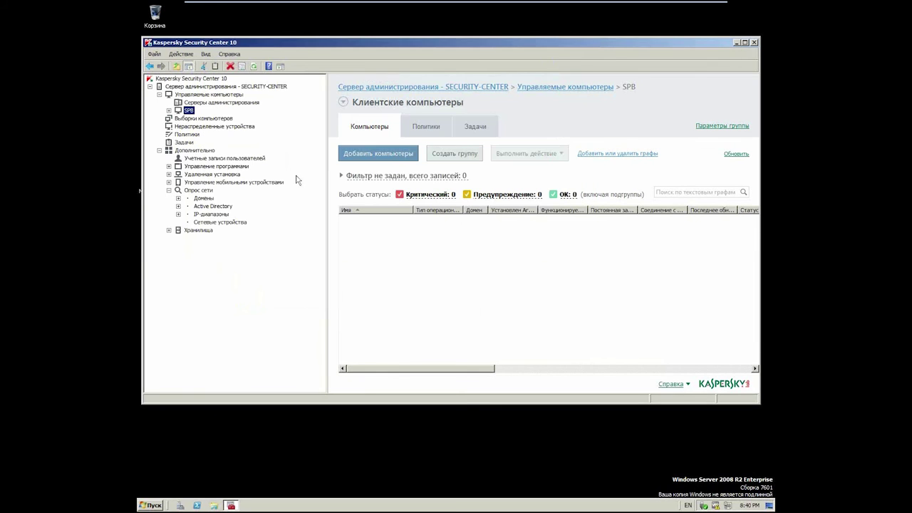
Step: Inspect the SPB group's client computers, including DESKTOP, and view the group's general properties without changing them
{"action": "key", "text": "Up"}
{"action": "left_click", "coordinate": [188, 110]}
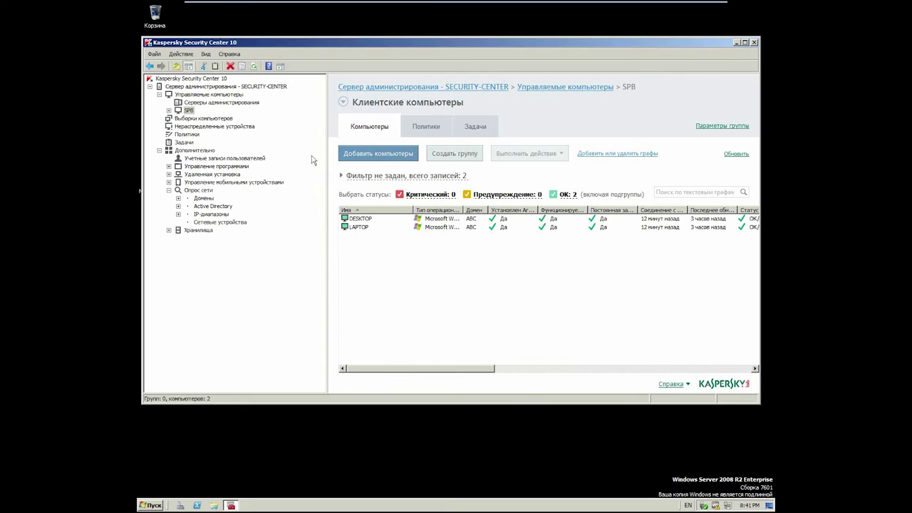
{"action": "left_click", "coordinate": [364, 220]}
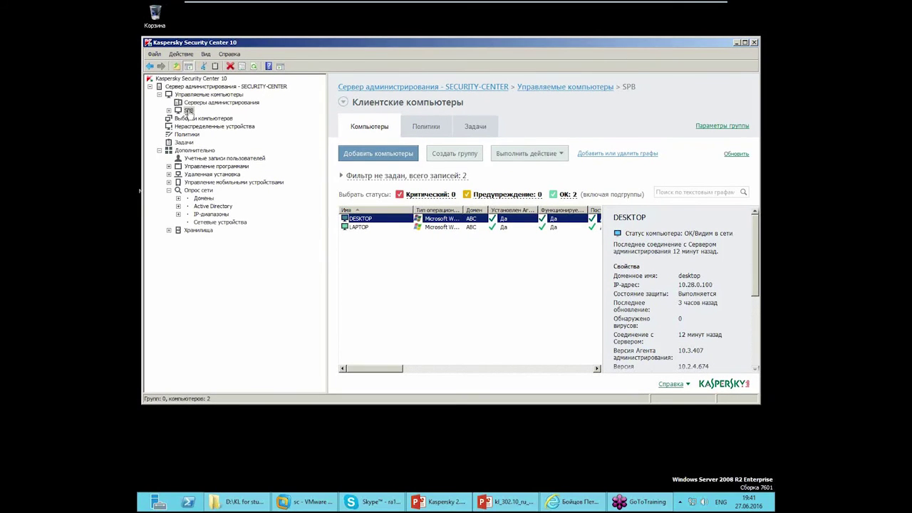
{"action": "right_click", "coordinate": [188, 111]}
{"action": "left_click", "coordinate": [208, 227]}
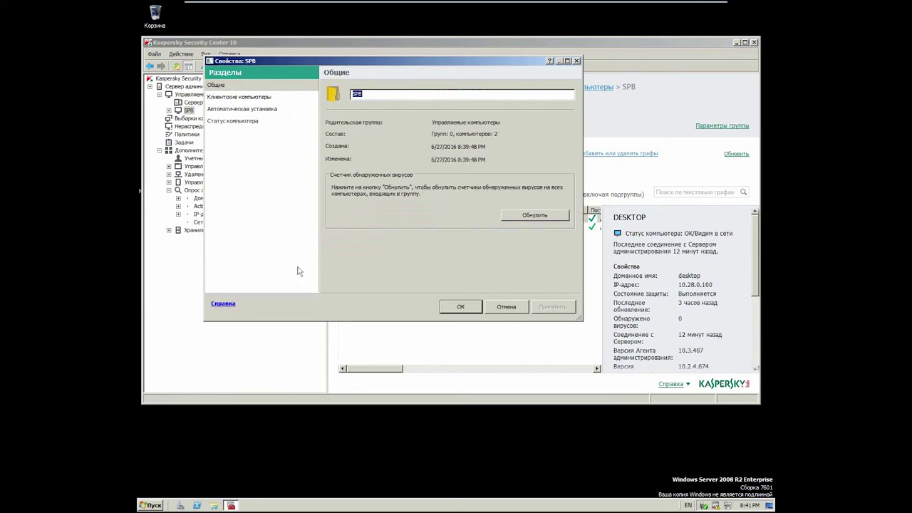
{"action": "left_click", "coordinate": [519, 307]}
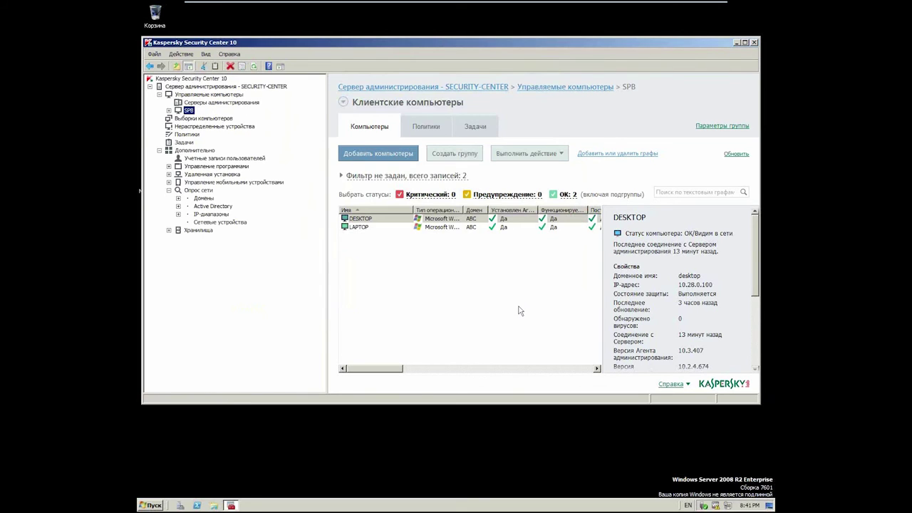
Step: Open the Агенты обновлений section in the properties of the SECURITY-CENTER Administration Server
{"action": "left_click", "coordinate": [188, 86]}
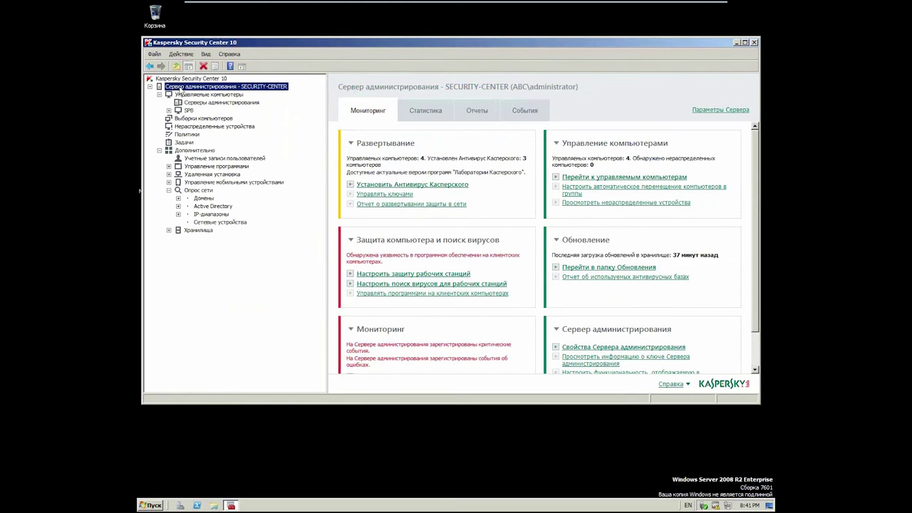
{"action": "right_click", "coordinate": [195, 88]}
{"action": "left_click", "coordinate": [277, 163]}
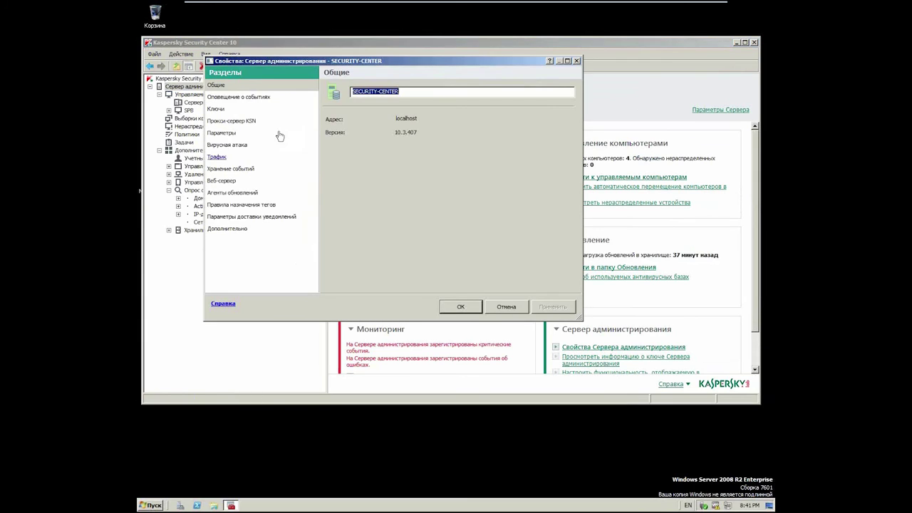
{"action": "left_click", "coordinate": [229, 193]}
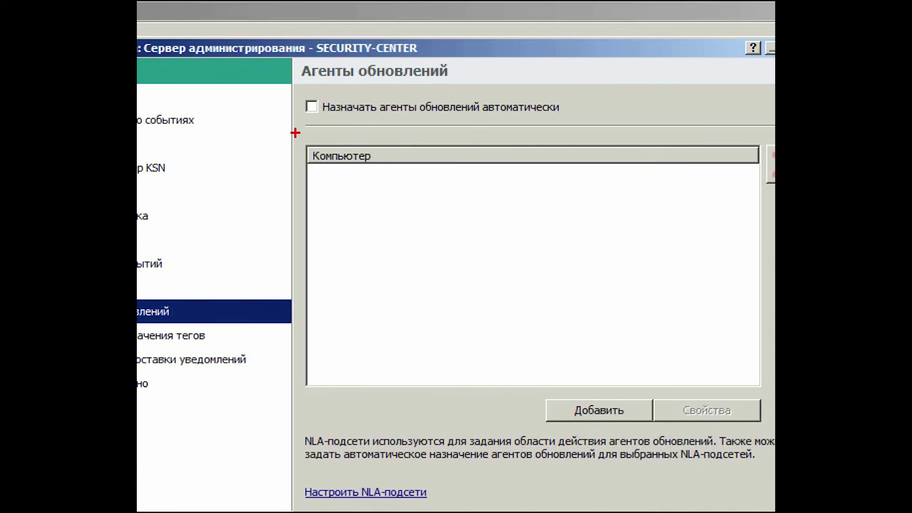
{"action": "mouse_move", "coordinate": [295, 133]}
{"action": "left_mouse_down"}
{"action": "mouse_move", "coordinate": [646, 96]}
{"action": "mouse_move", "coordinate": [305, 71]}
{"action": "mouse_move", "coordinate": [298, 122]}
{"action": "mouse_move", "coordinate": [329, 131]}
{"action": "left_mouse_up"}
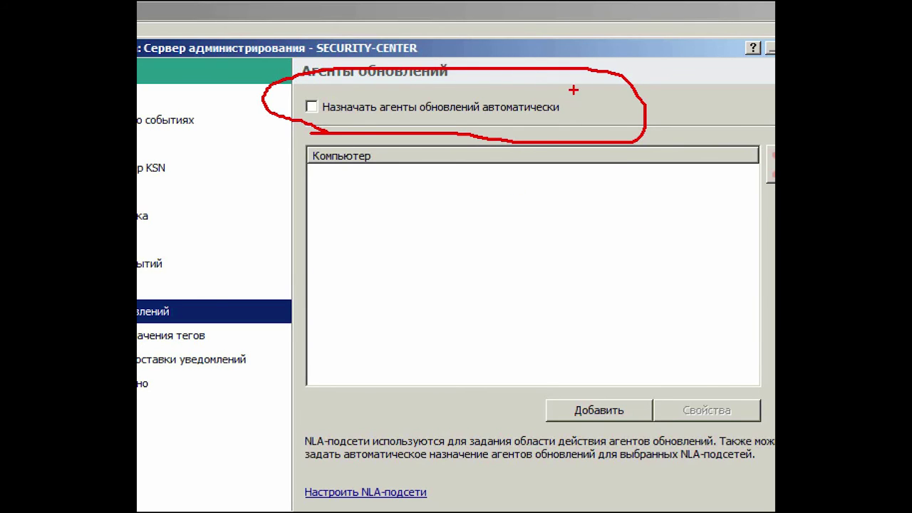
{"action": "left_click_drag", "start_coordinate": [546, 90], "coordinate": [684, 2]}
{"action": "mouse_move", "coordinate": [576, 50]}
{"action": "left_mouse_down"}
{"action": "mouse_move", "coordinate": [526, 108]}
{"action": "mouse_move", "coordinate": [603, 68]}
{"action": "mouse_move", "coordinate": [568, 65]}
{"action": "left_mouse_up"}
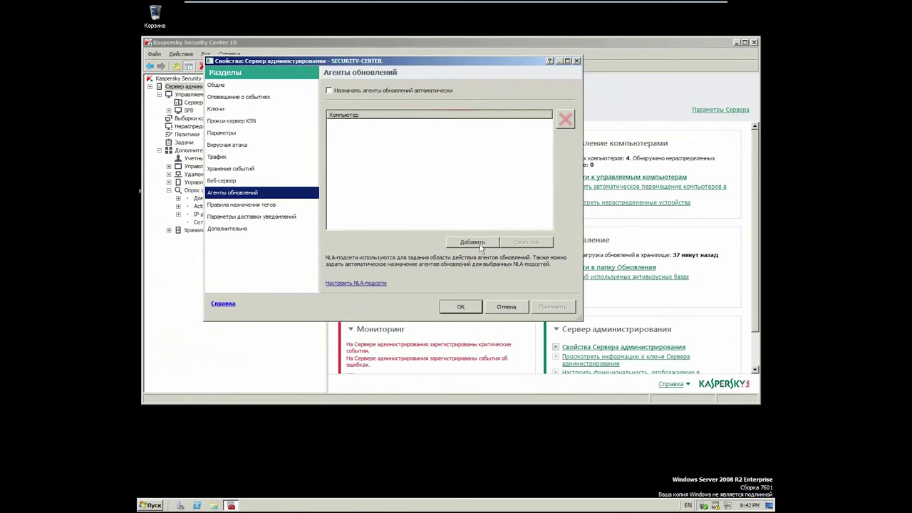
Step: Start adding an update agent and choose DESKTOP from the SPB group for that role
{"action": "left_click", "coordinate": [473, 243]}
{"action": "left_click_drag", "start_coordinate": [410, 134], "coordinate": [467, 105]}
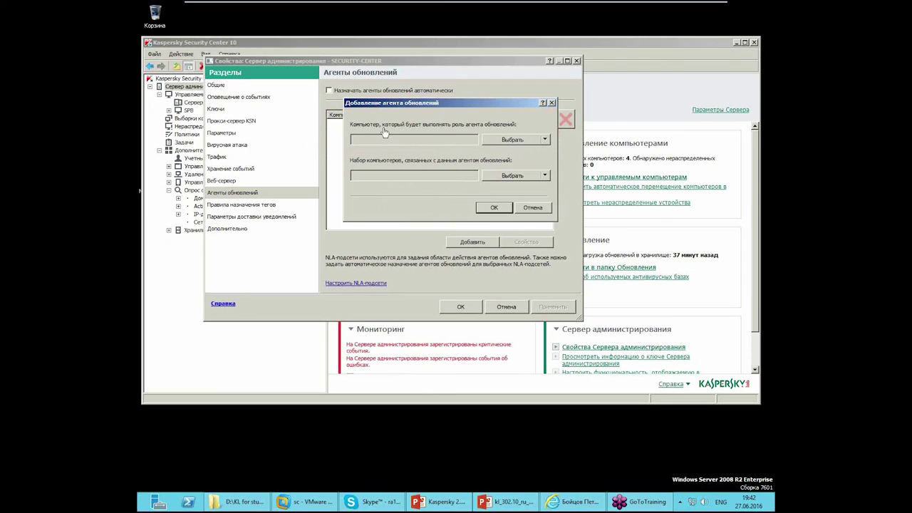
{"action": "left_click", "coordinate": [531, 141]}
{"action": "left_click", "coordinate": [343, 76]}
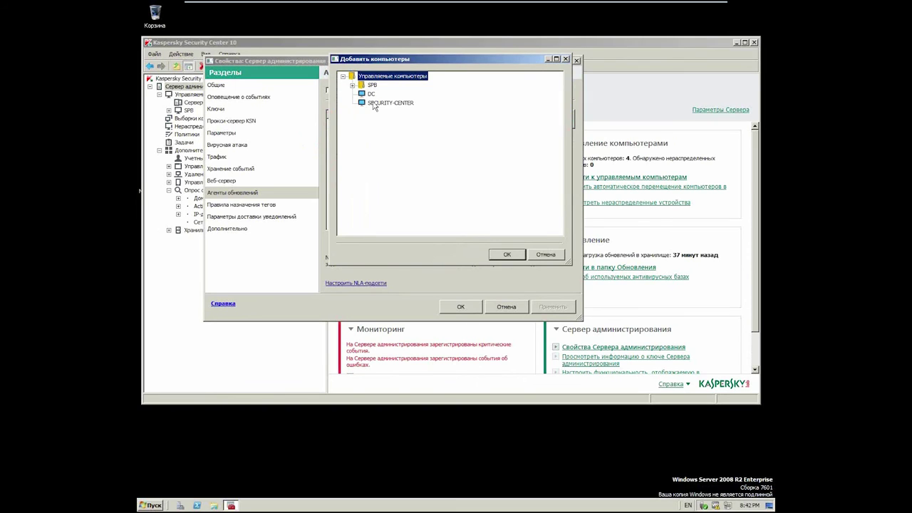
{"action": "left_click", "coordinate": [352, 85]}
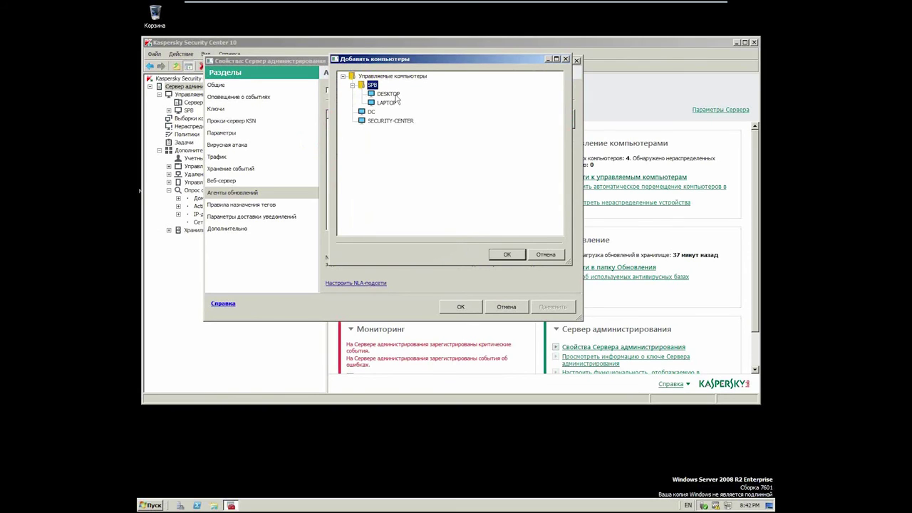
{"action": "left_click", "coordinate": [389, 98]}
{"action": "left_click", "coordinate": [512, 257]}
Step: Assign the administration group Управляемые компьютеры\SPB to the DESKTOP update agent and add the agent
{"action": "left_click", "coordinate": [456, 175]}
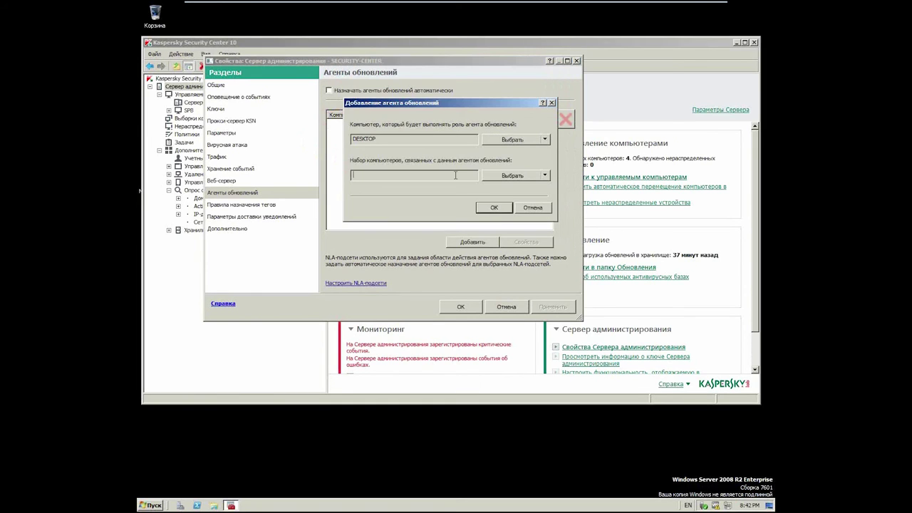
{"action": "left_click", "coordinate": [534, 181]}
{"action": "left_click", "coordinate": [358, 109]}
{"action": "left_click", "coordinate": [387, 117]}
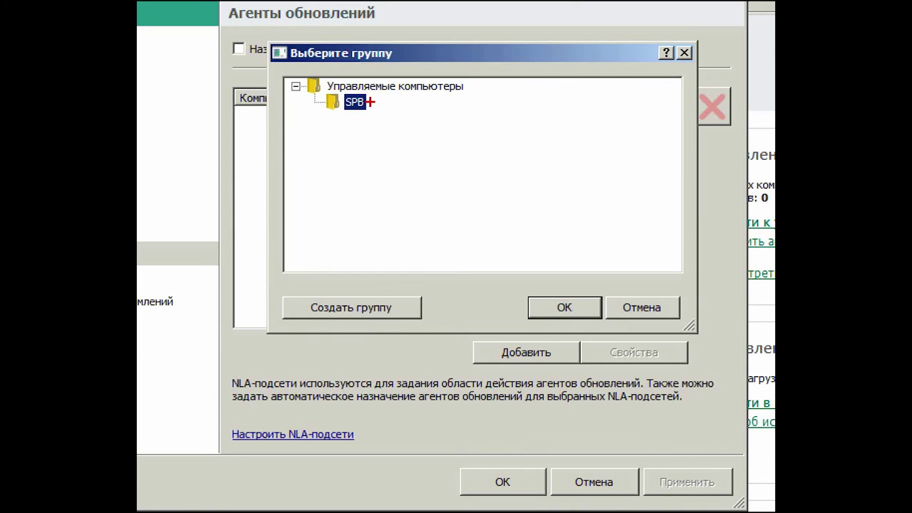
{"action": "mouse_move", "coordinate": [357, 89]}
{"action": "left_mouse_down"}
{"action": "mouse_move", "coordinate": [317, 92]}
{"action": "mouse_move", "coordinate": [458, 163]}
{"action": "mouse_move", "coordinate": [349, 82]}
{"action": "mouse_move", "coordinate": [390, 139]}
{"action": "mouse_move", "coordinate": [410, 146]}
{"action": "mouse_move", "coordinate": [367, 125]}
{"action": "mouse_move", "coordinate": [415, 146]}
{"action": "left_mouse_up"}
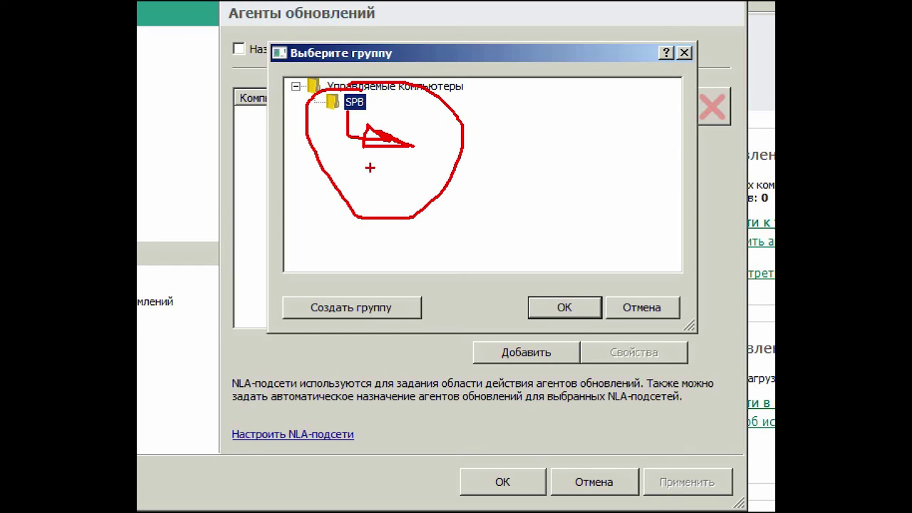
{"action": "key", "text": "Escape"}
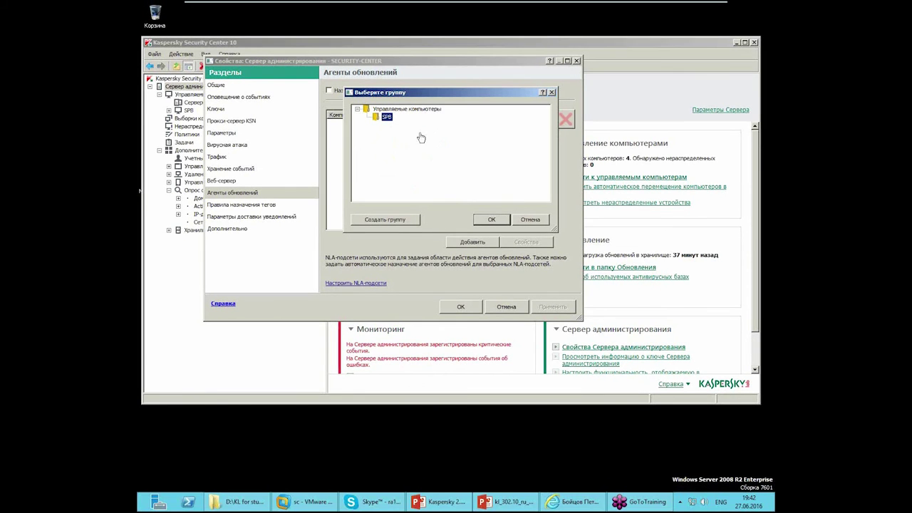
{"action": "left_click", "coordinate": [494, 221]}
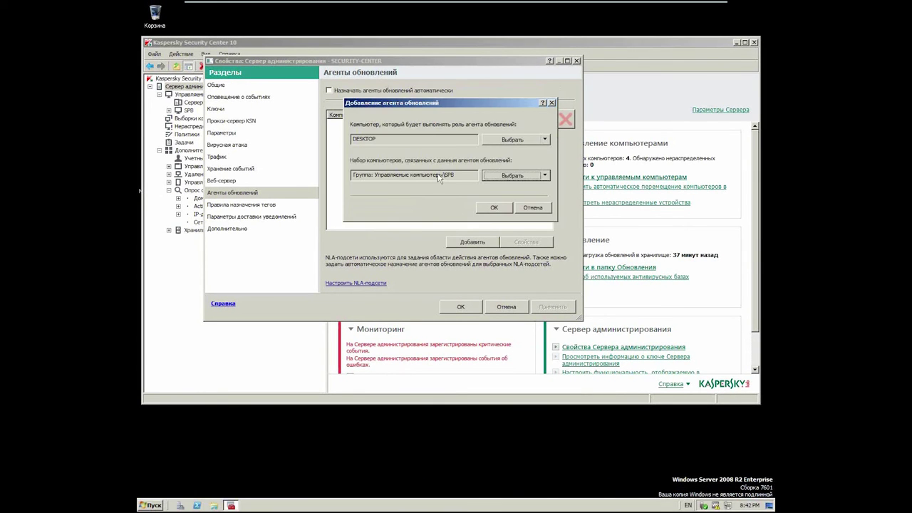
{"action": "left_click", "coordinate": [494, 207]}
Step: View the group and Network Location Awareness subnet options for another update agent, including the NLA subnet properties, and cancel the addition
{"action": "left_click", "coordinate": [465, 243]}
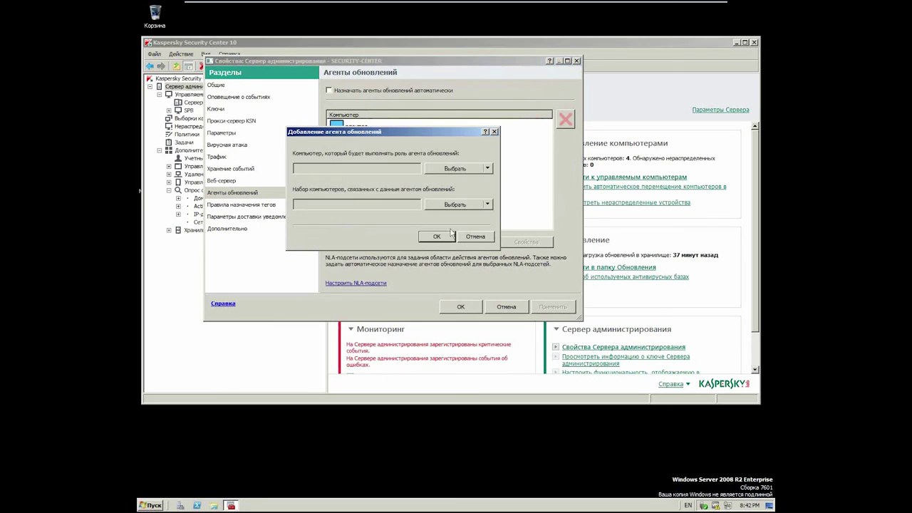
{"action": "left_click", "coordinate": [485, 205]}
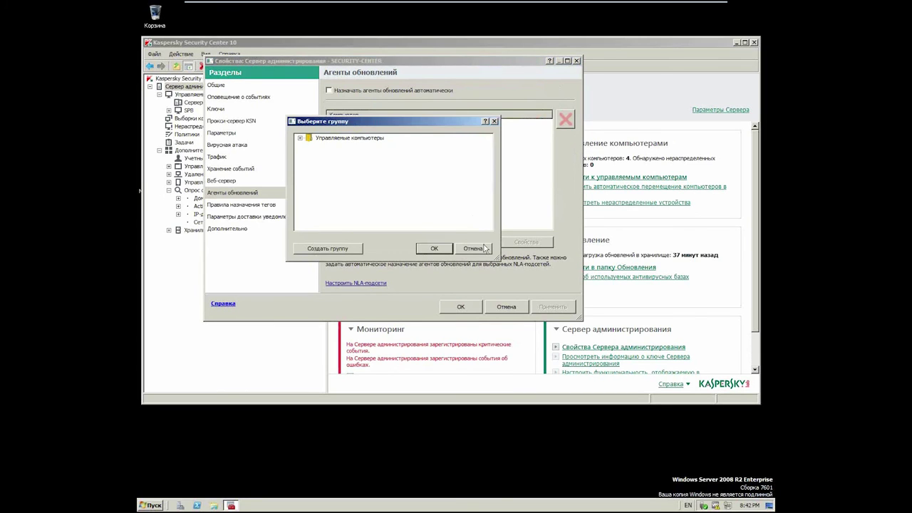
{"action": "left_click", "coordinate": [473, 248]}
{"action": "left_click", "coordinate": [488, 205]}
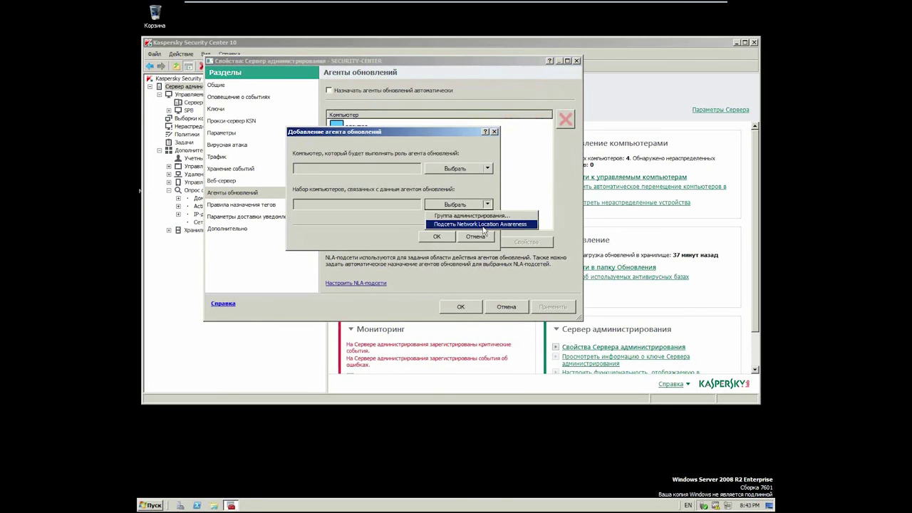
{"action": "left_click", "coordinate": [458, 226]}
{"action": "left_click", "coordinate": [403, 275]}
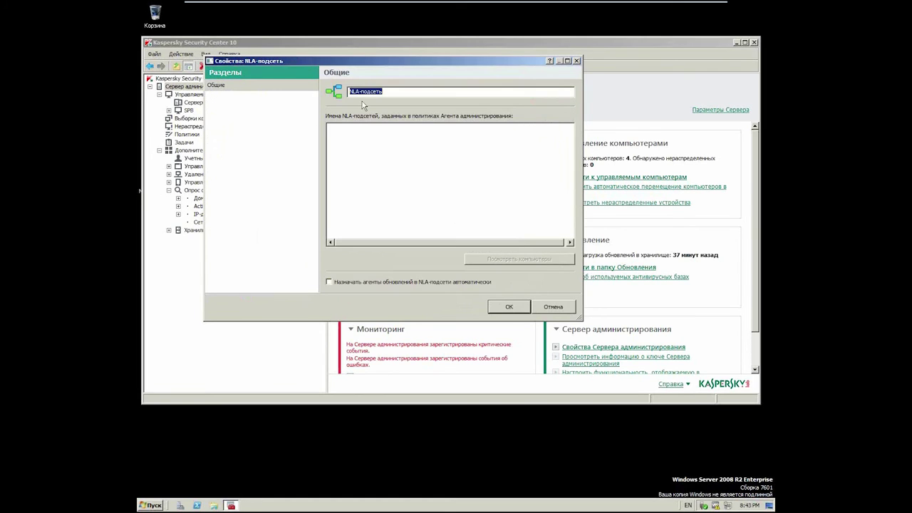
{"action": "left_click", "coordinate": [457, 91]}
{"action": "double_click", "coordinate": [403, 93]}
{"action": "left_click", "coordinate": [440, 96]}
{"action": "left_click", "coordinate": [559, 308]}
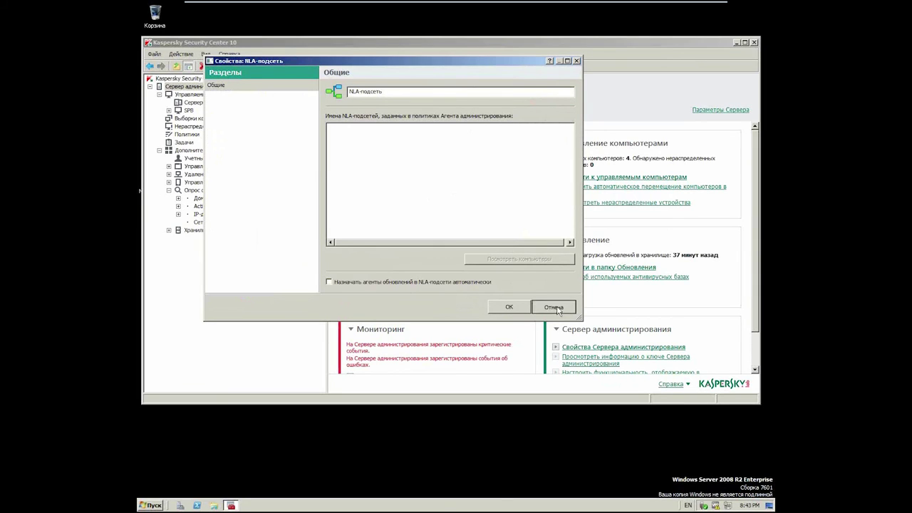
{"action": "left_click", "coordinate": [556, 308]}
{"action": "left_click", "coordinate": [527, 300]}
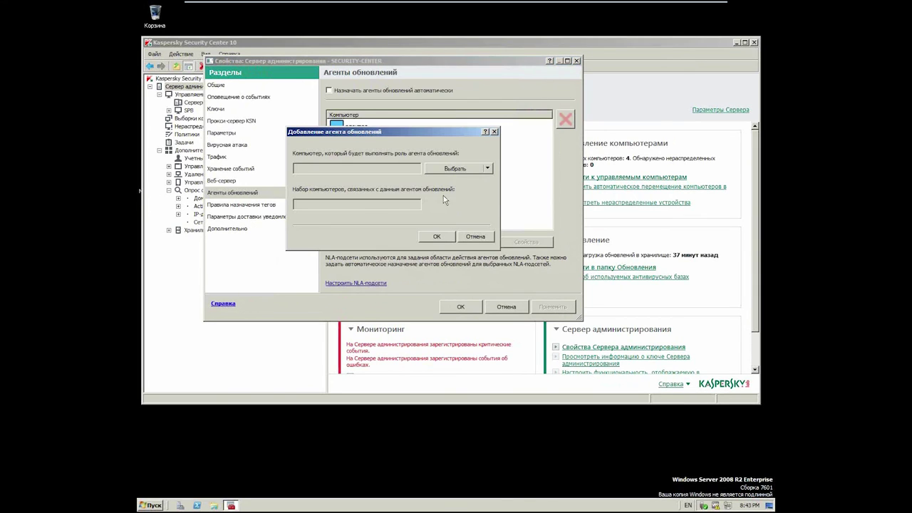
{"action": "left_click", "coordinate": [481, 241]}
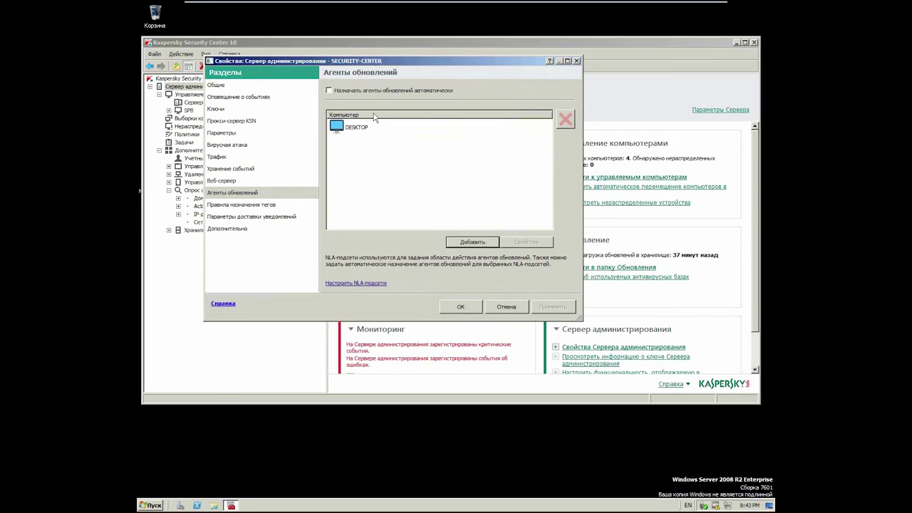
{"action": "left_click", "coordinate": [359, 131]}
{"action": "left_click", "coordinate": [376, 204]}
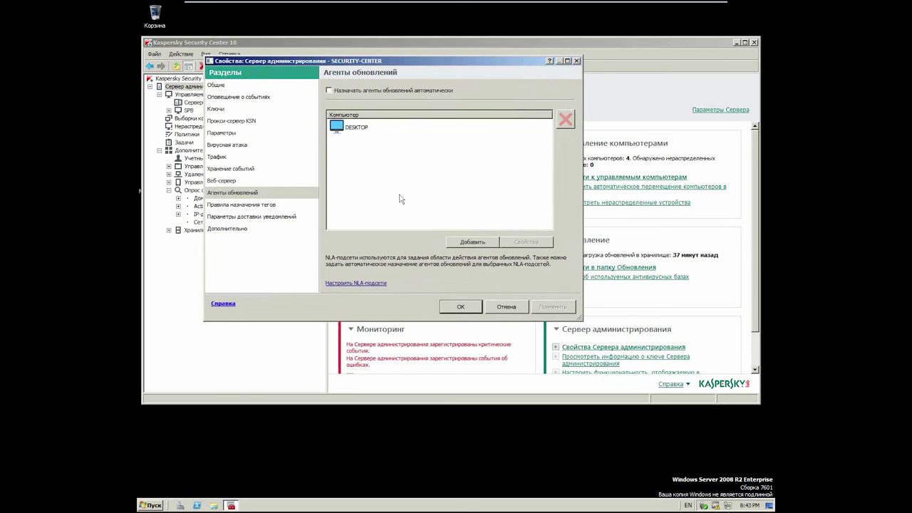
{"action": "left_click", "coordinate": [346, 128]}
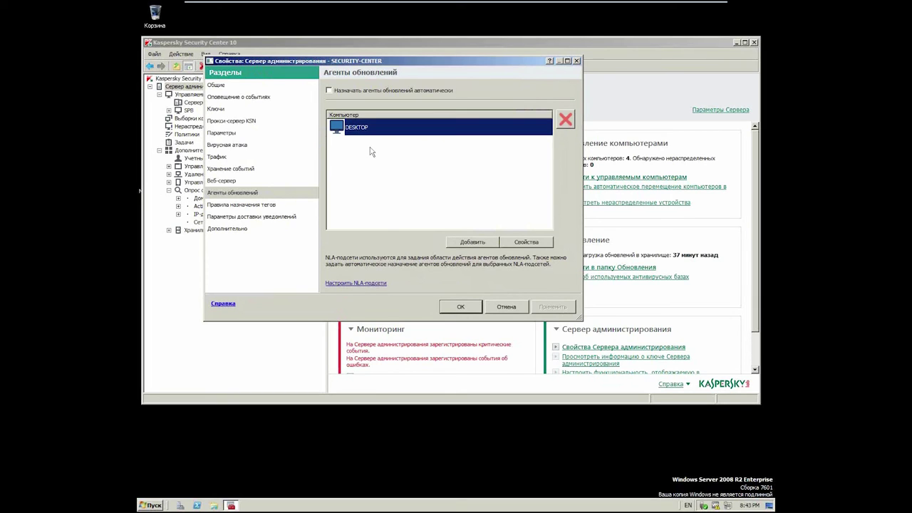
{"action": "left_click", "coordinate": [411, 157]}
{"action": "left_click", "coordinate": [394, 126]}
{"action": "left_click", "coordinate": [392, 190]}
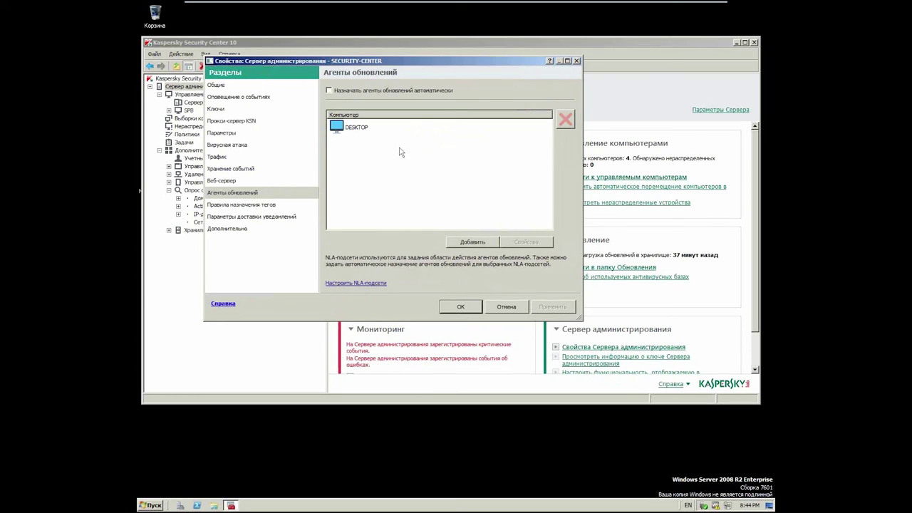
Step: Save the Administration Server properties with DESKTOP as the update agent and open the SPB group
{"action": "left_click", "coordinate": [370, 129]}
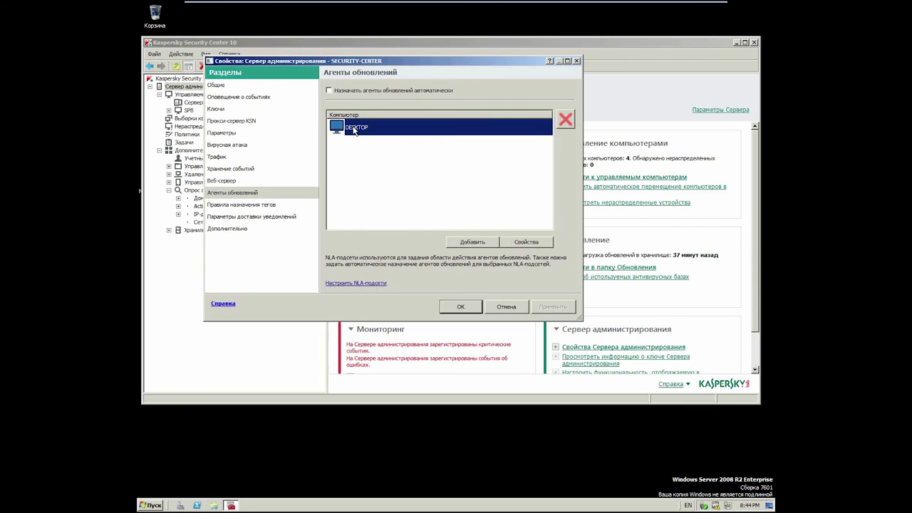
{"action": "left_click", "coordinate": [467, 310]}
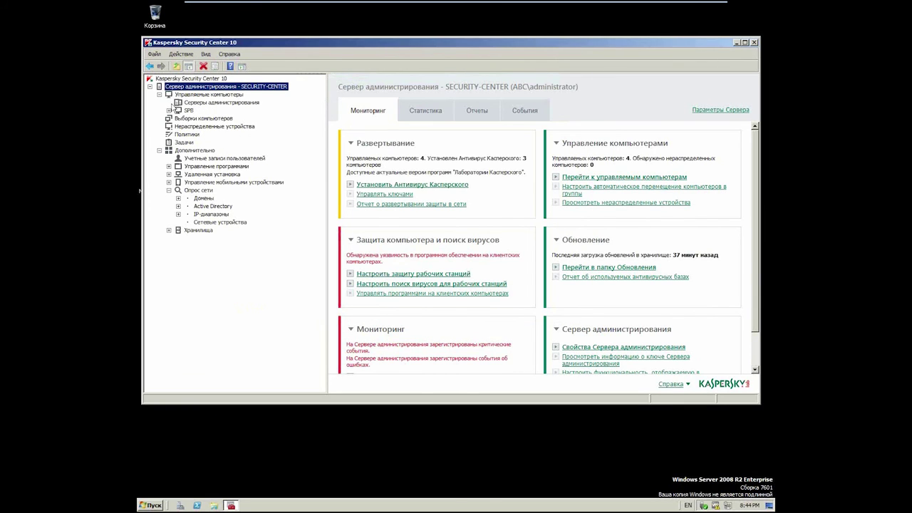
{"action": "left_click", "coordinate": [187, 111]}
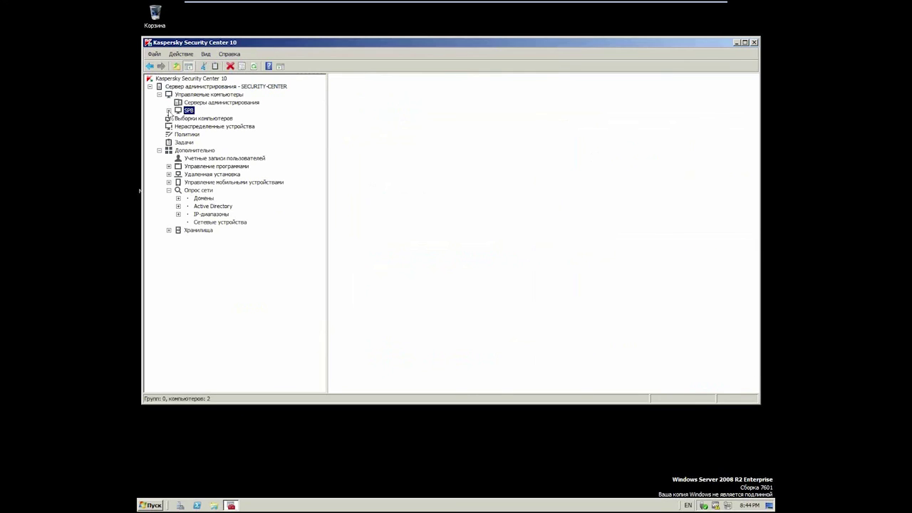
Step: Check the update agents listed in the properties of the DESKTOP computer in the SPB group, and close them without changes
{"action": "left_click", "coordinate": [169, 111]}
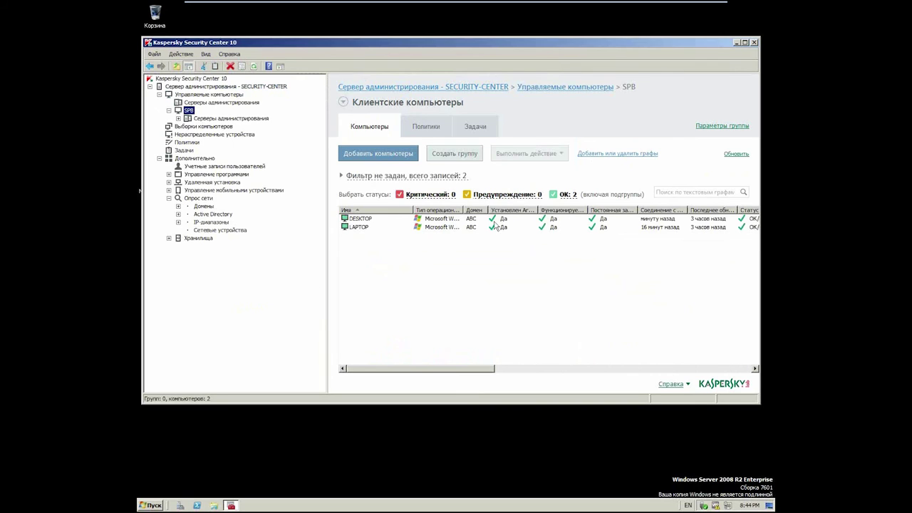
{"action": "mouse_move", "coordinate": [627, 4]}
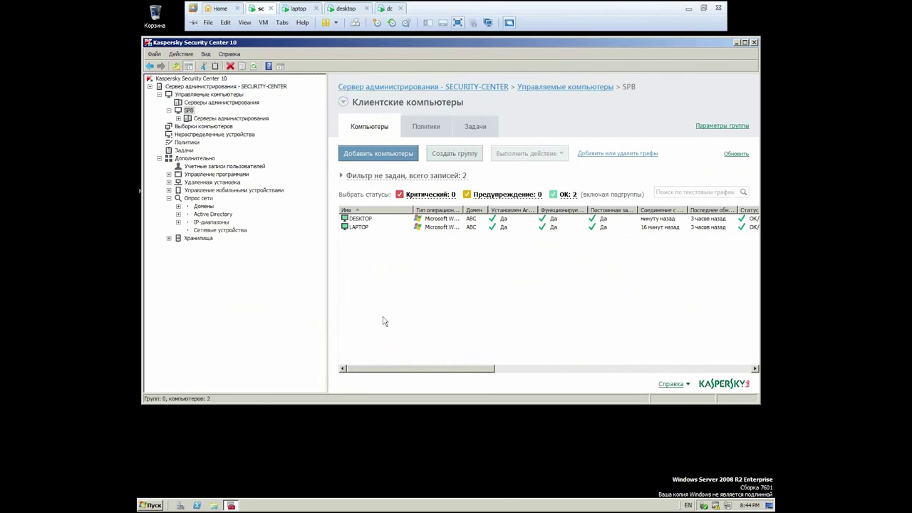
{"action": "left_click", "coordinate": [364, 219]}
{"action": "right_click", "coordinate": [363, 219]}
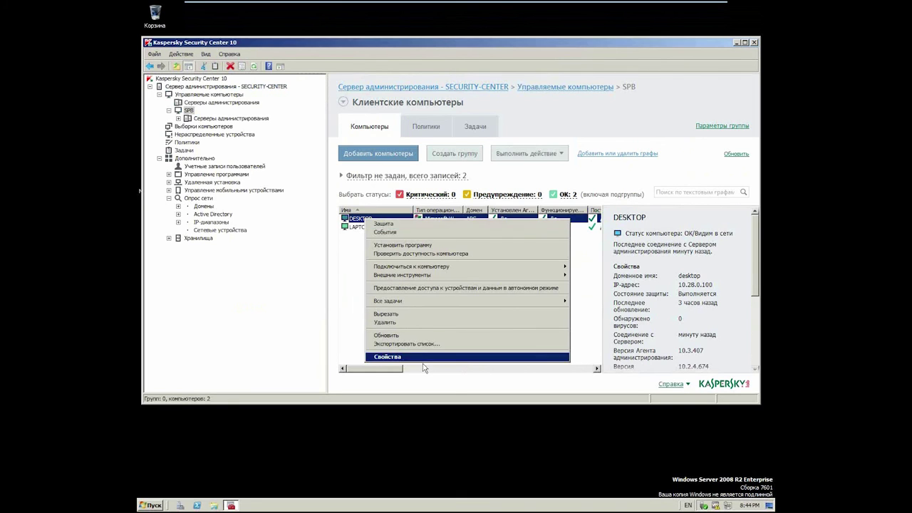
{"action": "left_click", "coordinate": [423, 356]}
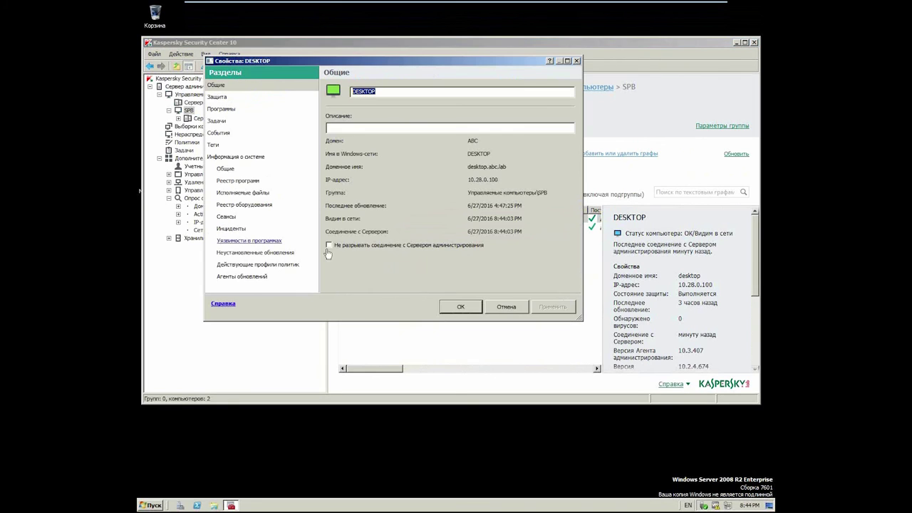
{"action": "left_click", "coordinate": [254, 276]}
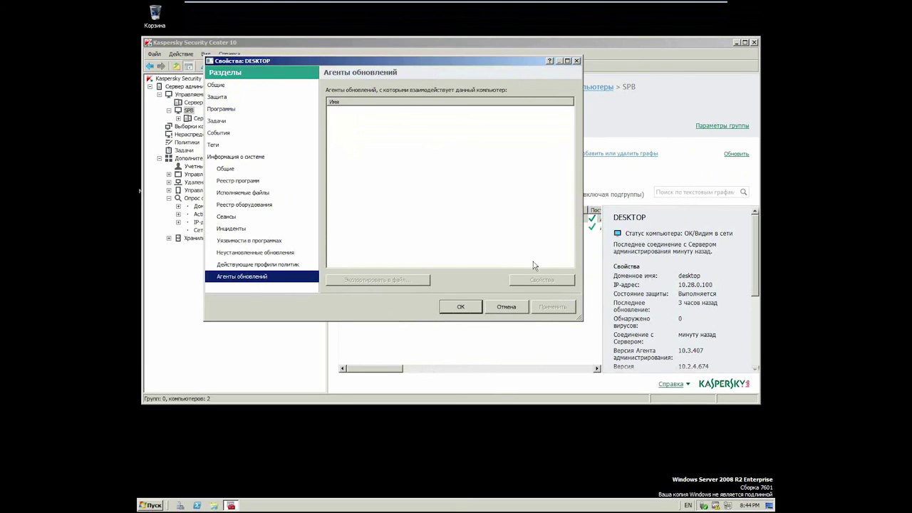
{"action": "left_click", "coordinate": [506, 307]}
Step: View the update agents section in the properties of the LAPTOP computer
{"action": "left_click", "coordinate": [370, 228]}
{"action": "right_click", "coordinate": [370, 230]}
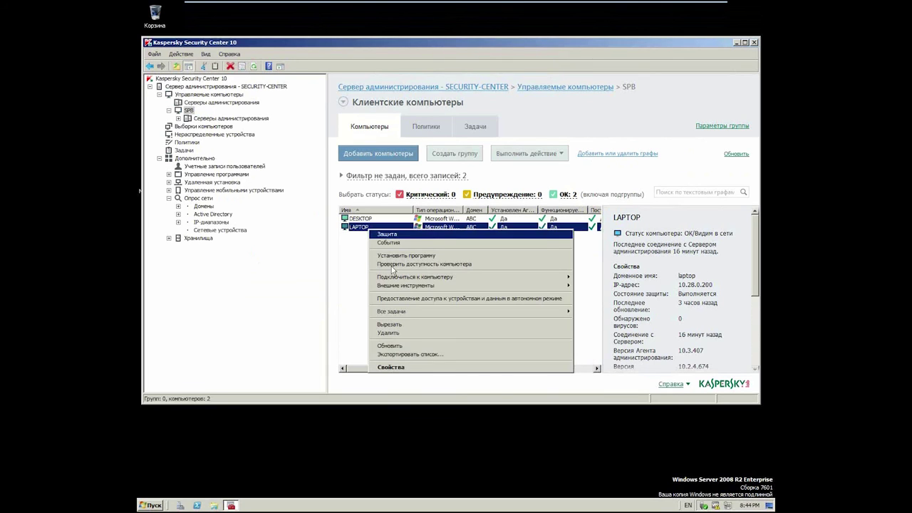
{"action": "left_click", "coordinate": [413, 368]}
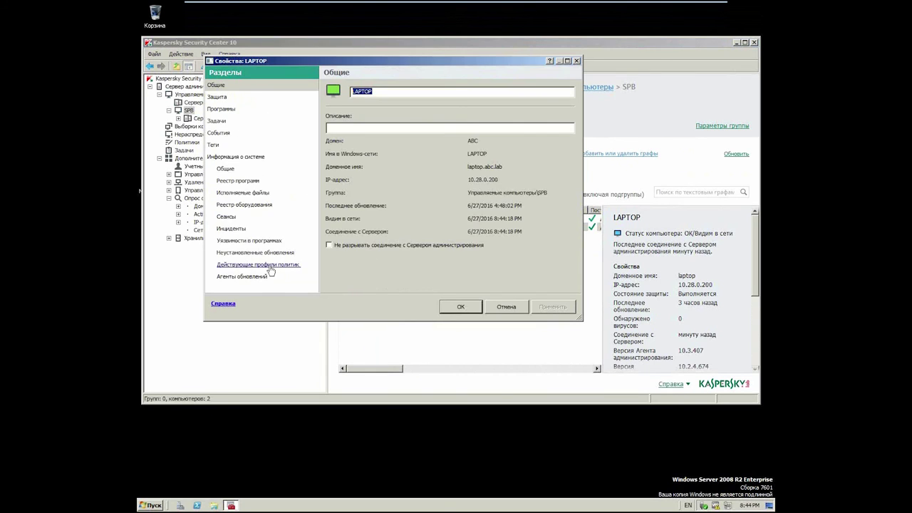
{"action": "left_click", "coordinate": [246, 277]}
{"action": "left_click_drag", "start_coordinate": [368, 64], "coordinate": [394, 53]}
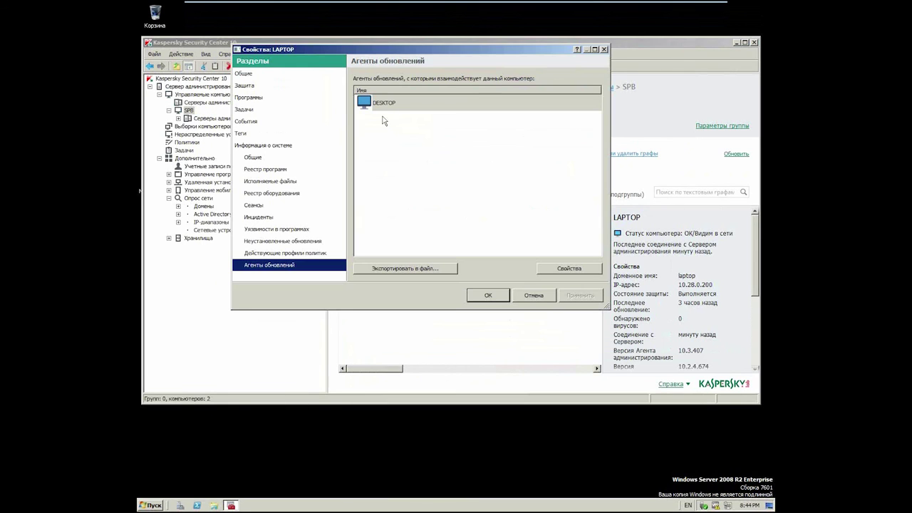
Step: Open the properties of LAPTOP's update agent DESKTOP and examine its general multicast settings, scope and update source
{"action": "left_click", "coordinate": [383, 104]}
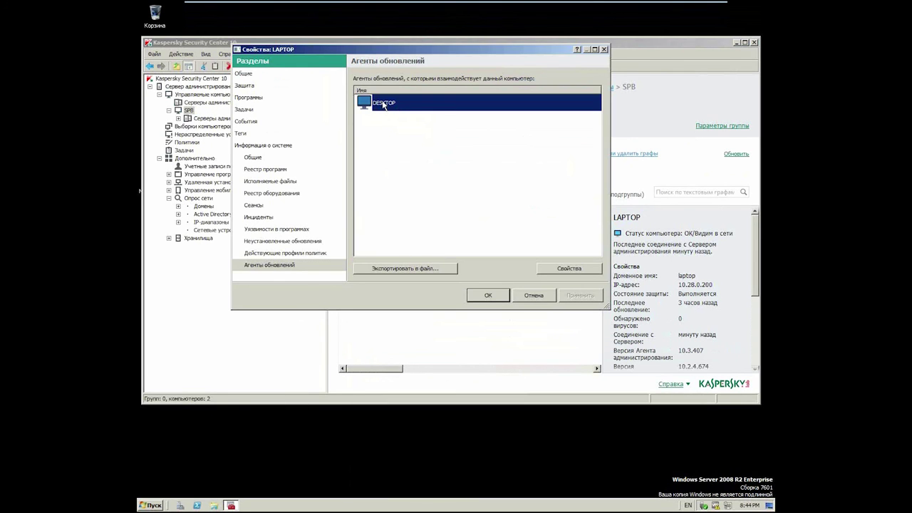
{"action": "left_click", "coordinate": [569, 272]}
{"action": "left_click_drag", "start_coordinate": [236, 13], "coordinate": [331, 38]}
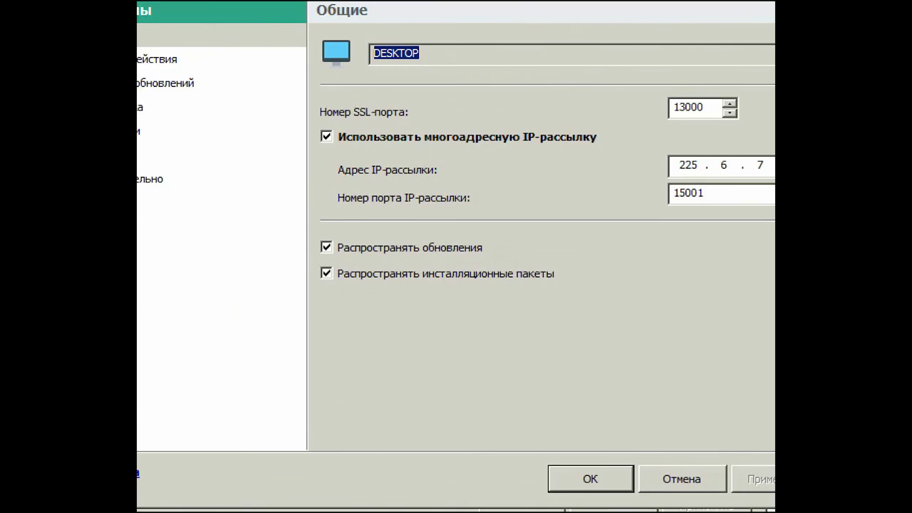
{"action": "left_click_drag", "start_coordinate": [404, 82], "coordinate": [456, 84]}
{"action": "mouse_move", "coordinate": [256, 41]}
{"action": "left_mouse_down"}
{"action": "mouse_move", "coordinate": [178, 171]}
{"action": "mouse_move", "coordinate": [399, 308]}
{"action": "mouse_move", "coordinate": [773, 114]}
{"action": "mouse_move", "coordinate": [278, 33]}
{"action": "mouse_move", "coordinate": [227, 54]}
{"action": "left_mouse_up"}
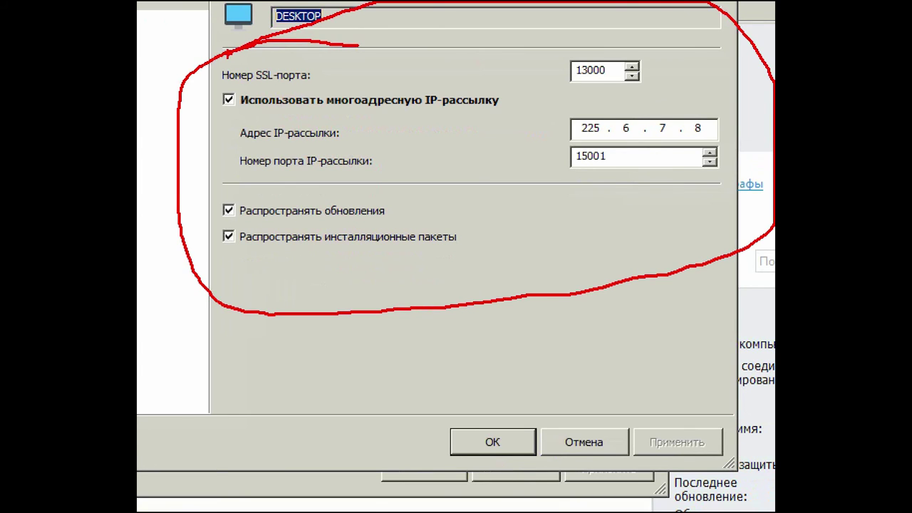
{"action": "left_click_drag", "start_coordinate": [562, 152], "coordinate": [726, 146]}
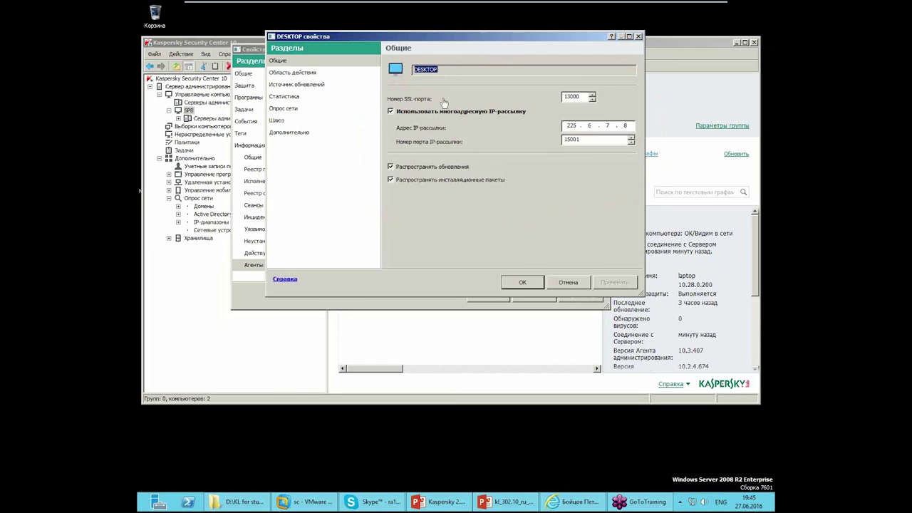
{"action": "left_click", "coordinate": [293, 73]}
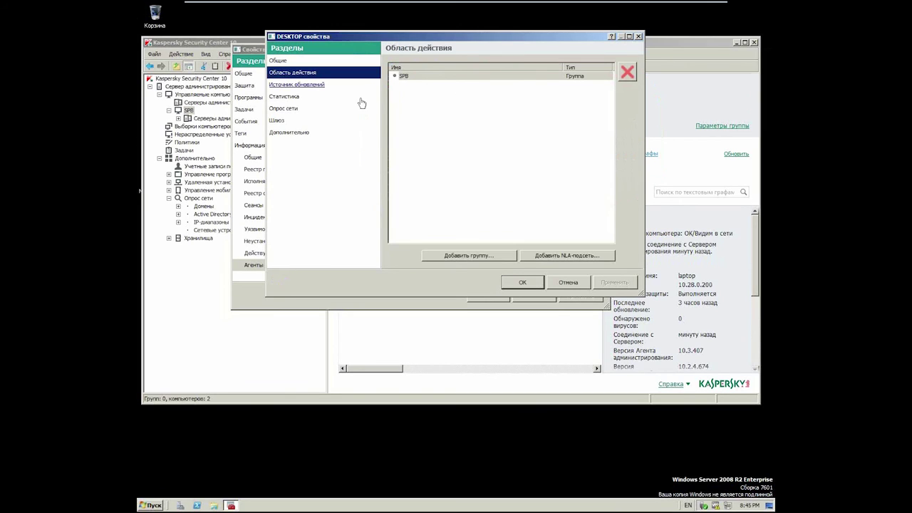
{"action": "left_click", "coordinate": [311, 86]}
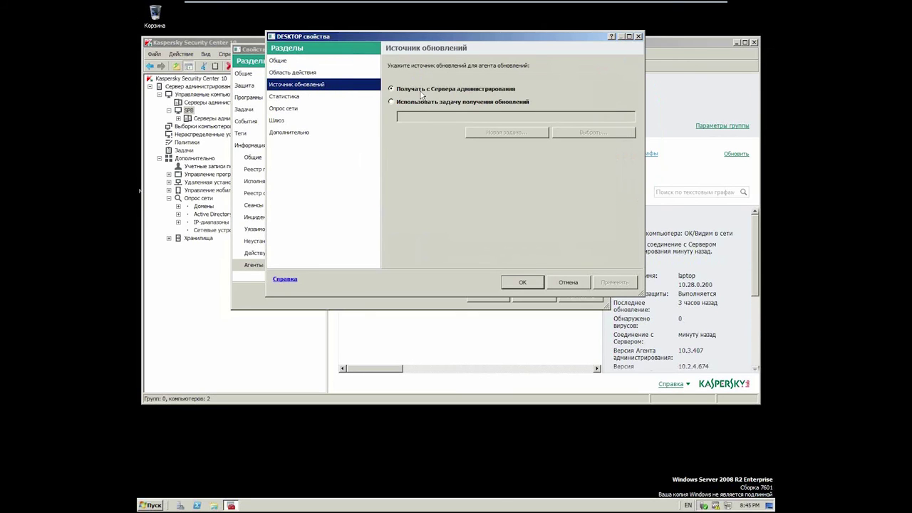
Step: Switch to the Kaspersky 2 presentation in PowerPoint, mark the DMZ server and remote office connections on the Многоадресная рассылка slide, and clear the markings
{"action": "mouse_move", "coordinate": [491, 41]}
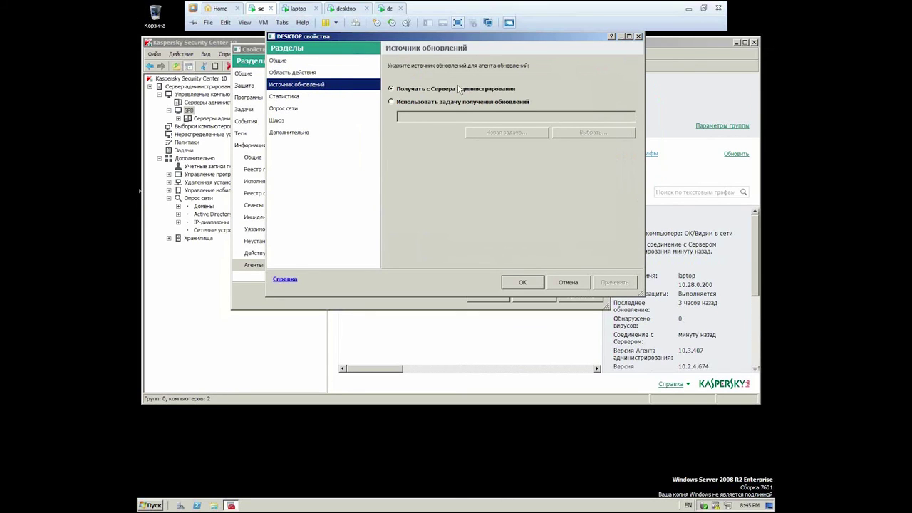
{"action": "left_click", "coordinate": [688, 8]}
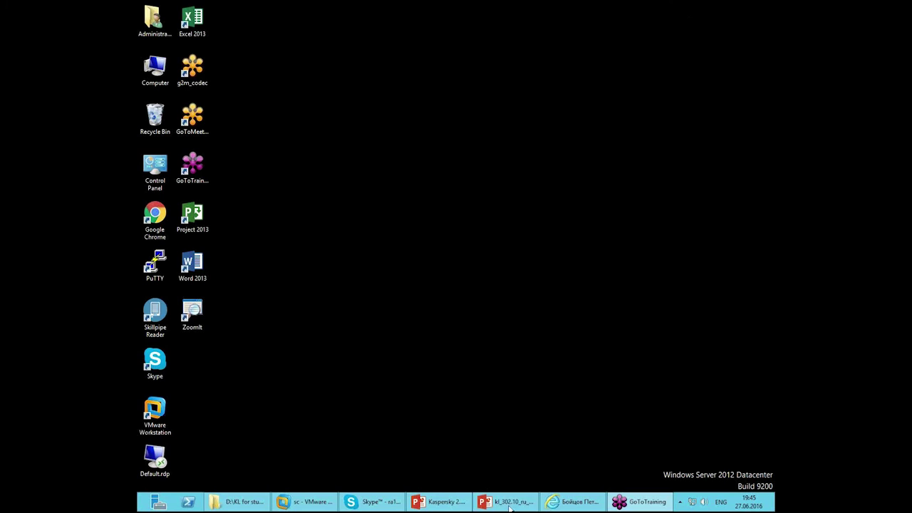
{"action": "left_click", "coordinate": [438, 501]}
{"action": "mouse_move", "coordinate": [598, 205]}
{"action": "left_mouse_down"}
{"action": "mouse_move", "coordinate": [568, 211]}
{"action": "mouse_move", "coordinate": [609, 234]}
{"action": "mouse_move", "coordinate": [579, 213]}
{"action": "mouse_move", "coordinate": [568, 162]}
{"action": "left_mouse_up"}
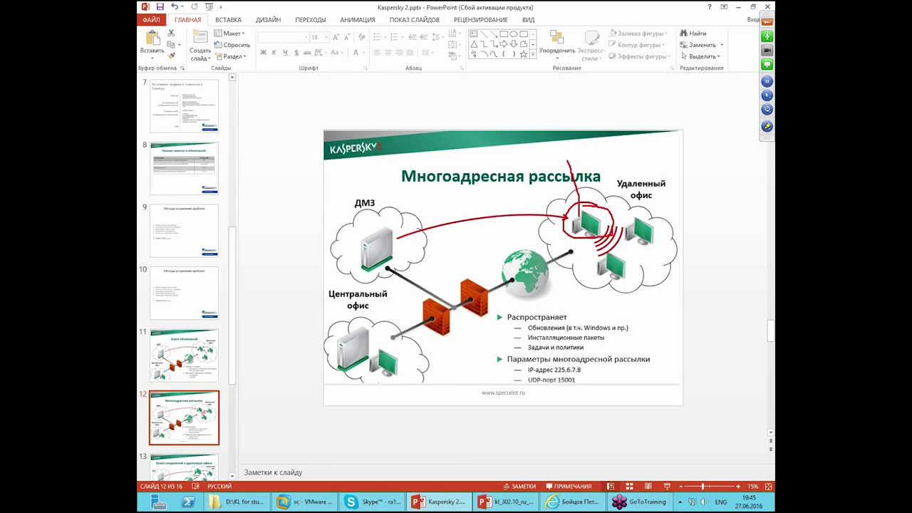
{"action": "mouse_move", "coordinate": [392, 229]}
{"action": "left_mouse_down"}
{"action": "mouse_move", "coordinate": [396, 280]}
{"action": "mouse_move", "coordinate": [388, 231]}
{"action": "left_mouse_up"}
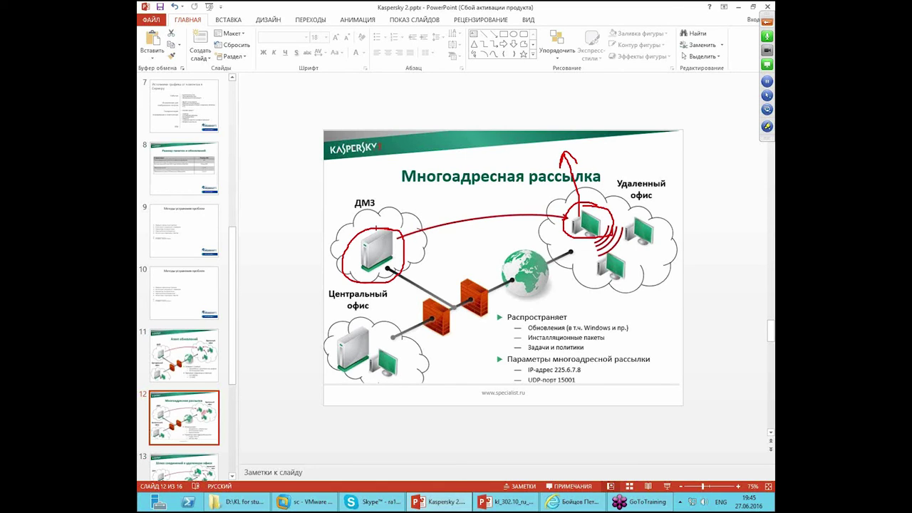
{"action": "mouse_move", "coordinate": [547, 226]}
{"action": "left_mouse_down"}
{"action": "mouse_move", "coordinate": [477, 221]}
{"action": "mouse_move", "coordinate": [411, 241]}
{"action": "left_mouse_up"}
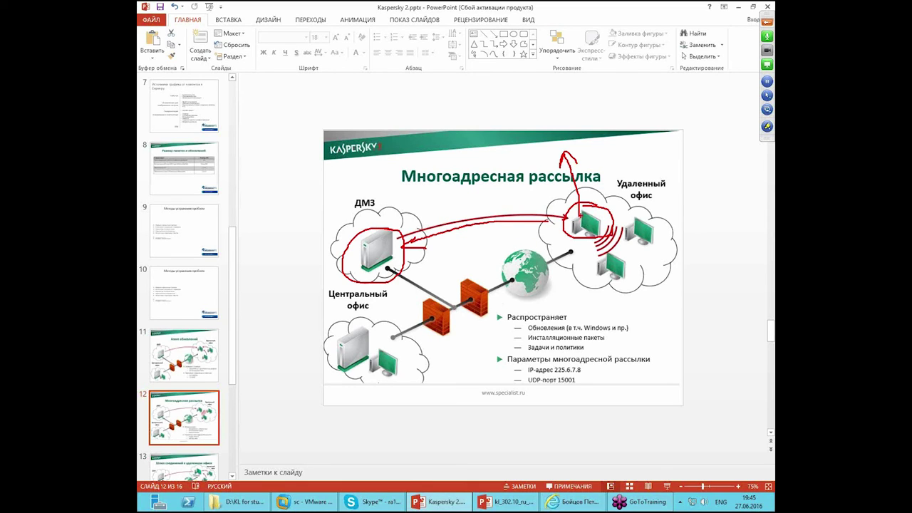
{"action": "left_click_drag", "start_coordinate": [578, 208], "coordinate": [572, 158]}
{"action": "key", "text": "Escape"}
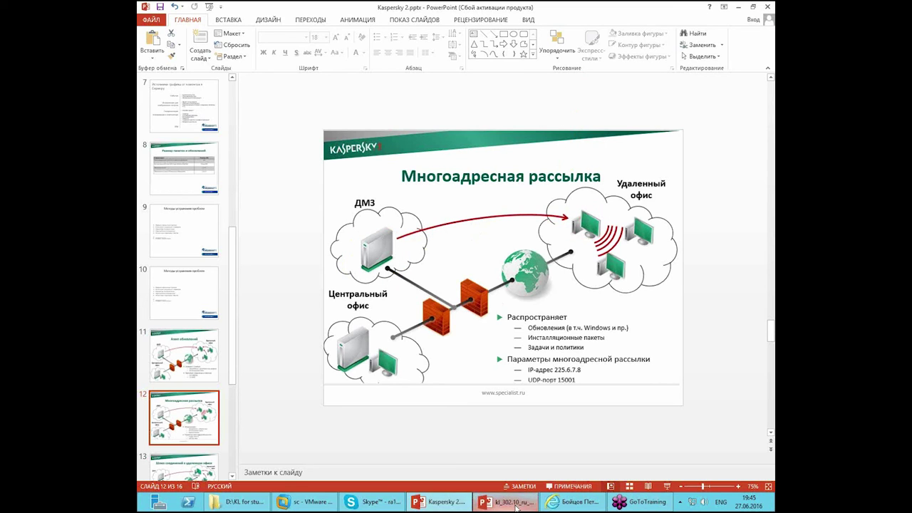
Step: Return to the sc virtual machine in VMware and view the DESKTOP update agent's network polling settings for Windows domains
{"action": "left_click", "coordinate": [298, 504]}
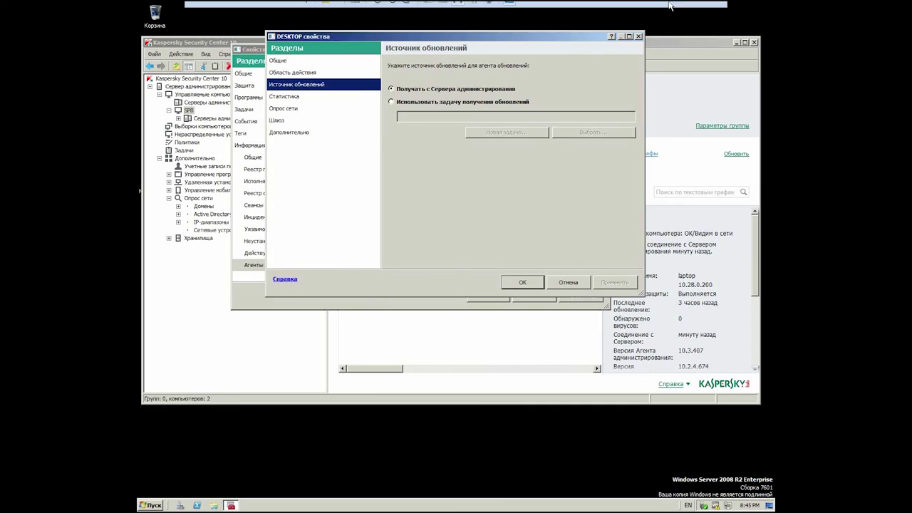
{"action": "left_click", "coordinate": [282, 109]}
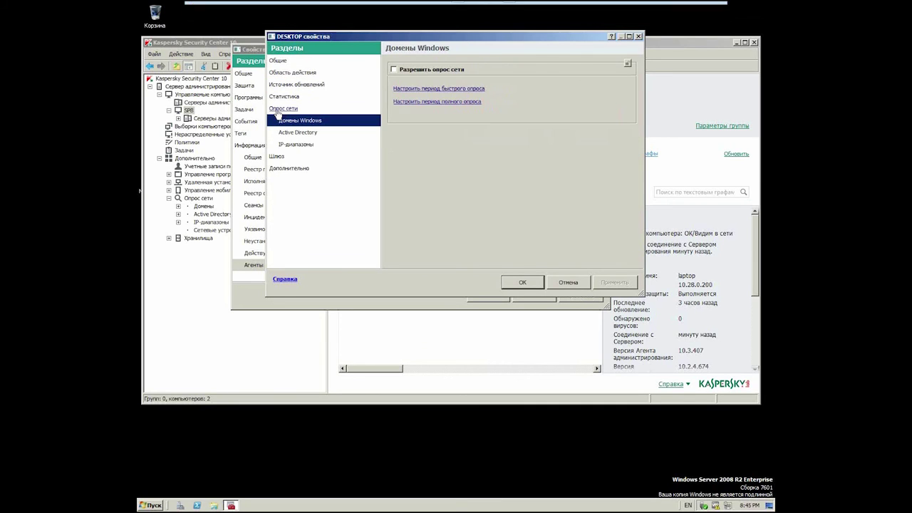